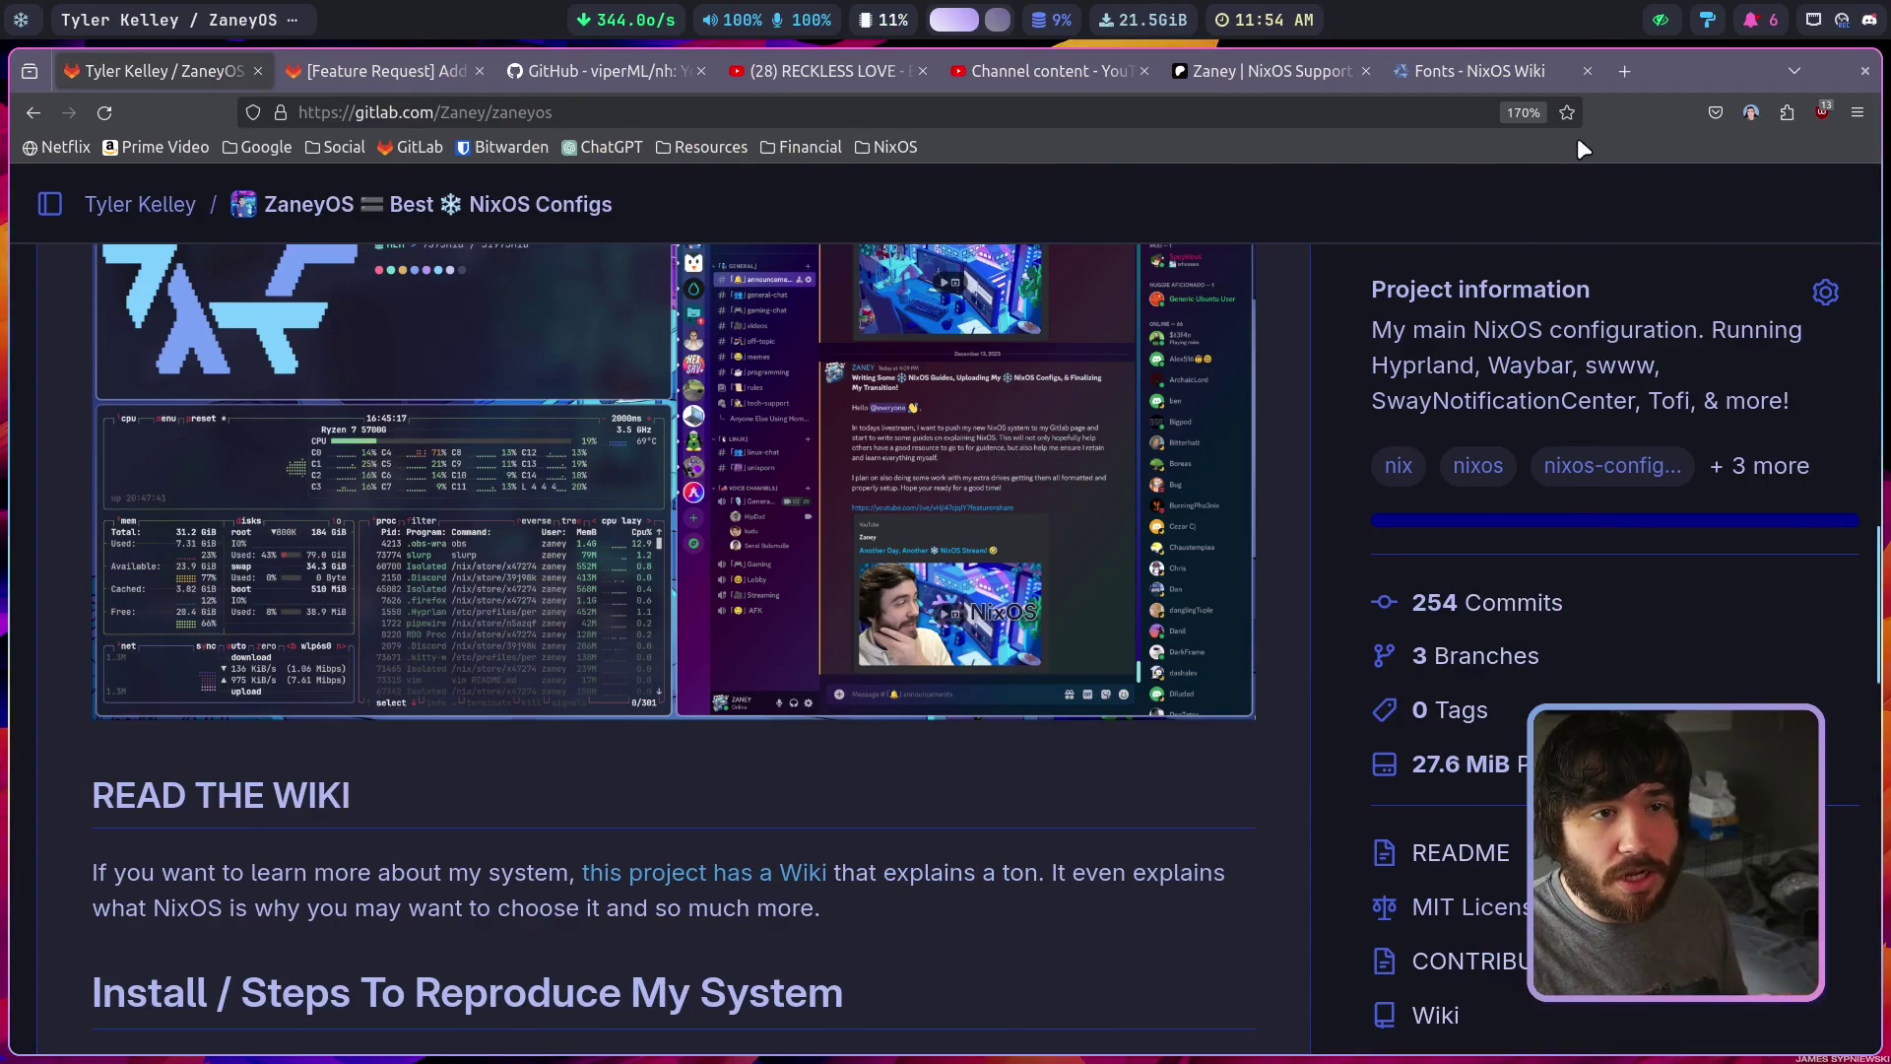
Search Google for 'nixos download' in a new tab and open the NixOS download page's Graphical ISO section
{"action": "left_click", "coordinate": [1621, 72]}
{"action": "type", "text": "nixos down"}
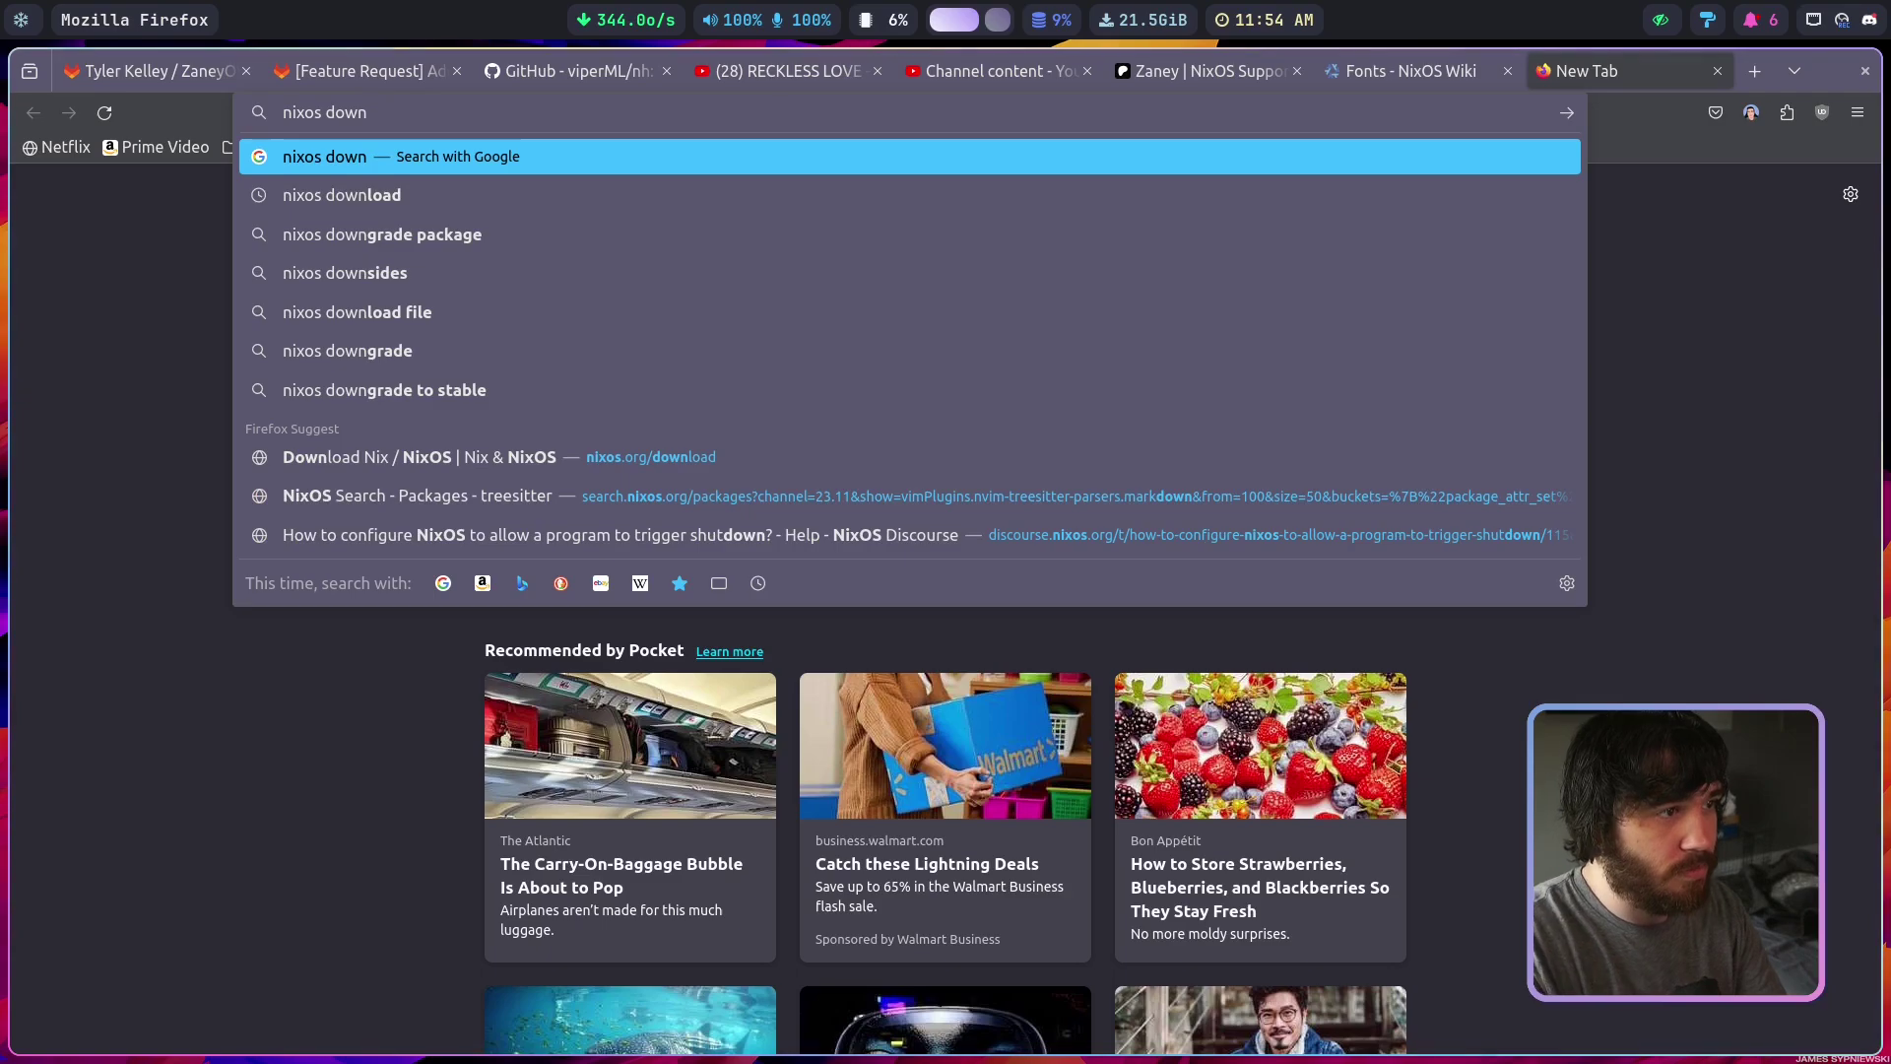
{"action": "key", "text": "Down"}
{"action": "key", "text": "Return"}
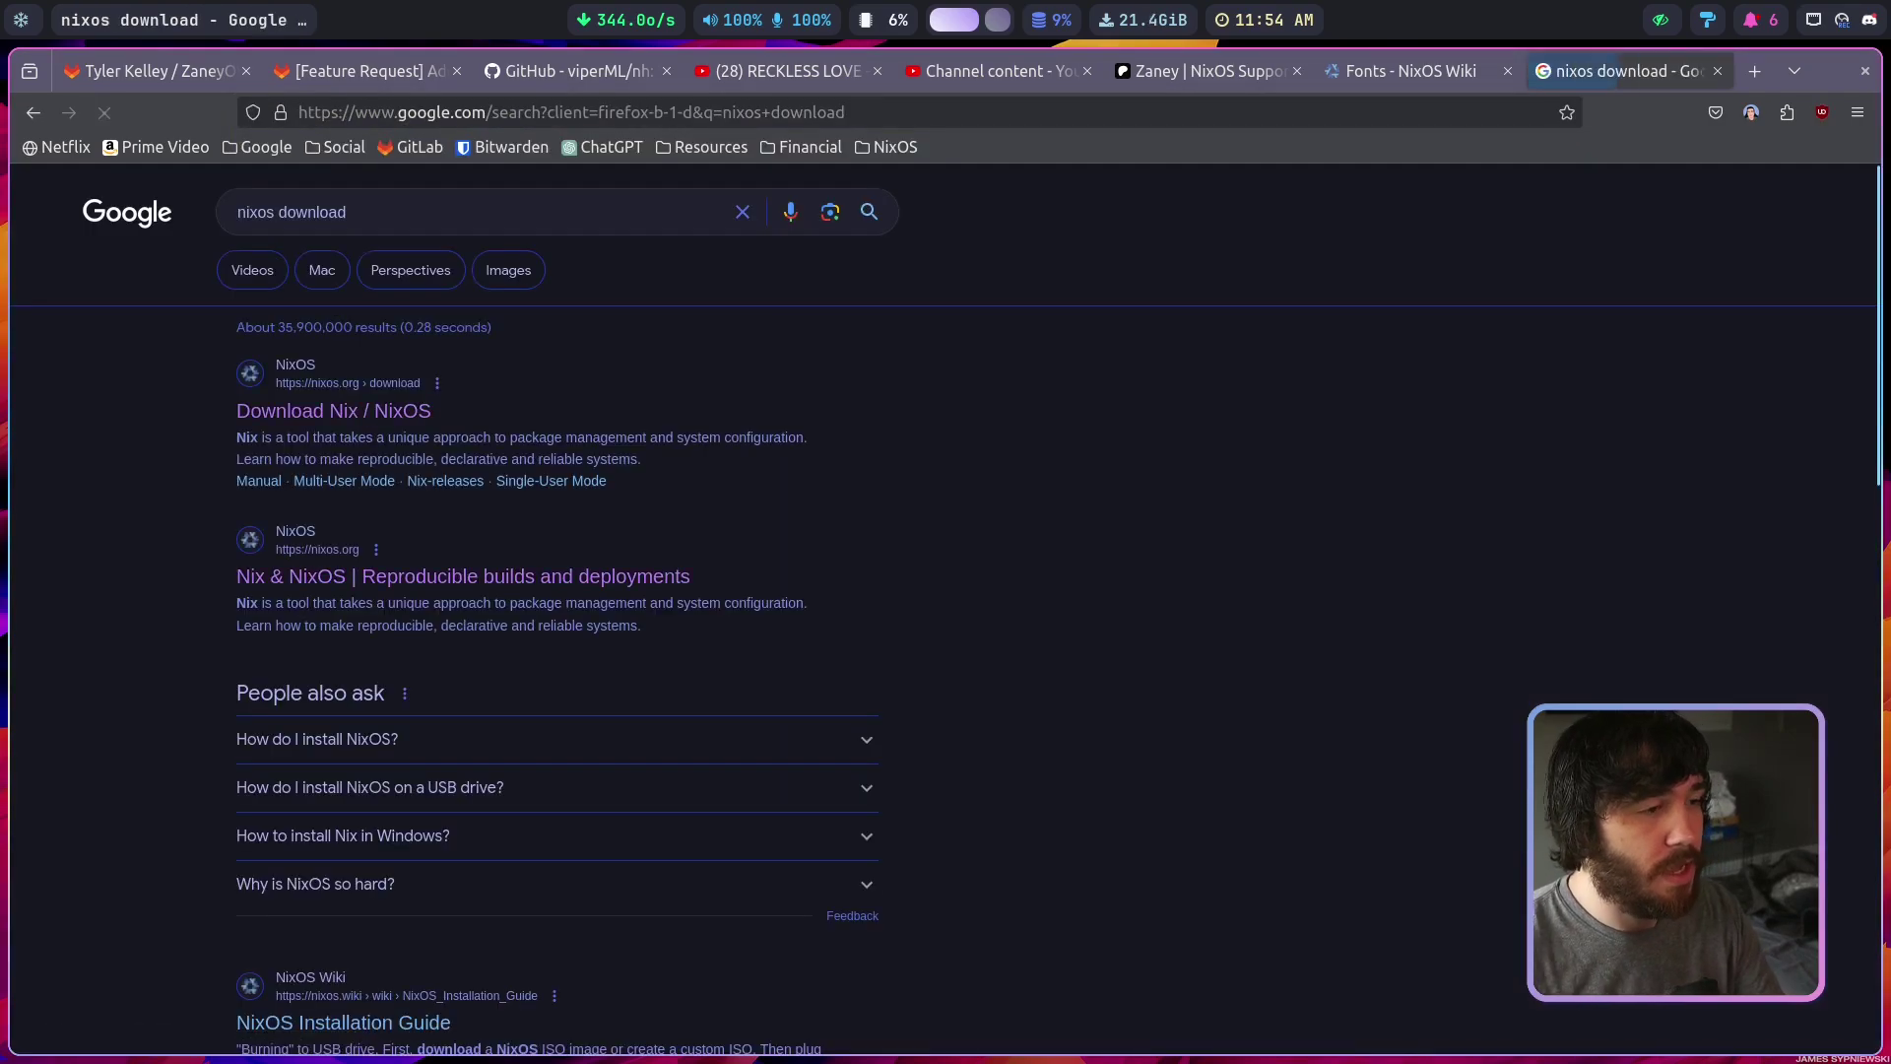
{"action": "left_click", "coordinate": [404, 410]}
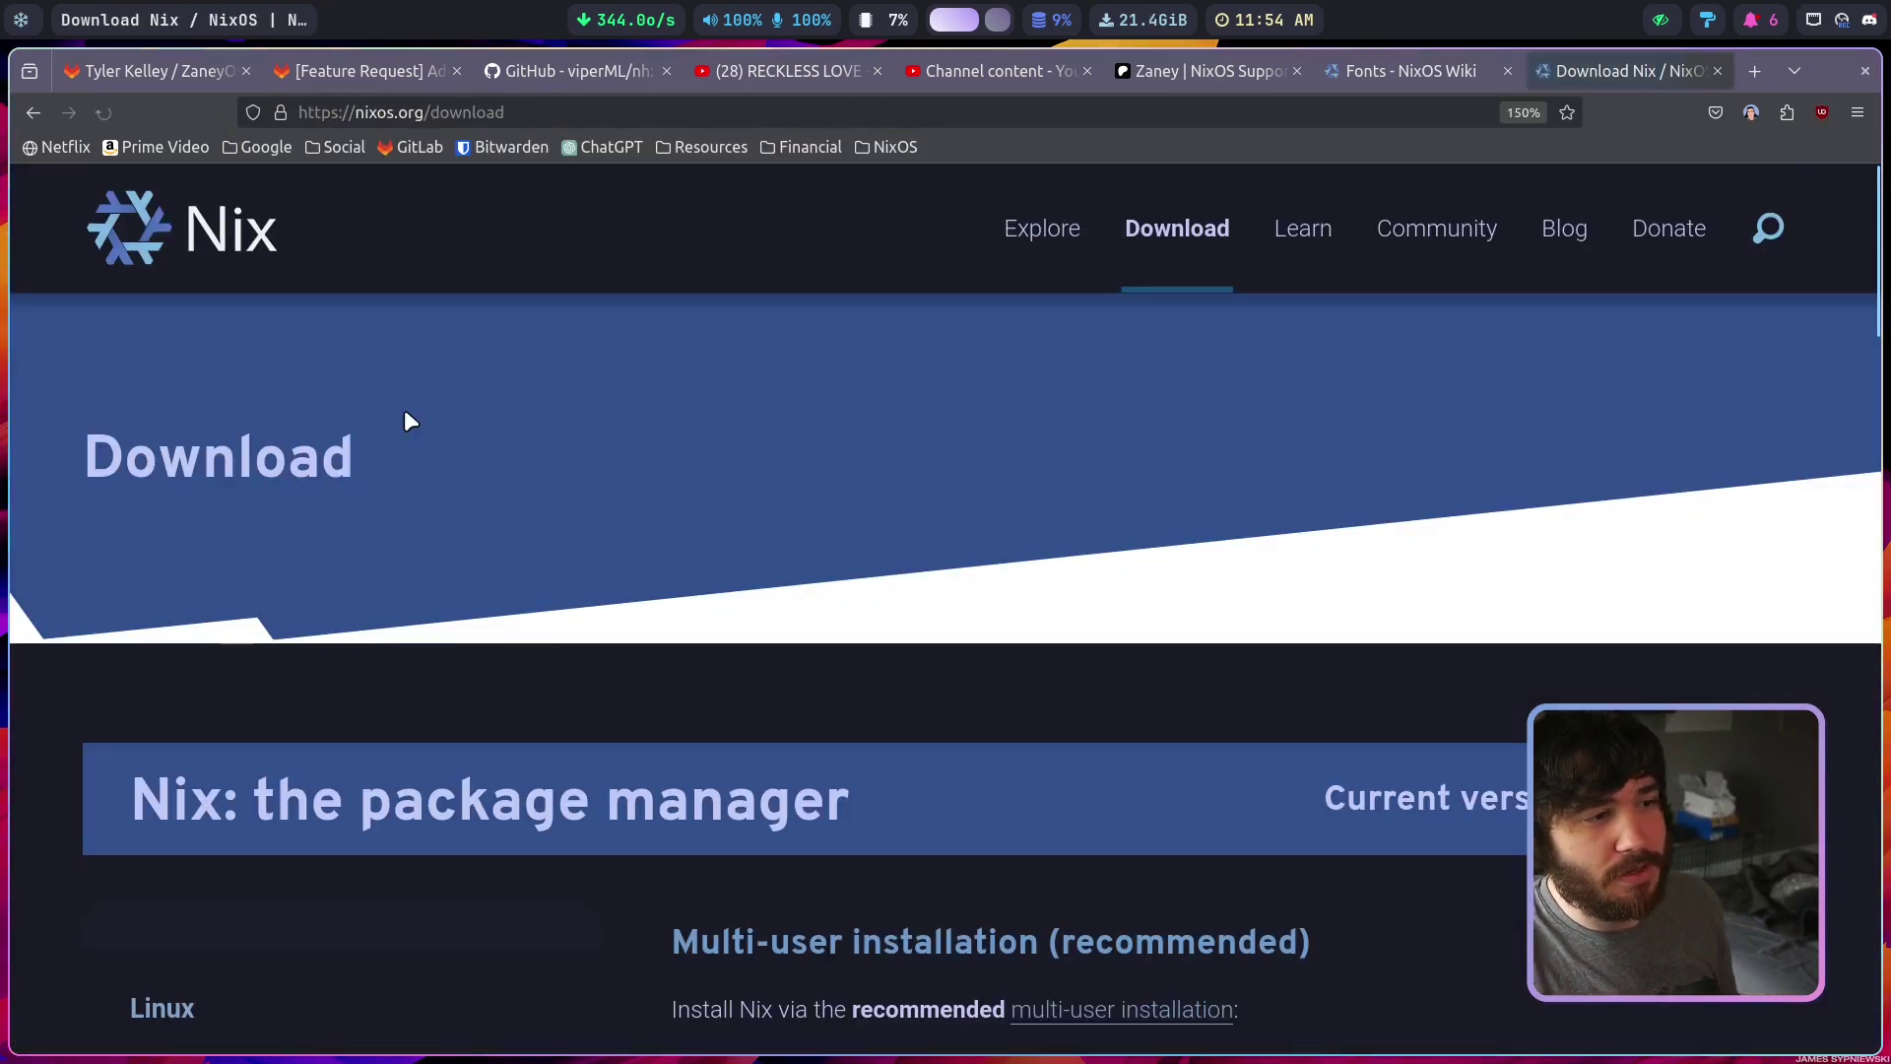
{"action": "scroll", "coordinate": [601, 610], "scroll_direction": "down", "scroll_amount": 5}
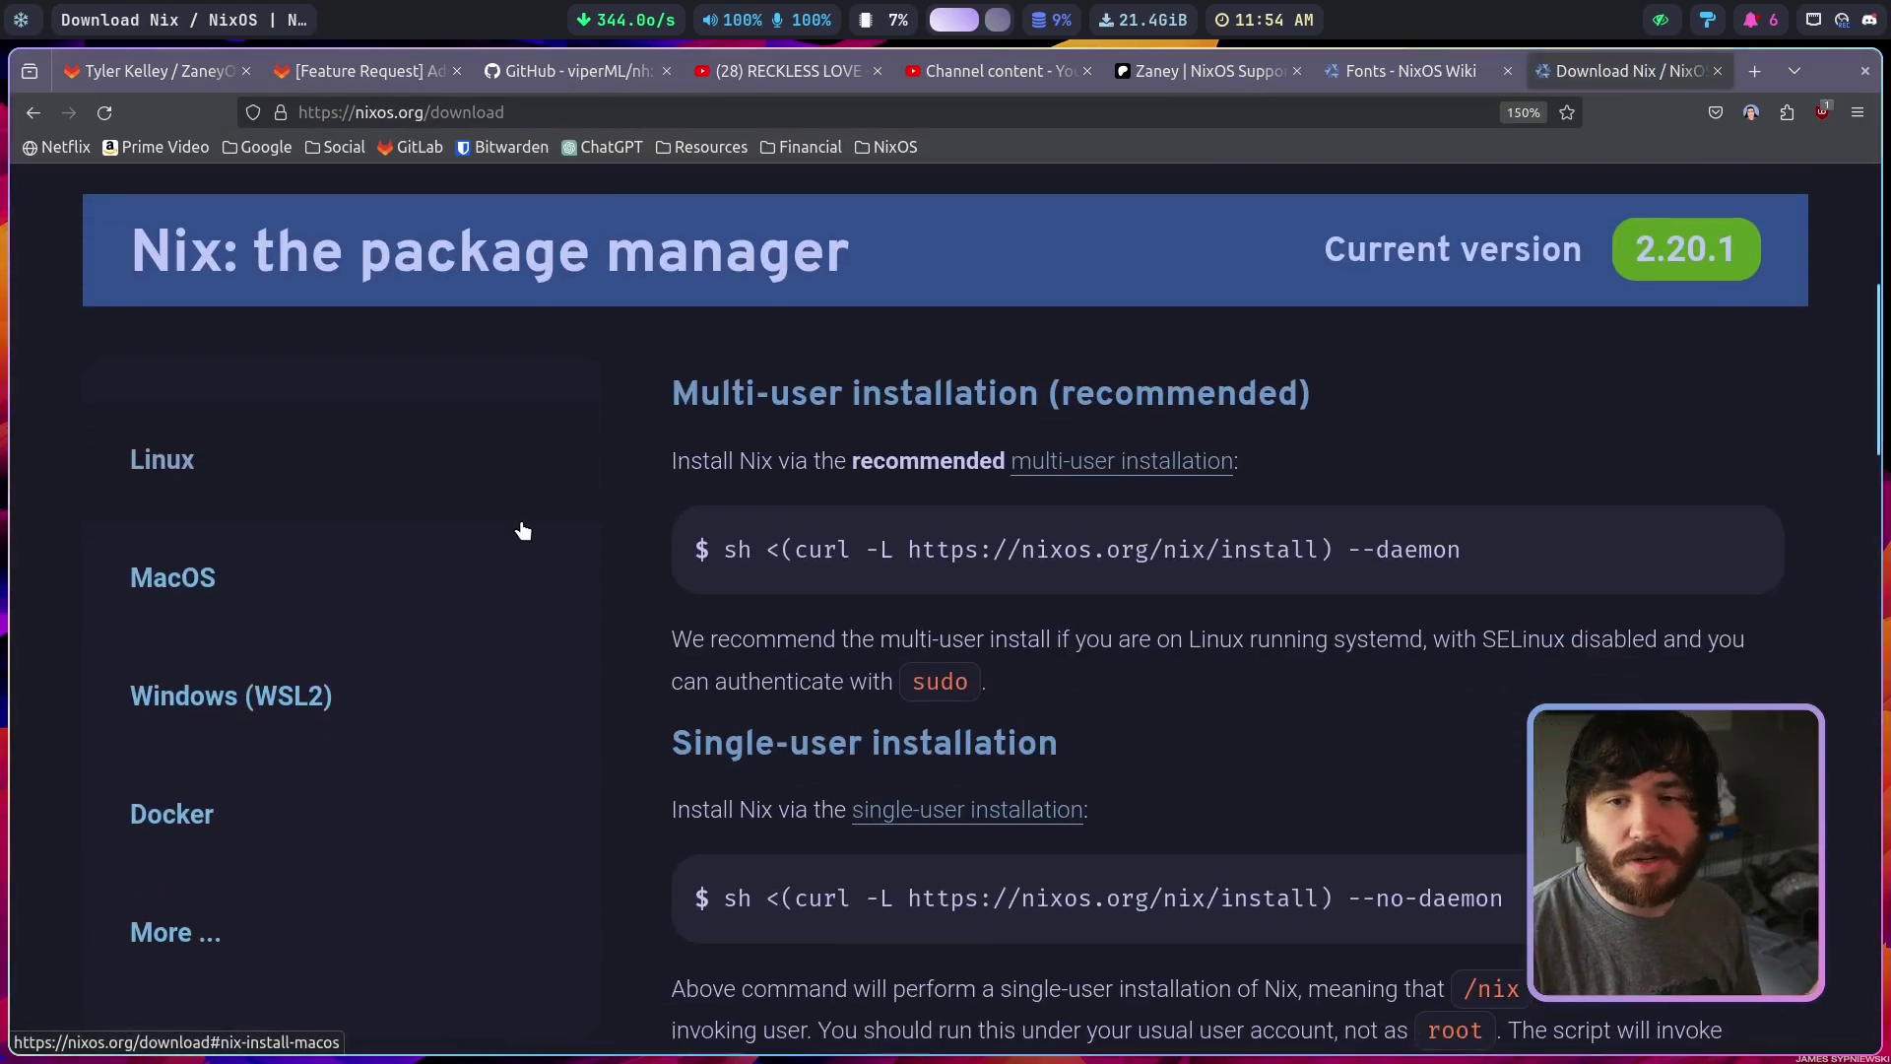
{"action": "scroll", "coordinate": [522, 530], "scroll_direction": "down", "scroll_amount": 10}
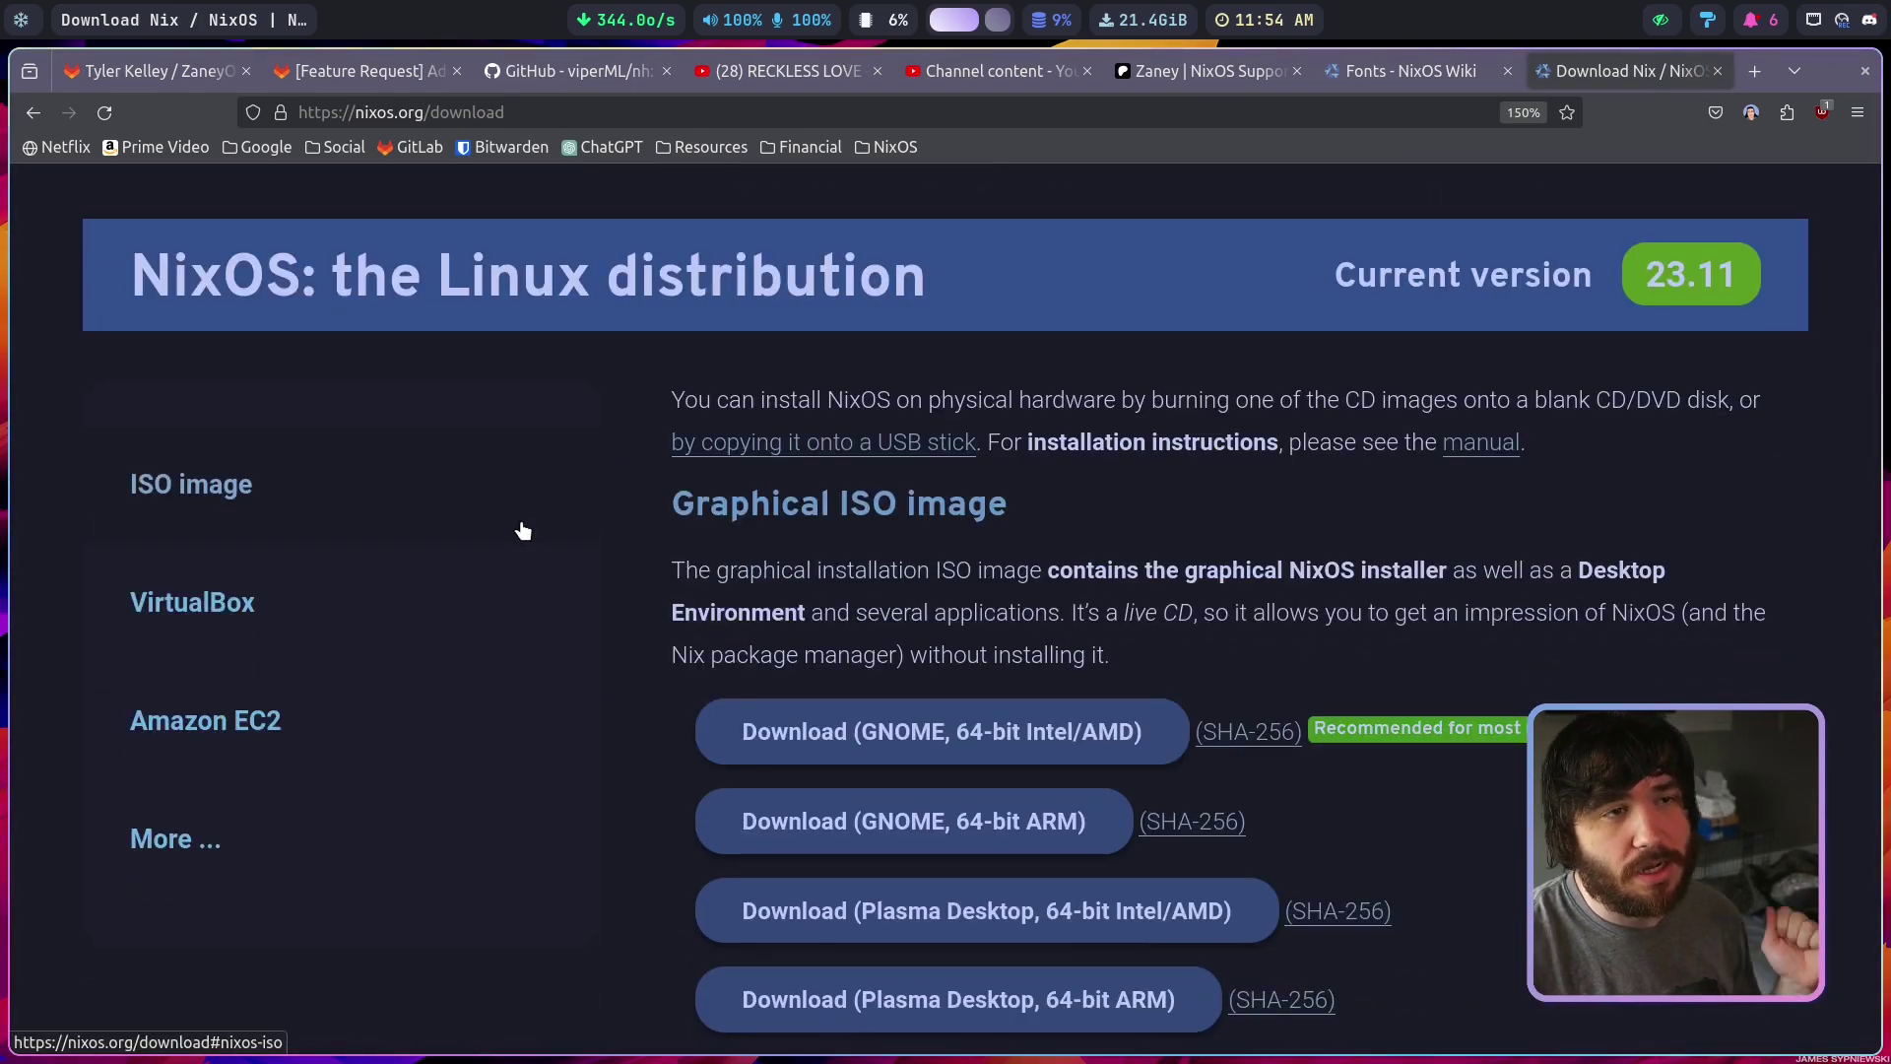
{"action": "scroll", "coordinate": [522, 530], "scroll_direction": "down", "scroll_amount": 2}
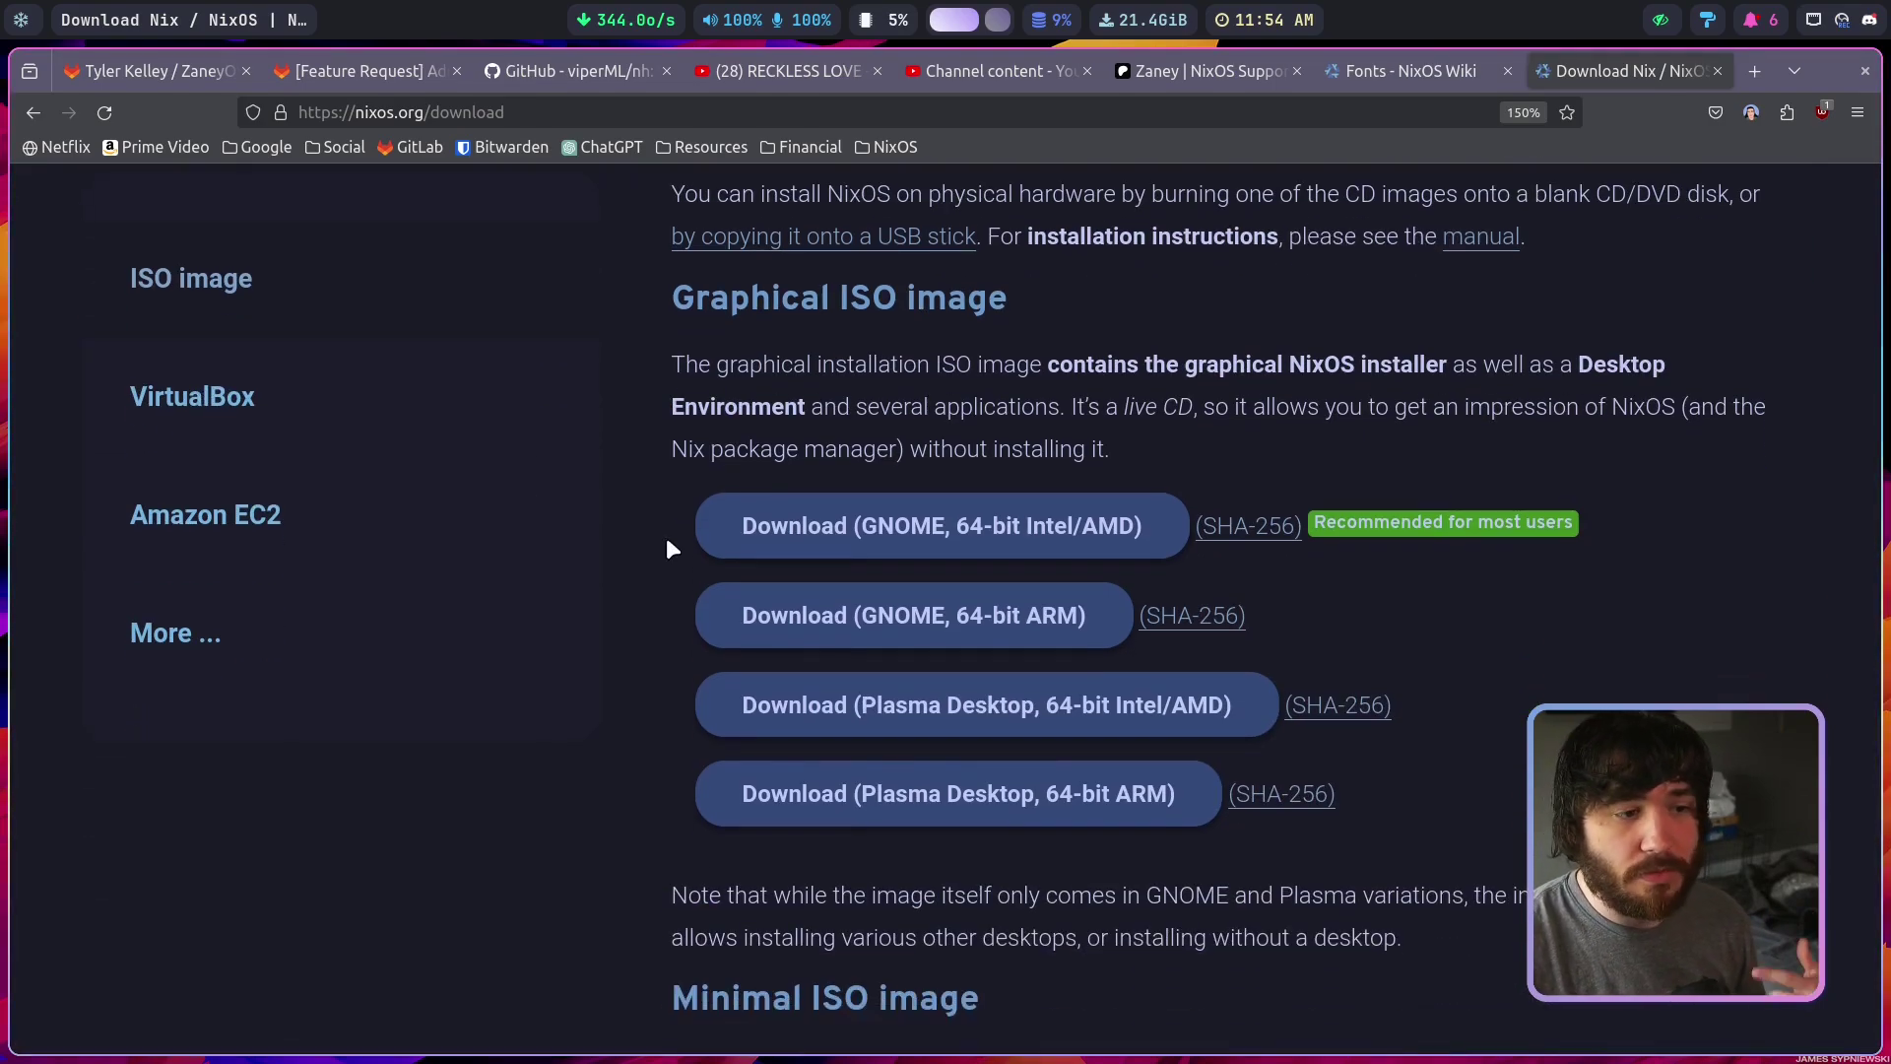
{"action": "scroll", "coordinate": [669, 548], "scroll_direction": "down", "scroll_amount": 3}
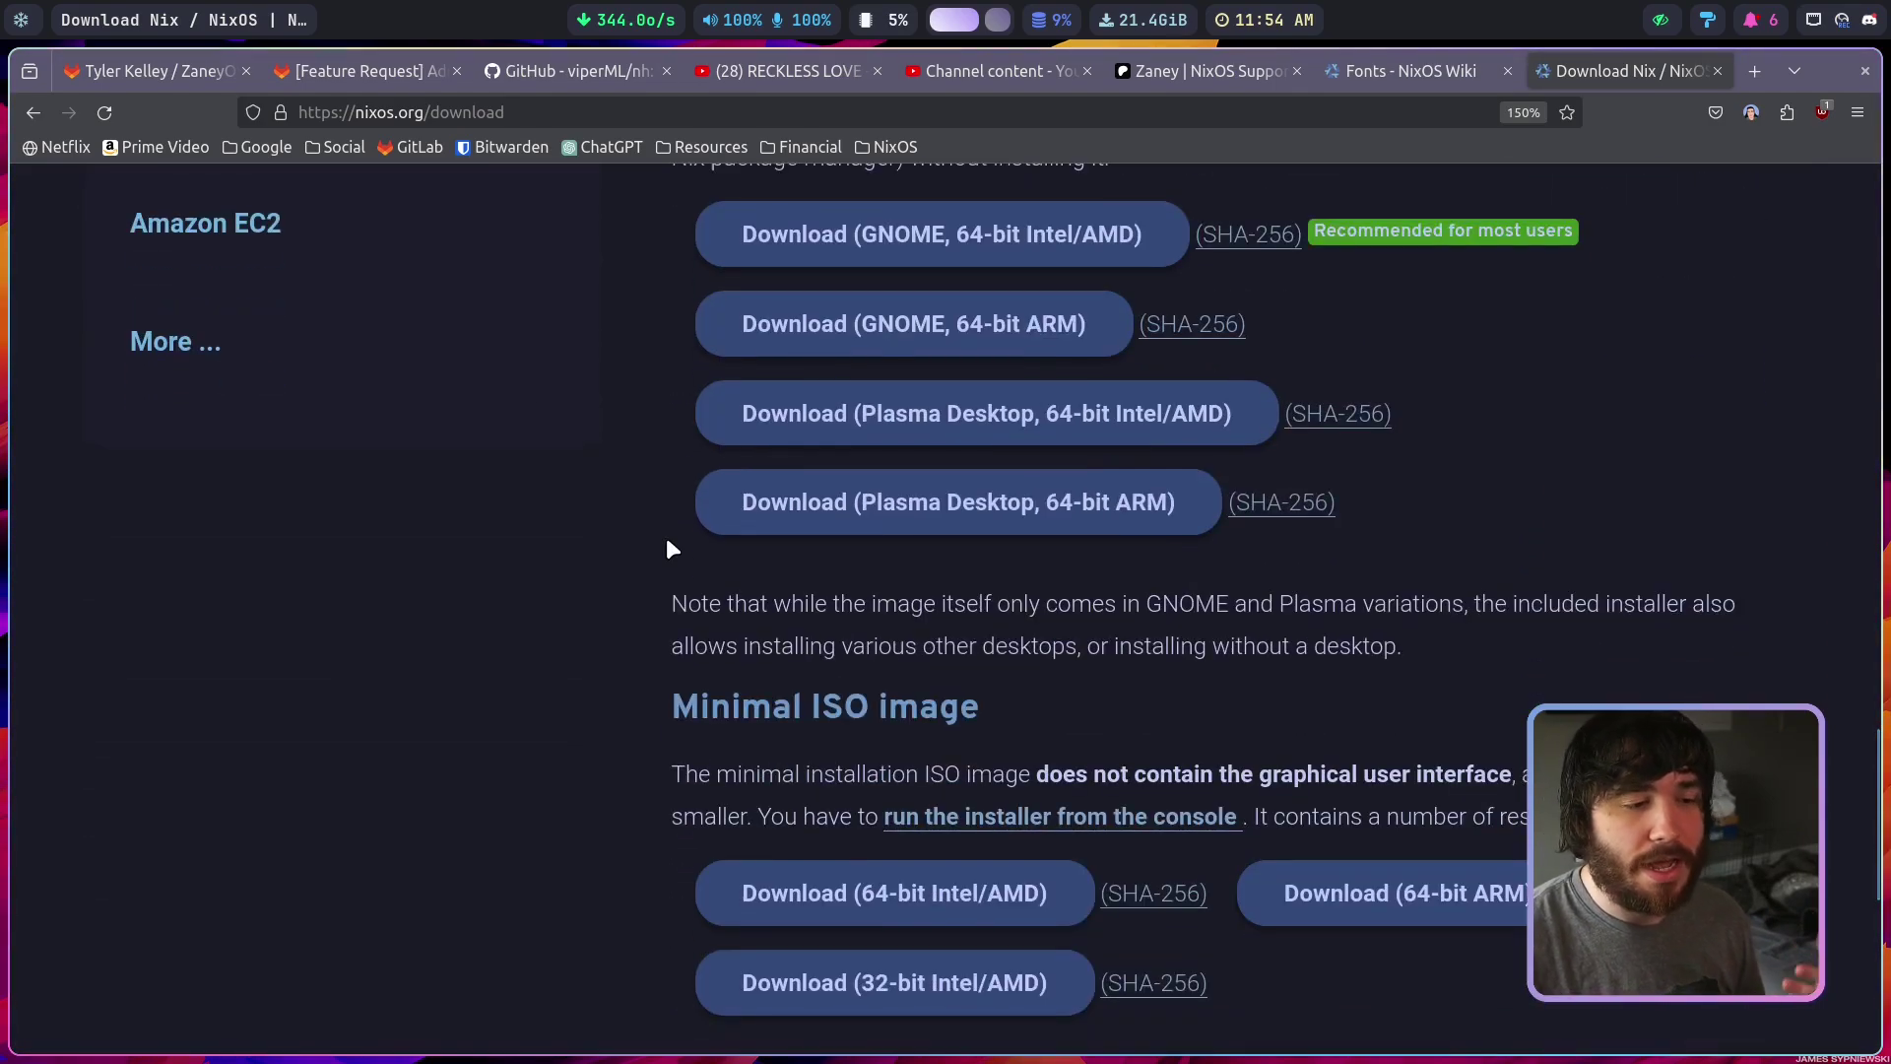
{"action": "scroll", "coordinate": [669, 548], "scroll_direction": "down", "scroll_amount": 2}
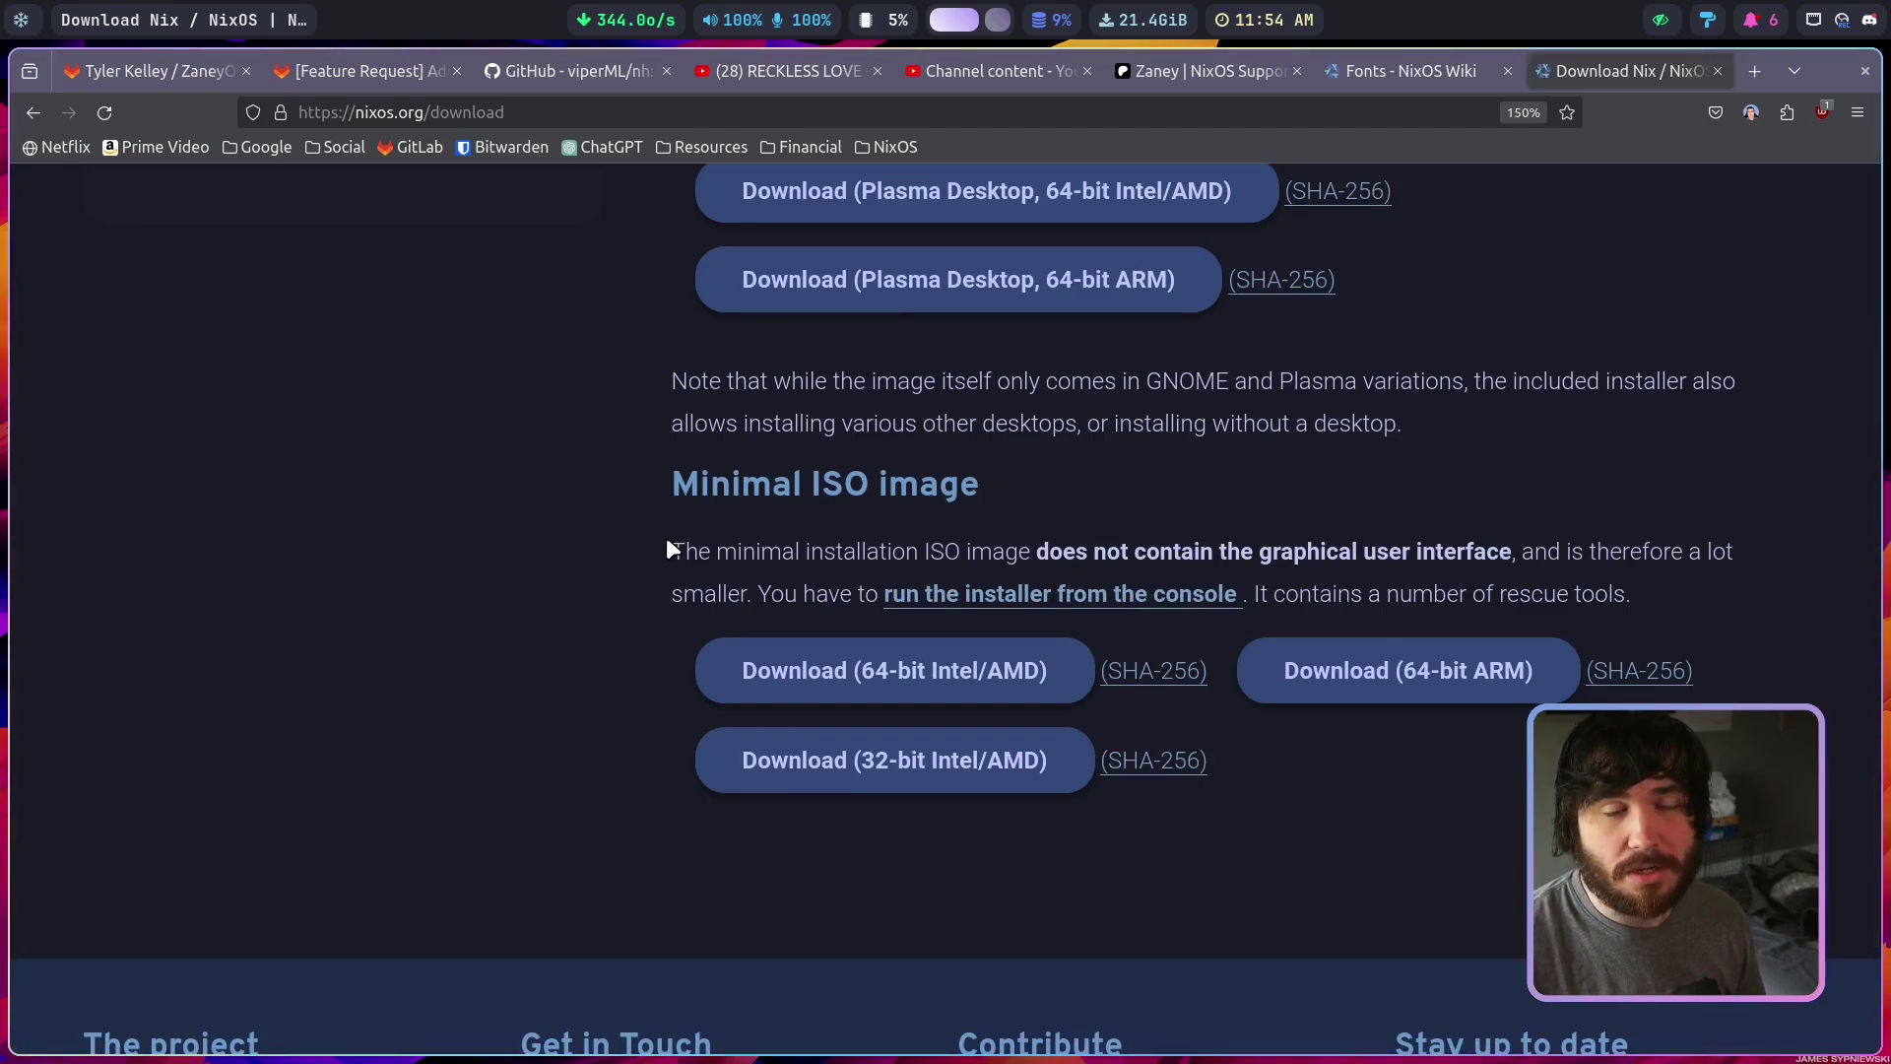
{"action": "scroll", "coordinate": [668, 548], "scroll_direction": "up", "scroll_amount": 5}
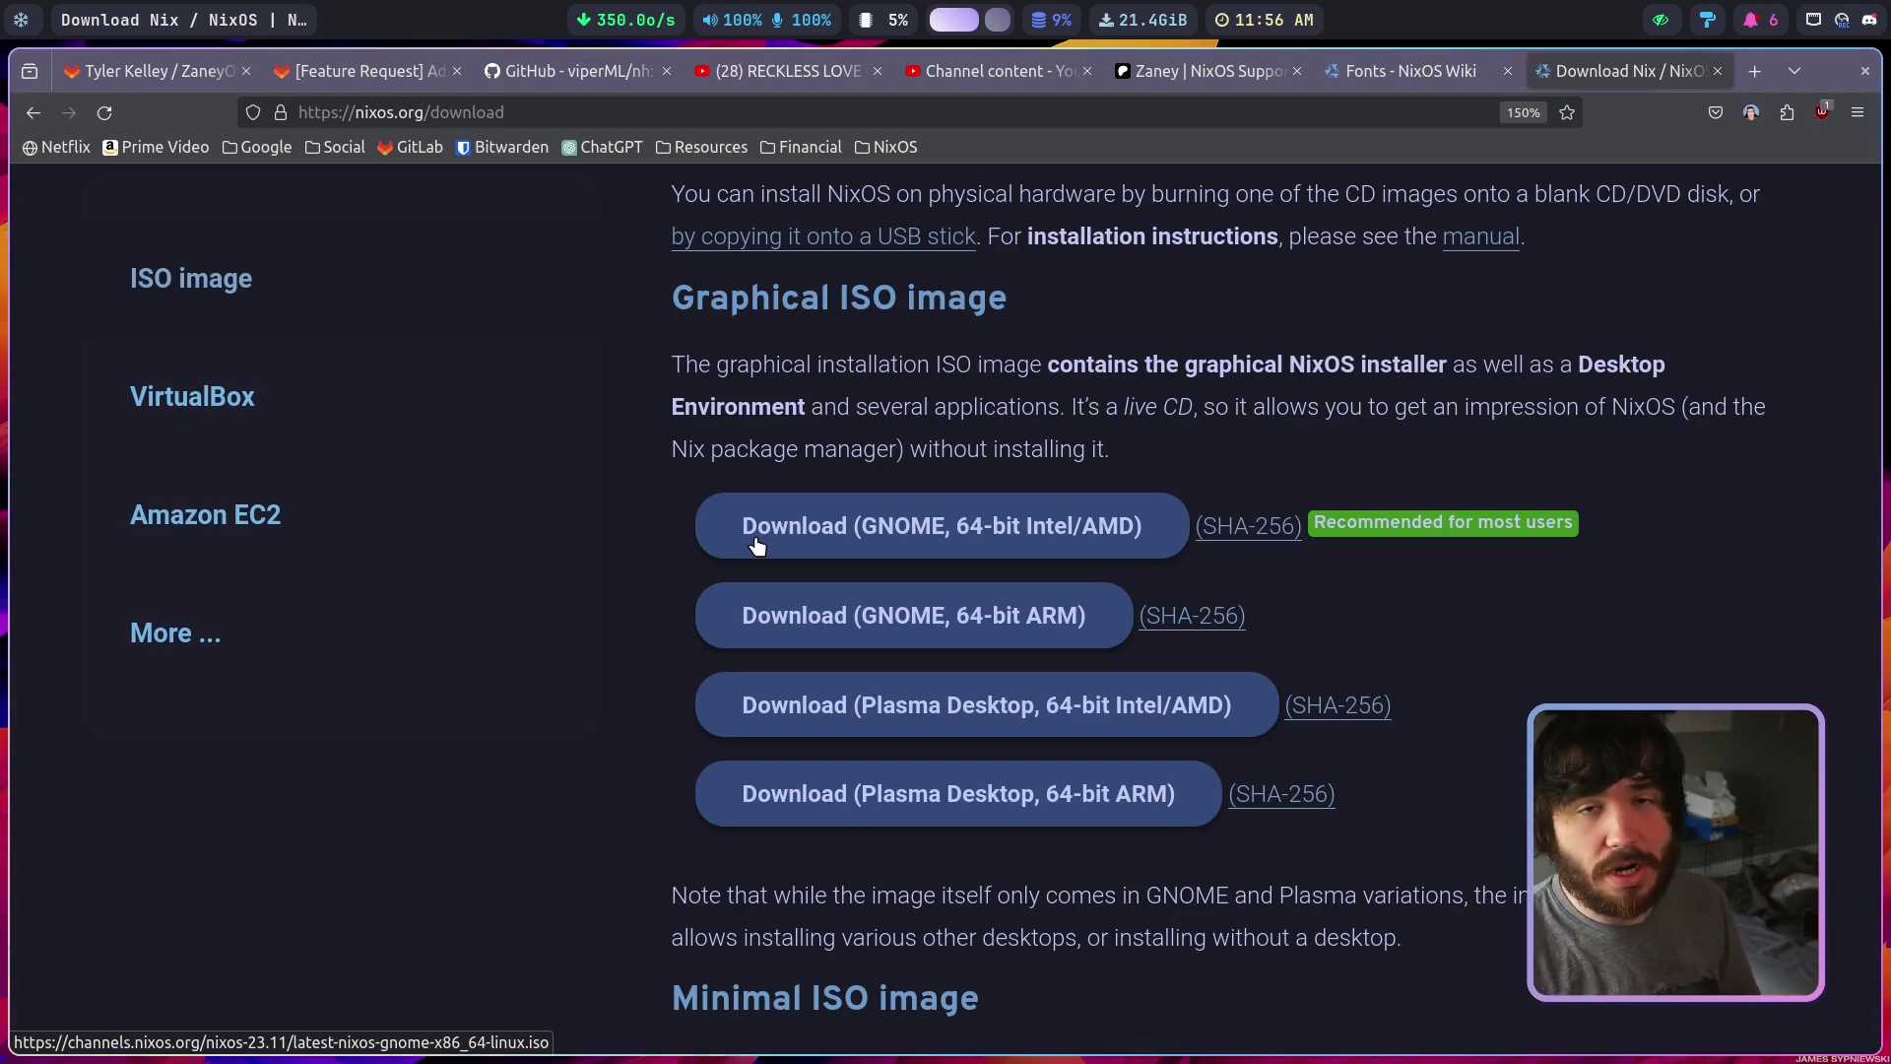
Return to the ZaneyOS GitLab README tab
{"action": "left_click", "coordinate": [157, 71]}
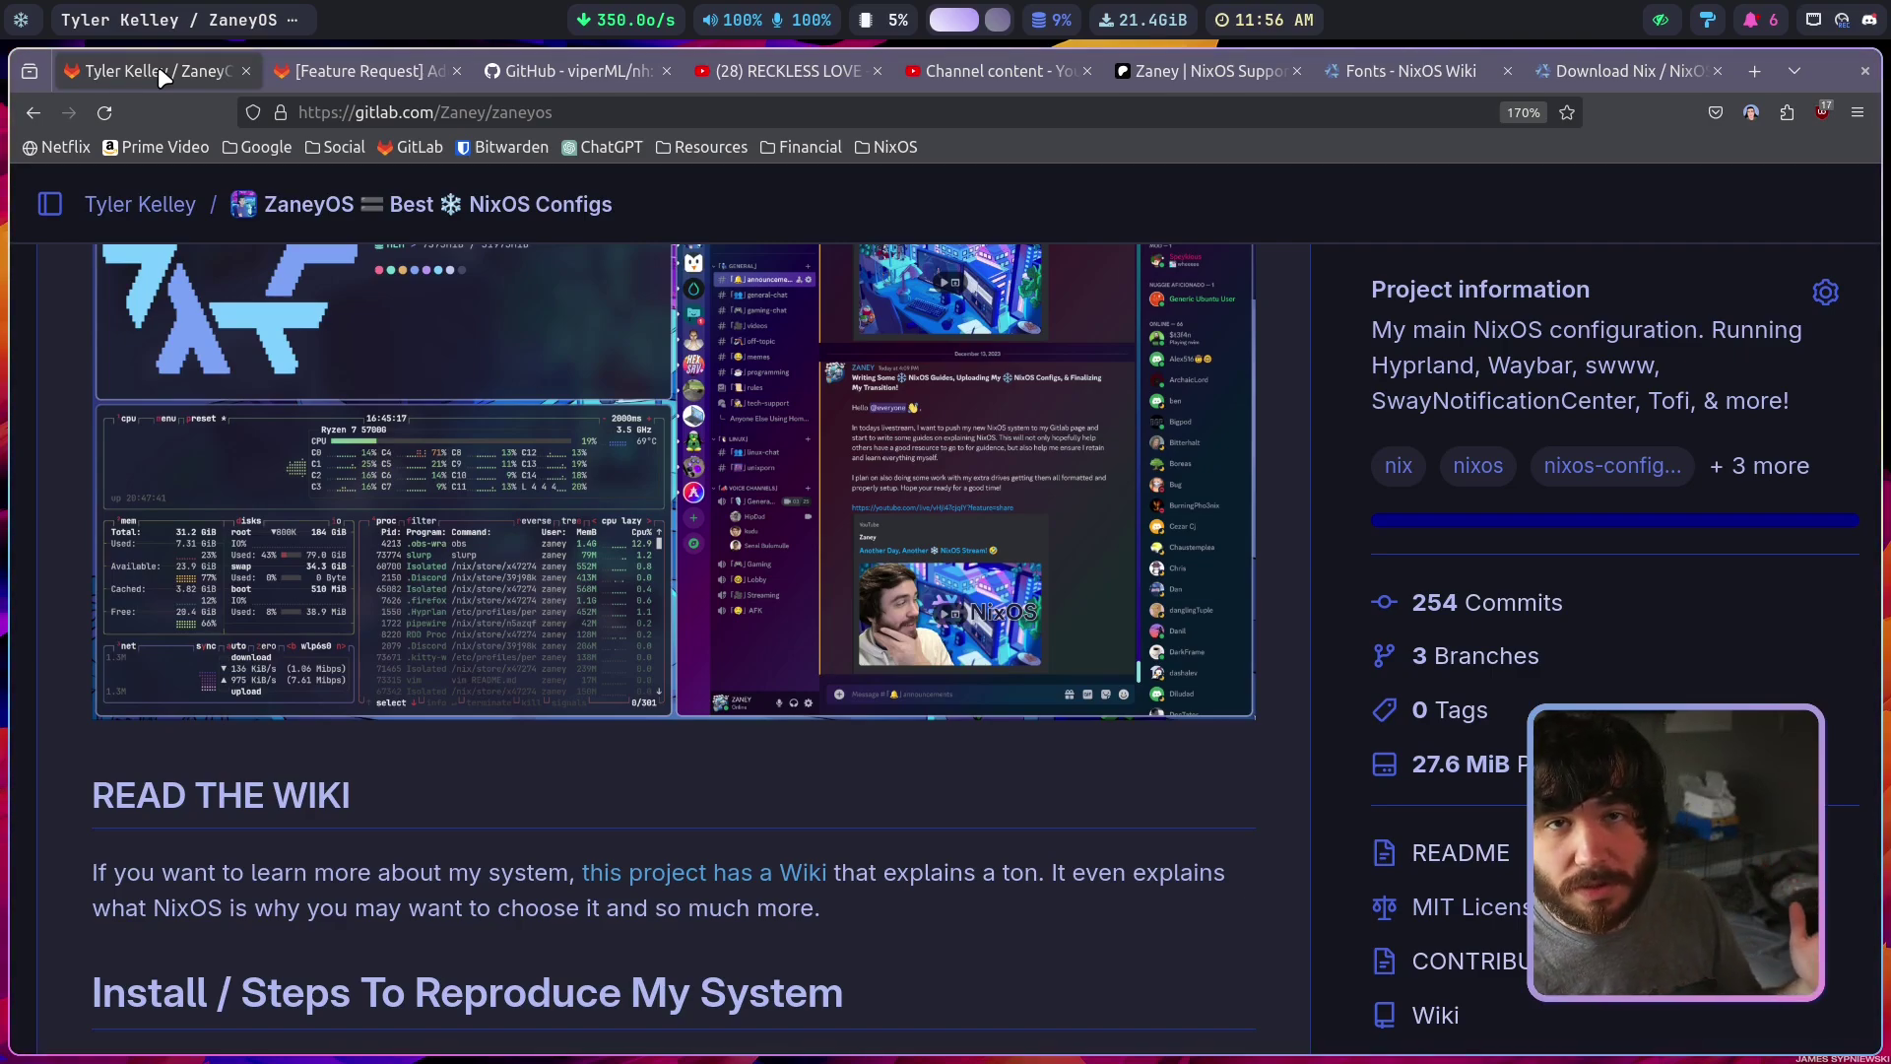
{"action": "scroll", "coordinate": [336, 467], "scroll_direction": "down", "scroll_amount": 5}
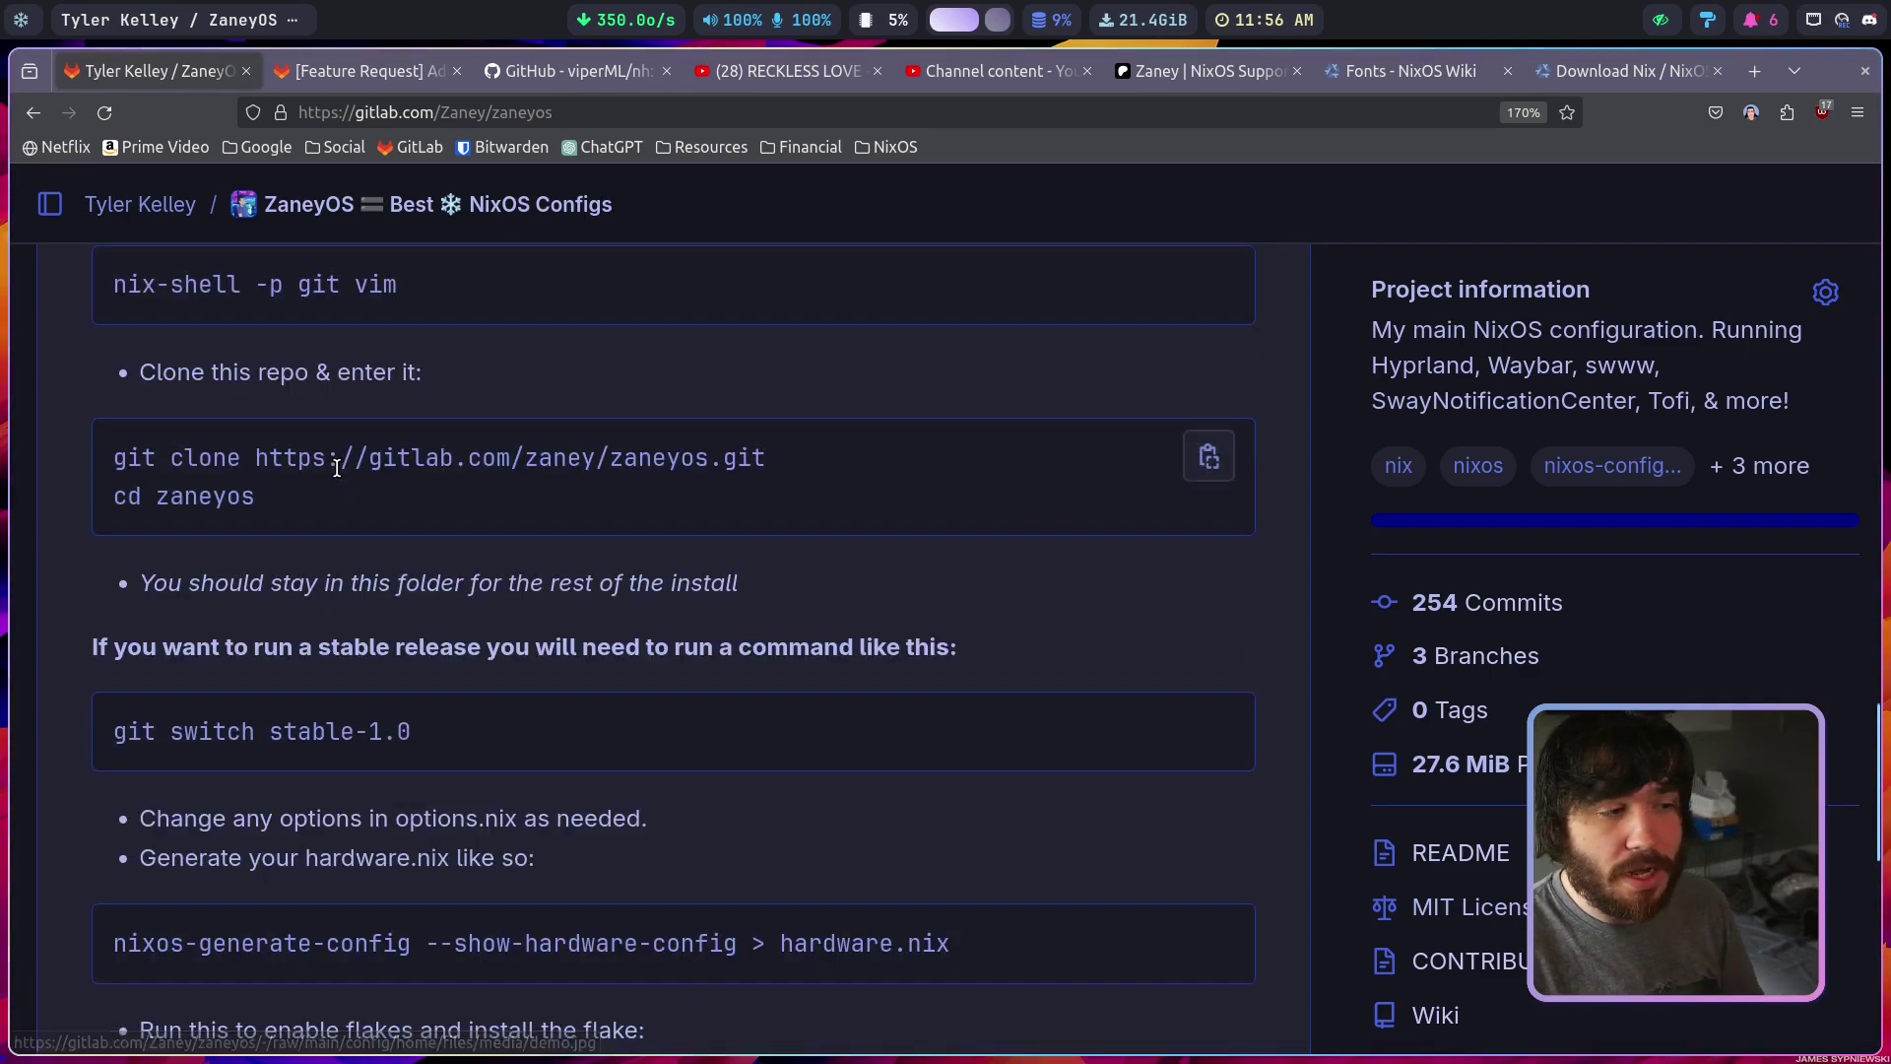
{"action": "scroll", "coordinate": [336, 468], "scroll_direction": "up", "scroll_amount": 3}
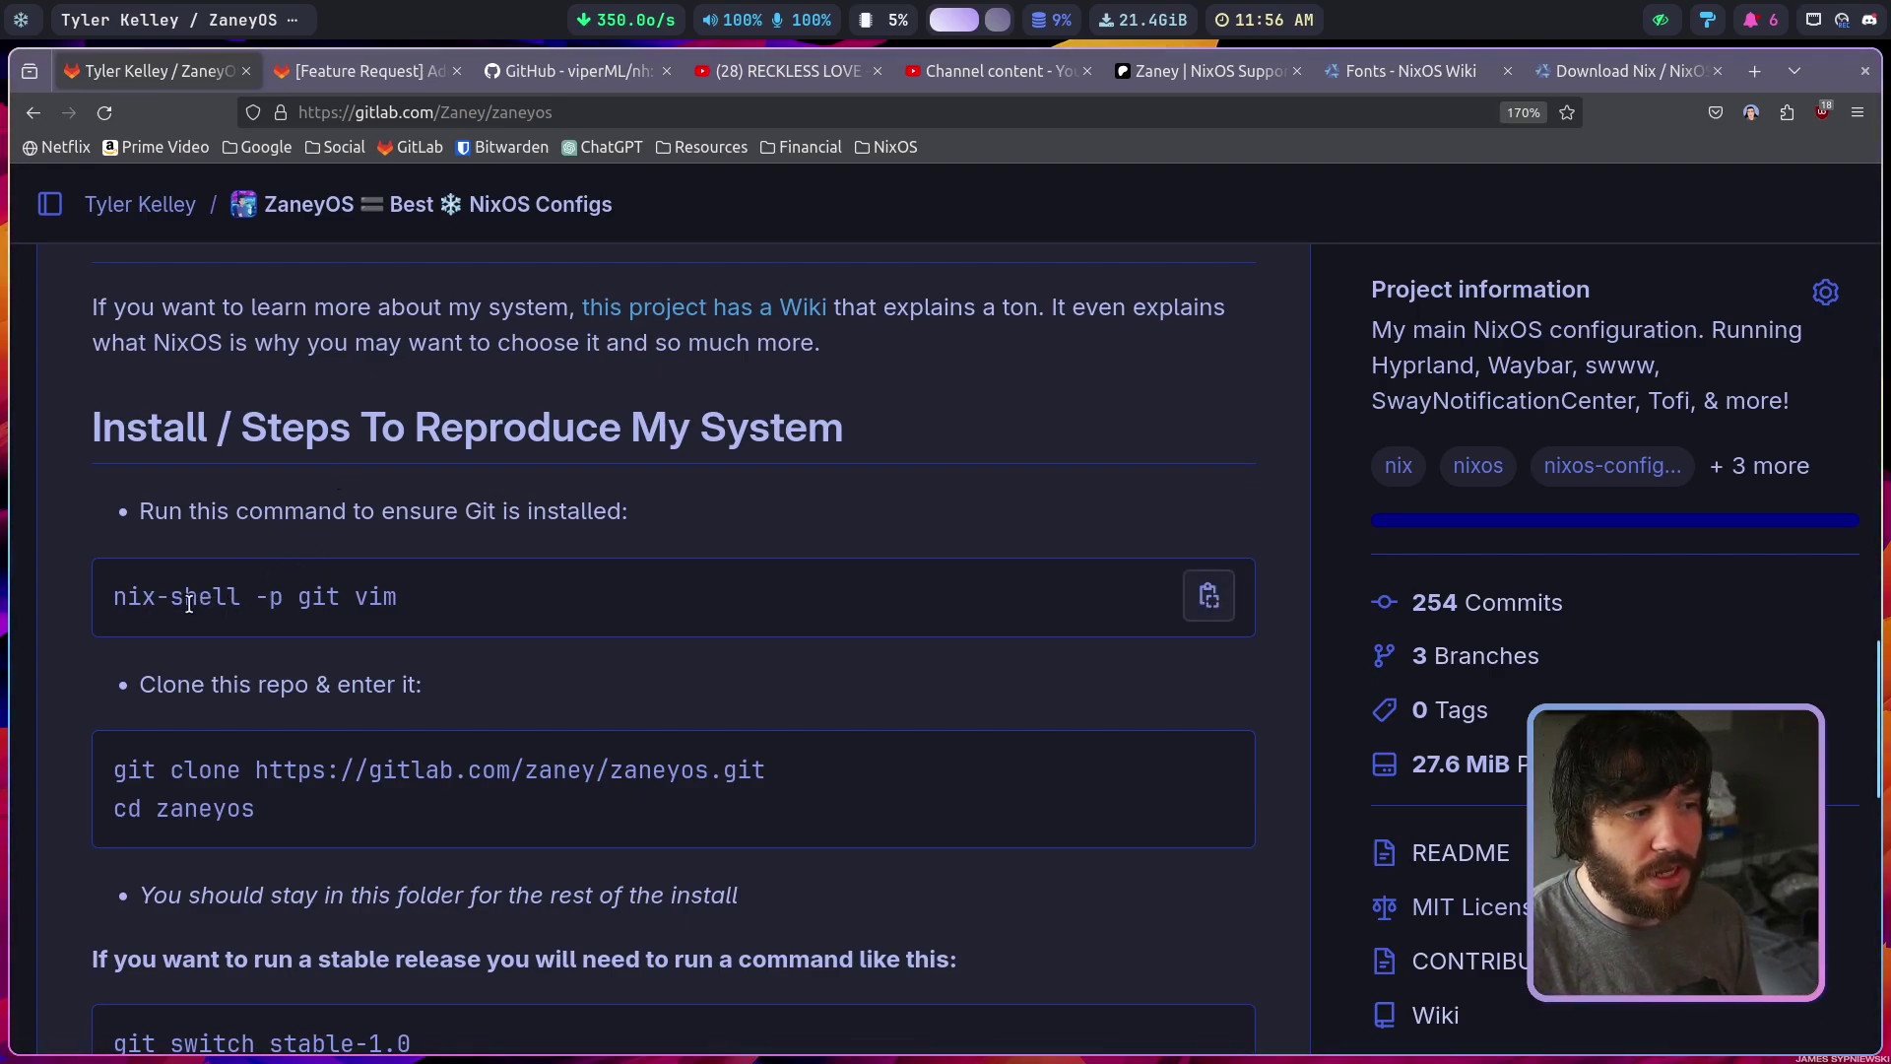
{"action": "left_click_drag", "start_coordinate": [102, 607], "coordinate": [426, 606]}
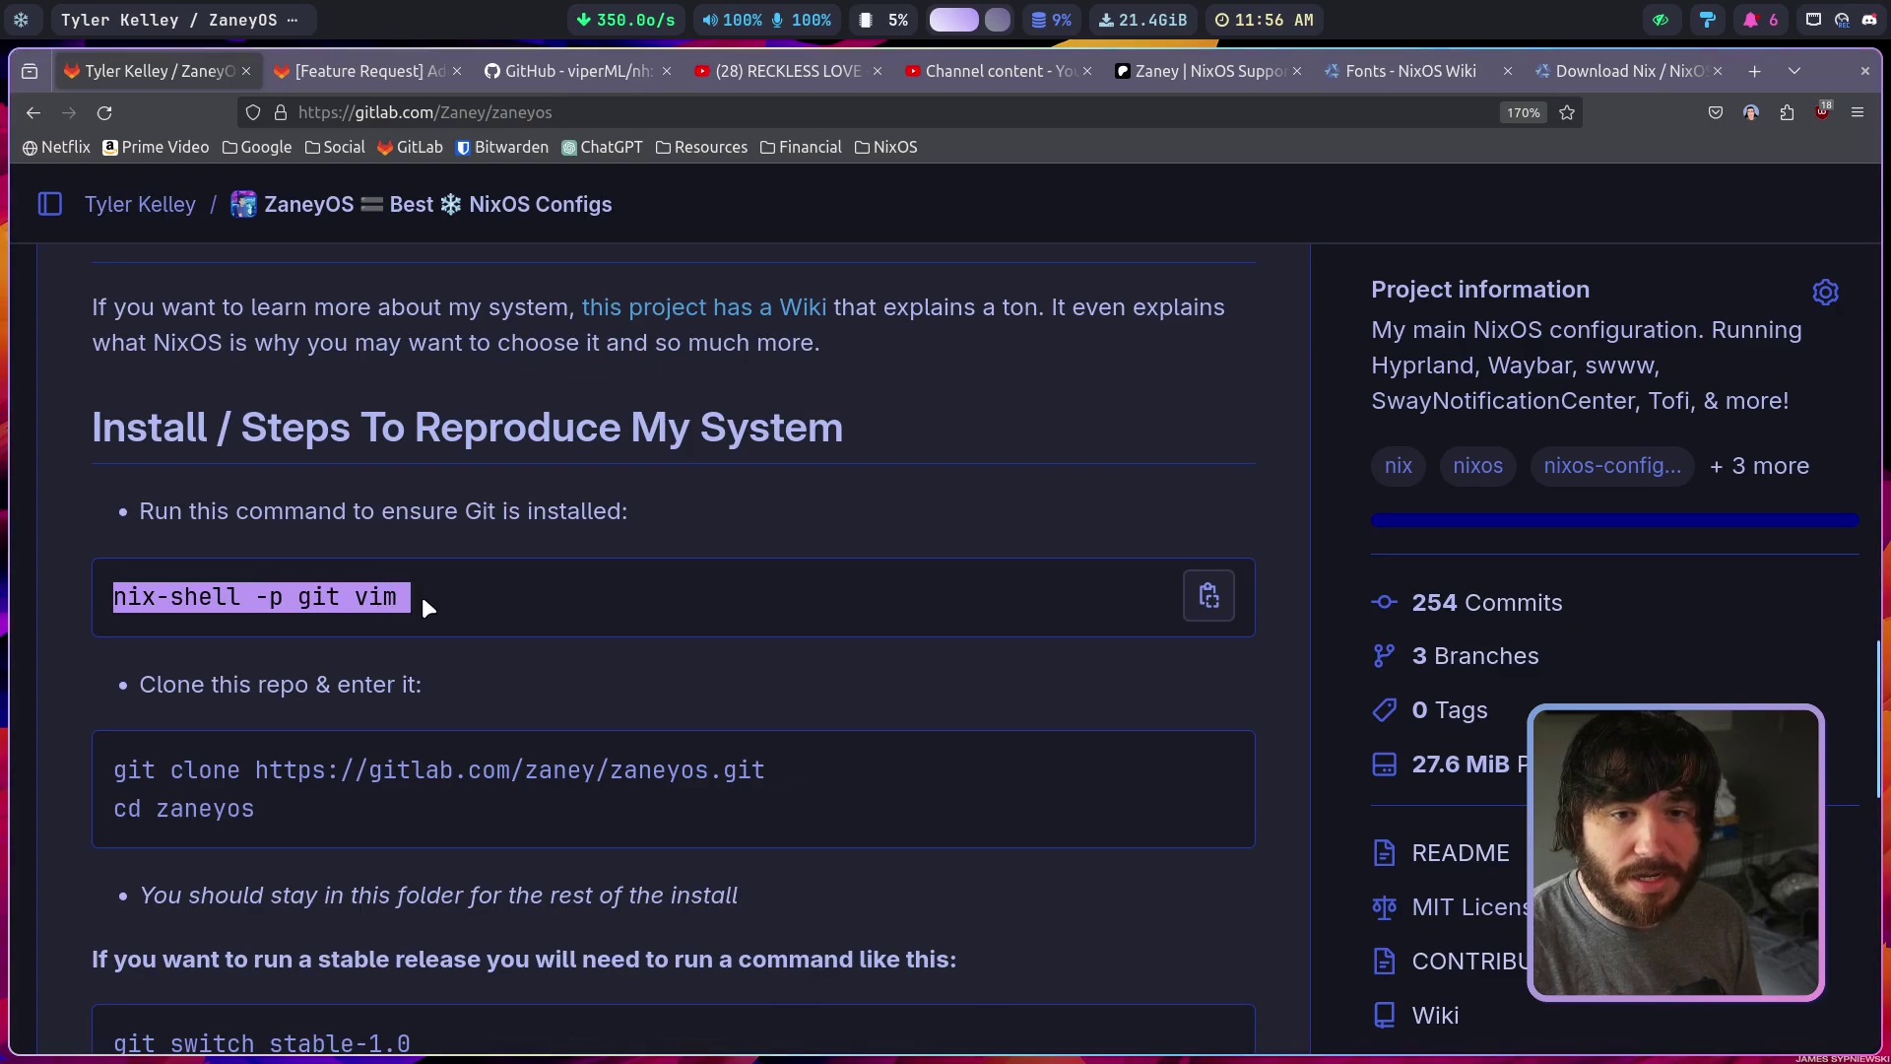
{"action": "left_click", "coordinate": [423, 600]}
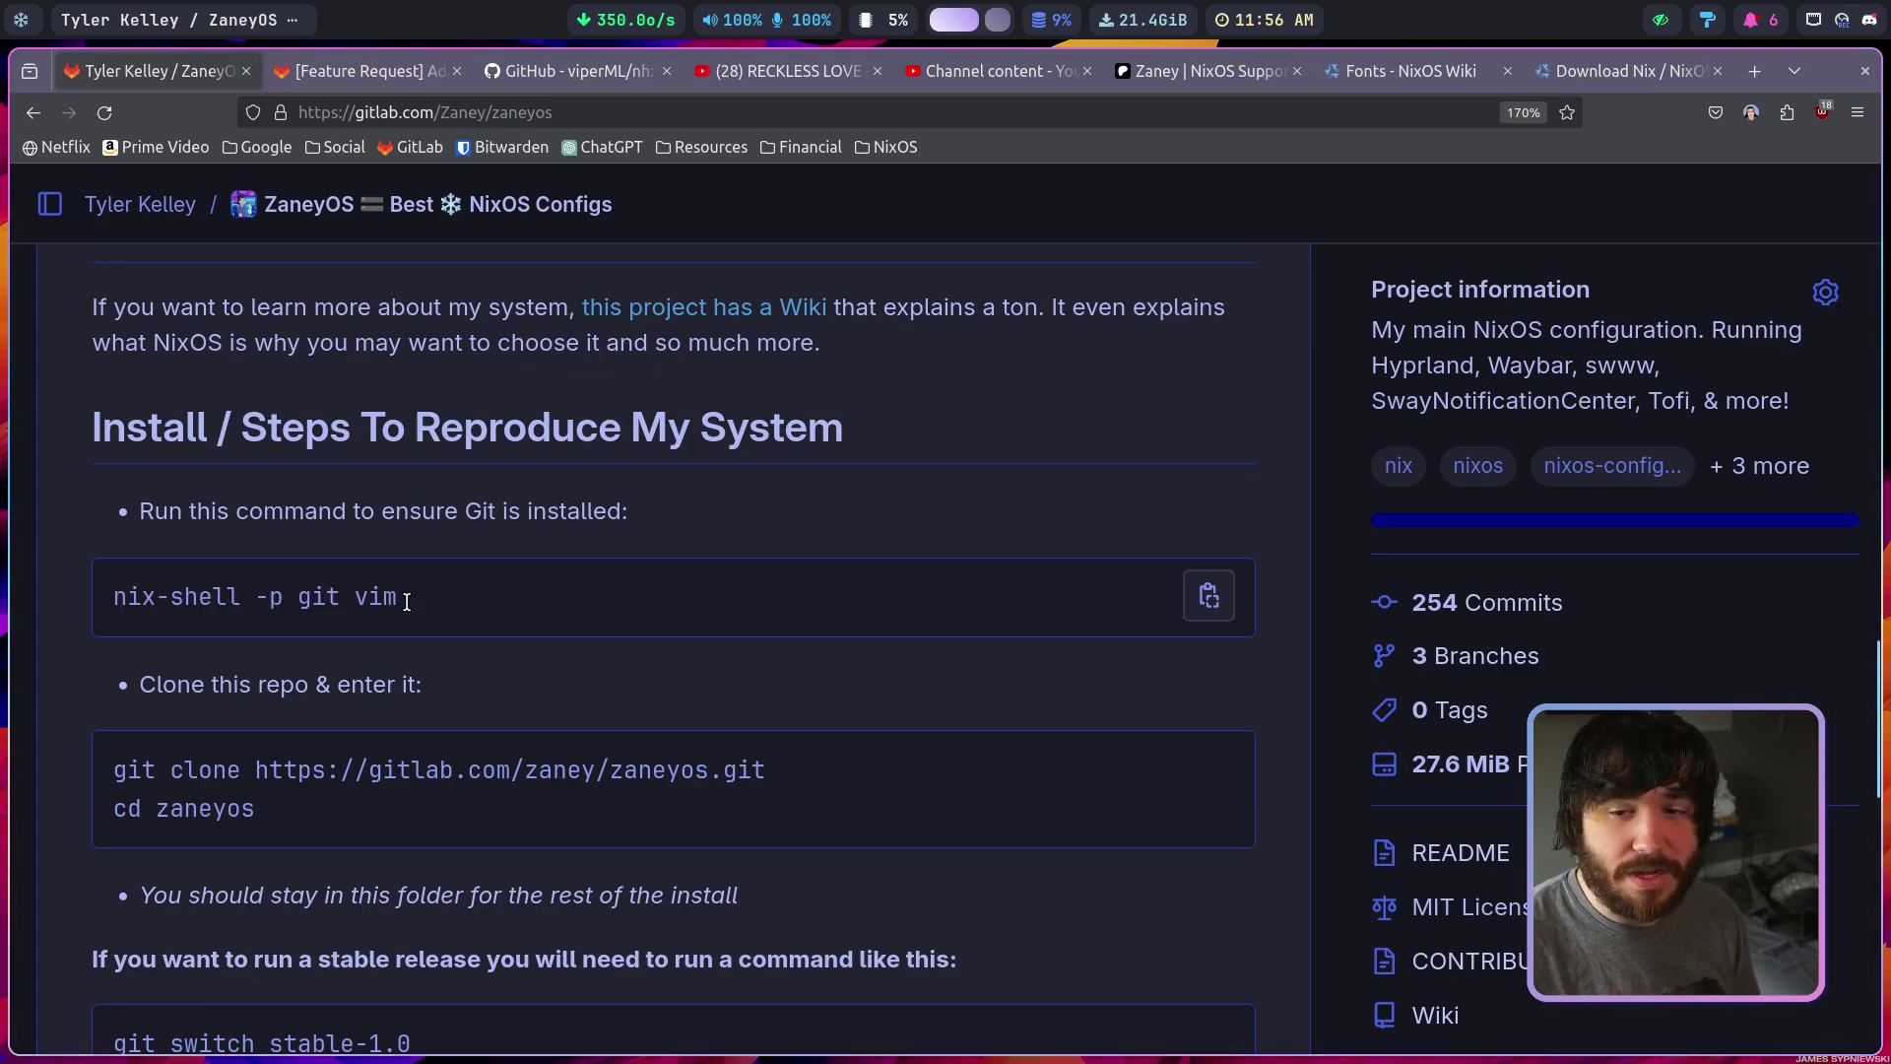
{"action": "scroll", "coordinate": [393, 616], "scroll_direction": "down", "scroll_amount": 5}
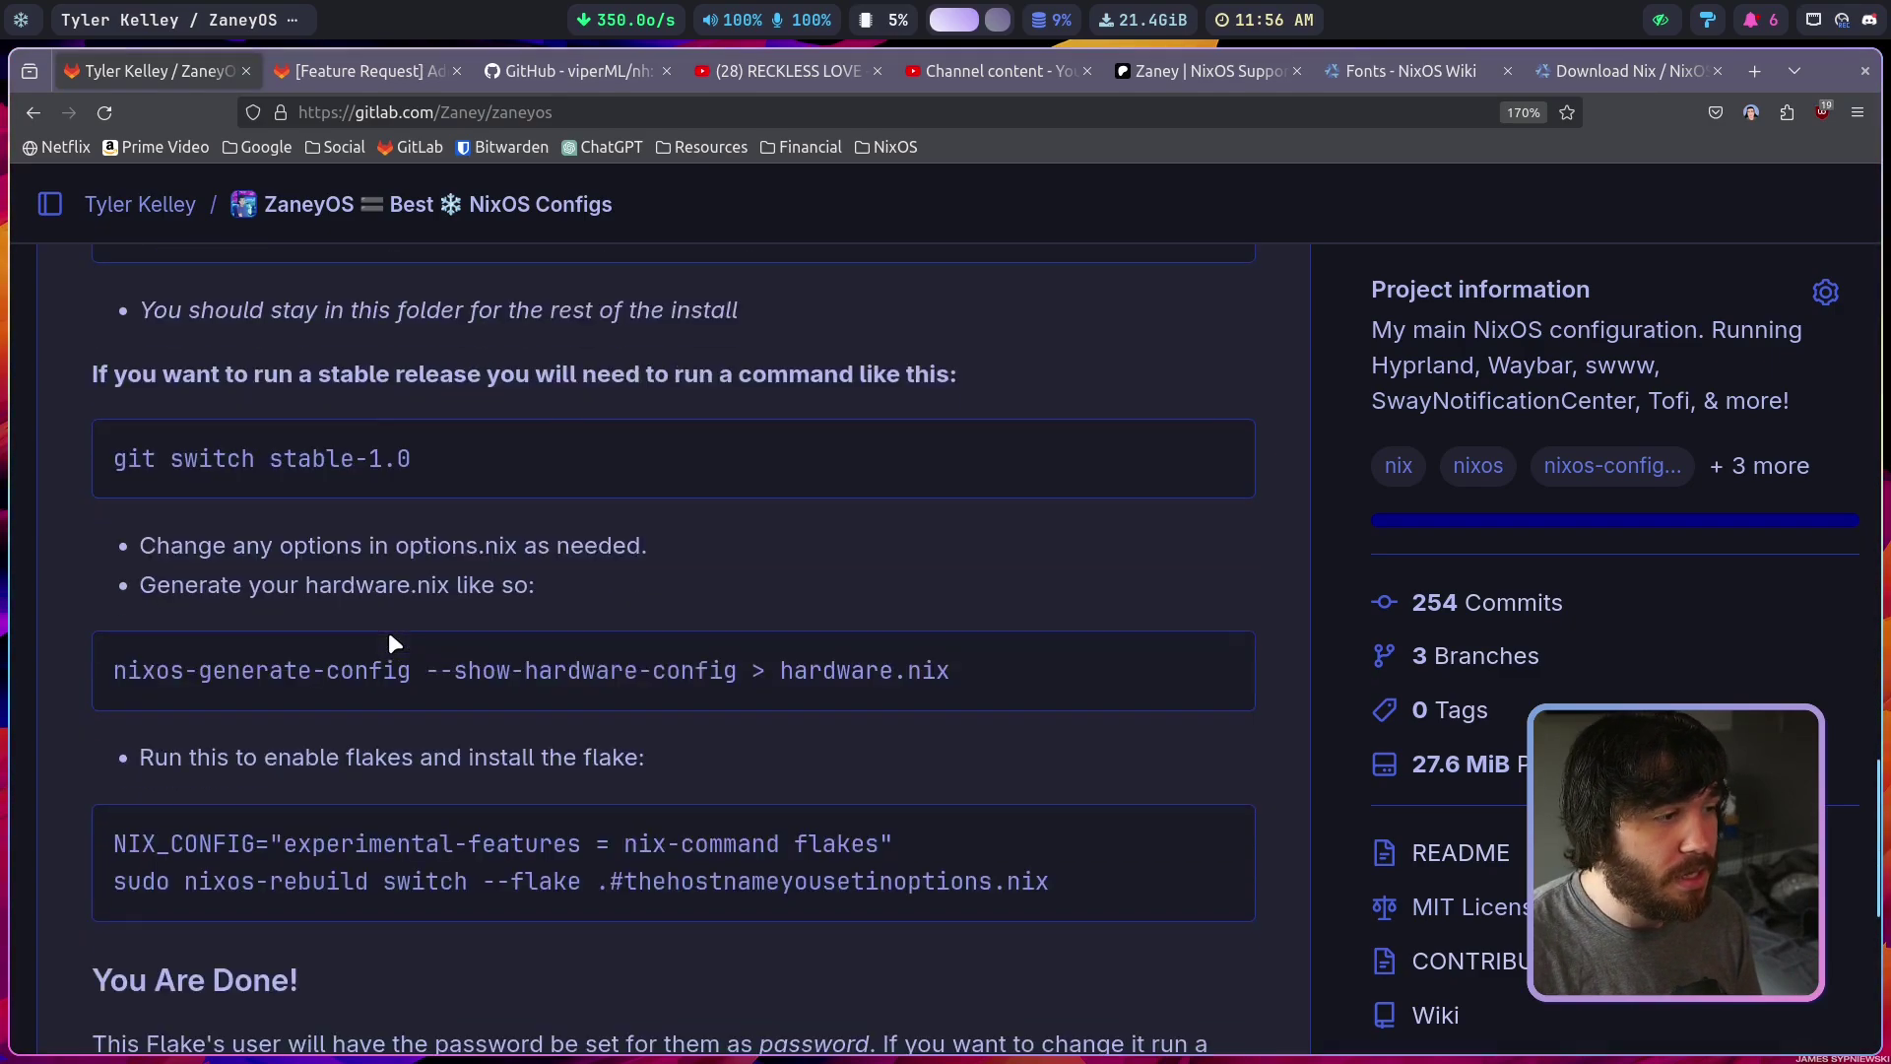
{"action": "scroll", "coordinate": [388, 631], "scroll_direction": "up", "scroll_amount": 3}
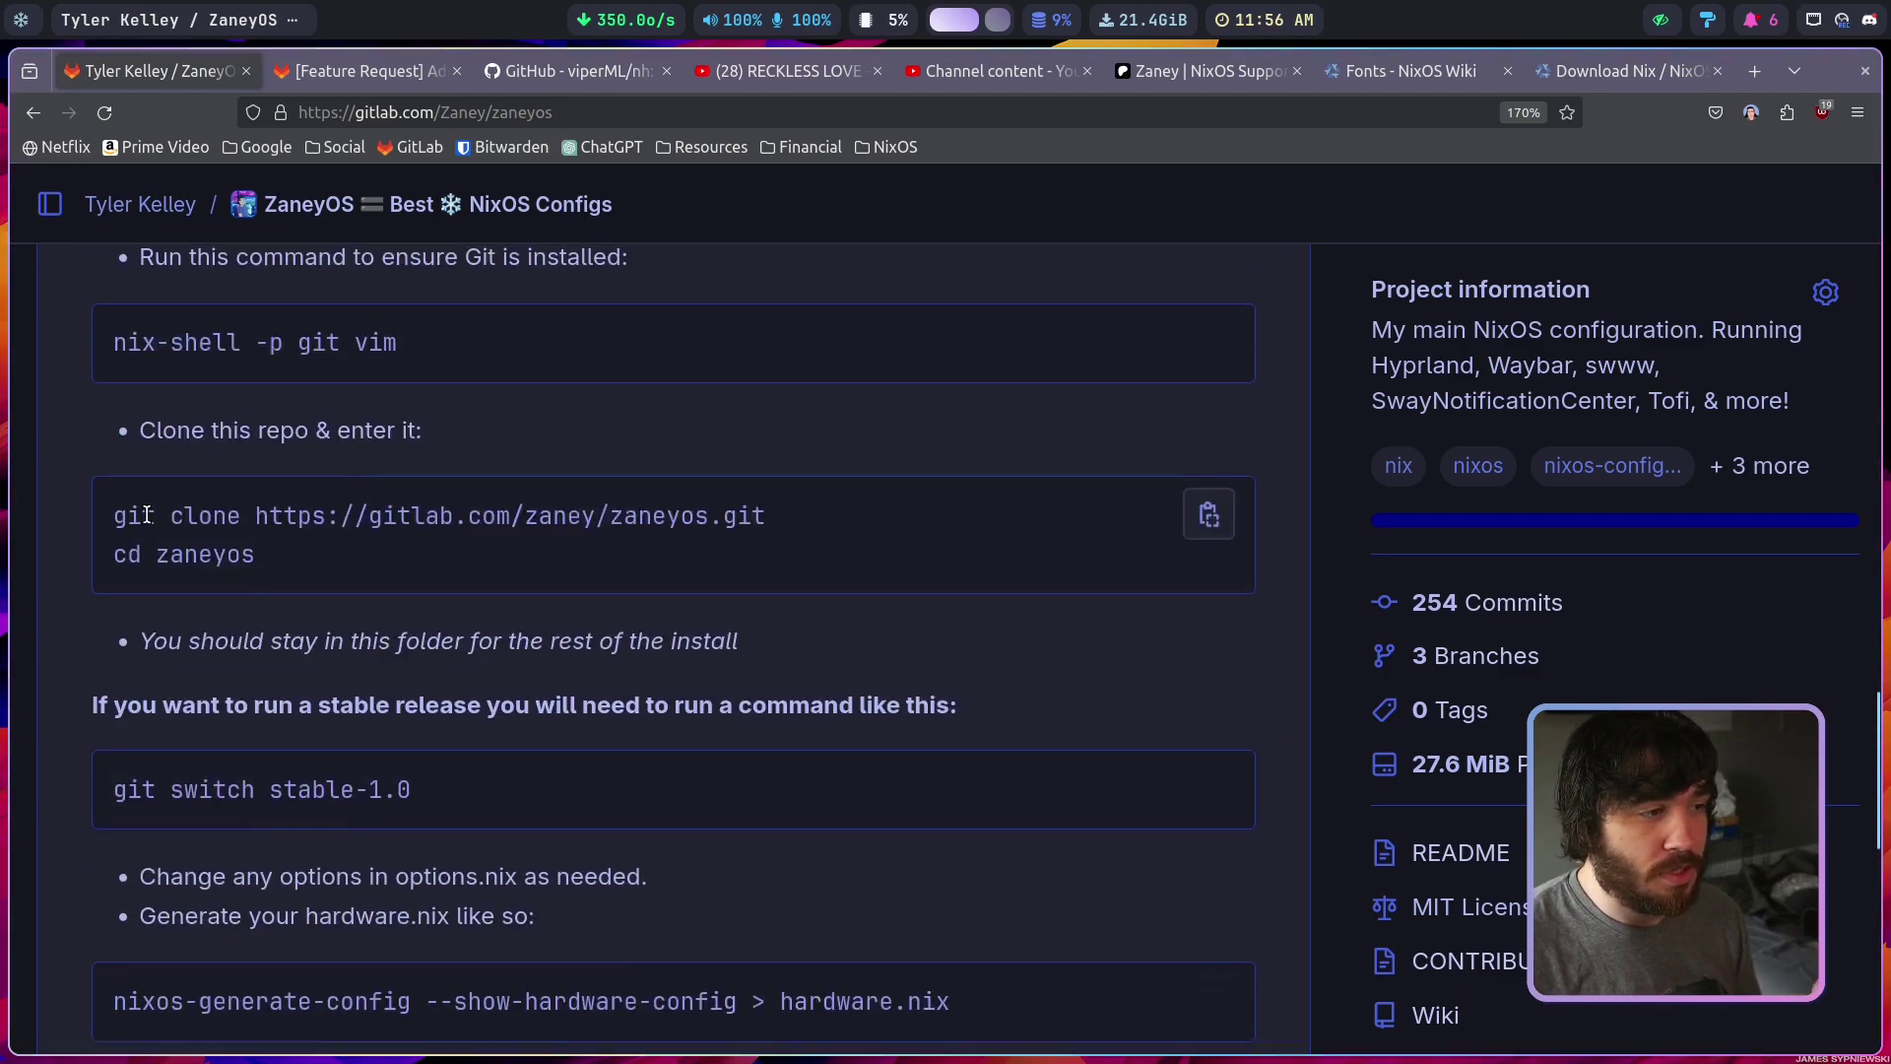
{"action": "left_click_drag", "start_coordinate": [224, 517], "coordinate": [425, 517]}
{"action": "left_click", "coordinate": [253, 558]}
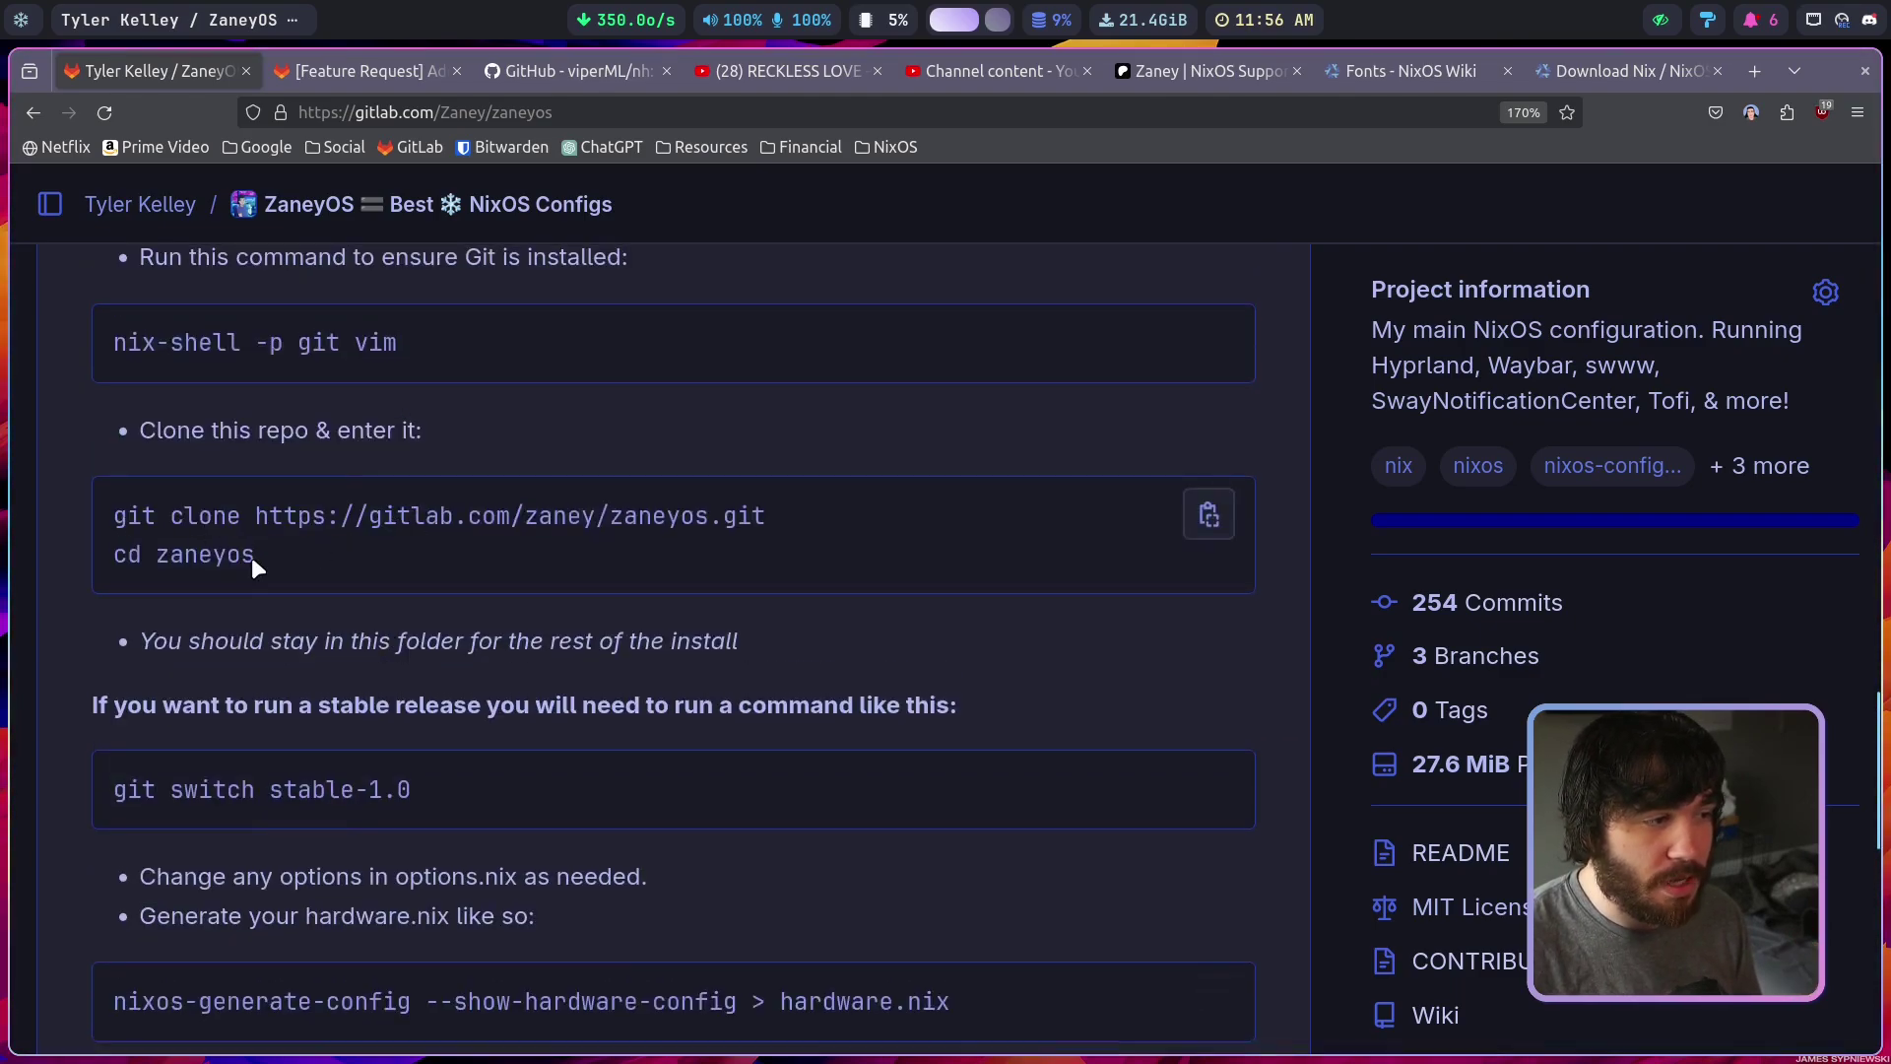
{"action": "double_click", "coordinate": [182, 556]}
{"action": "left_click", "coordinate": [182, 556]}
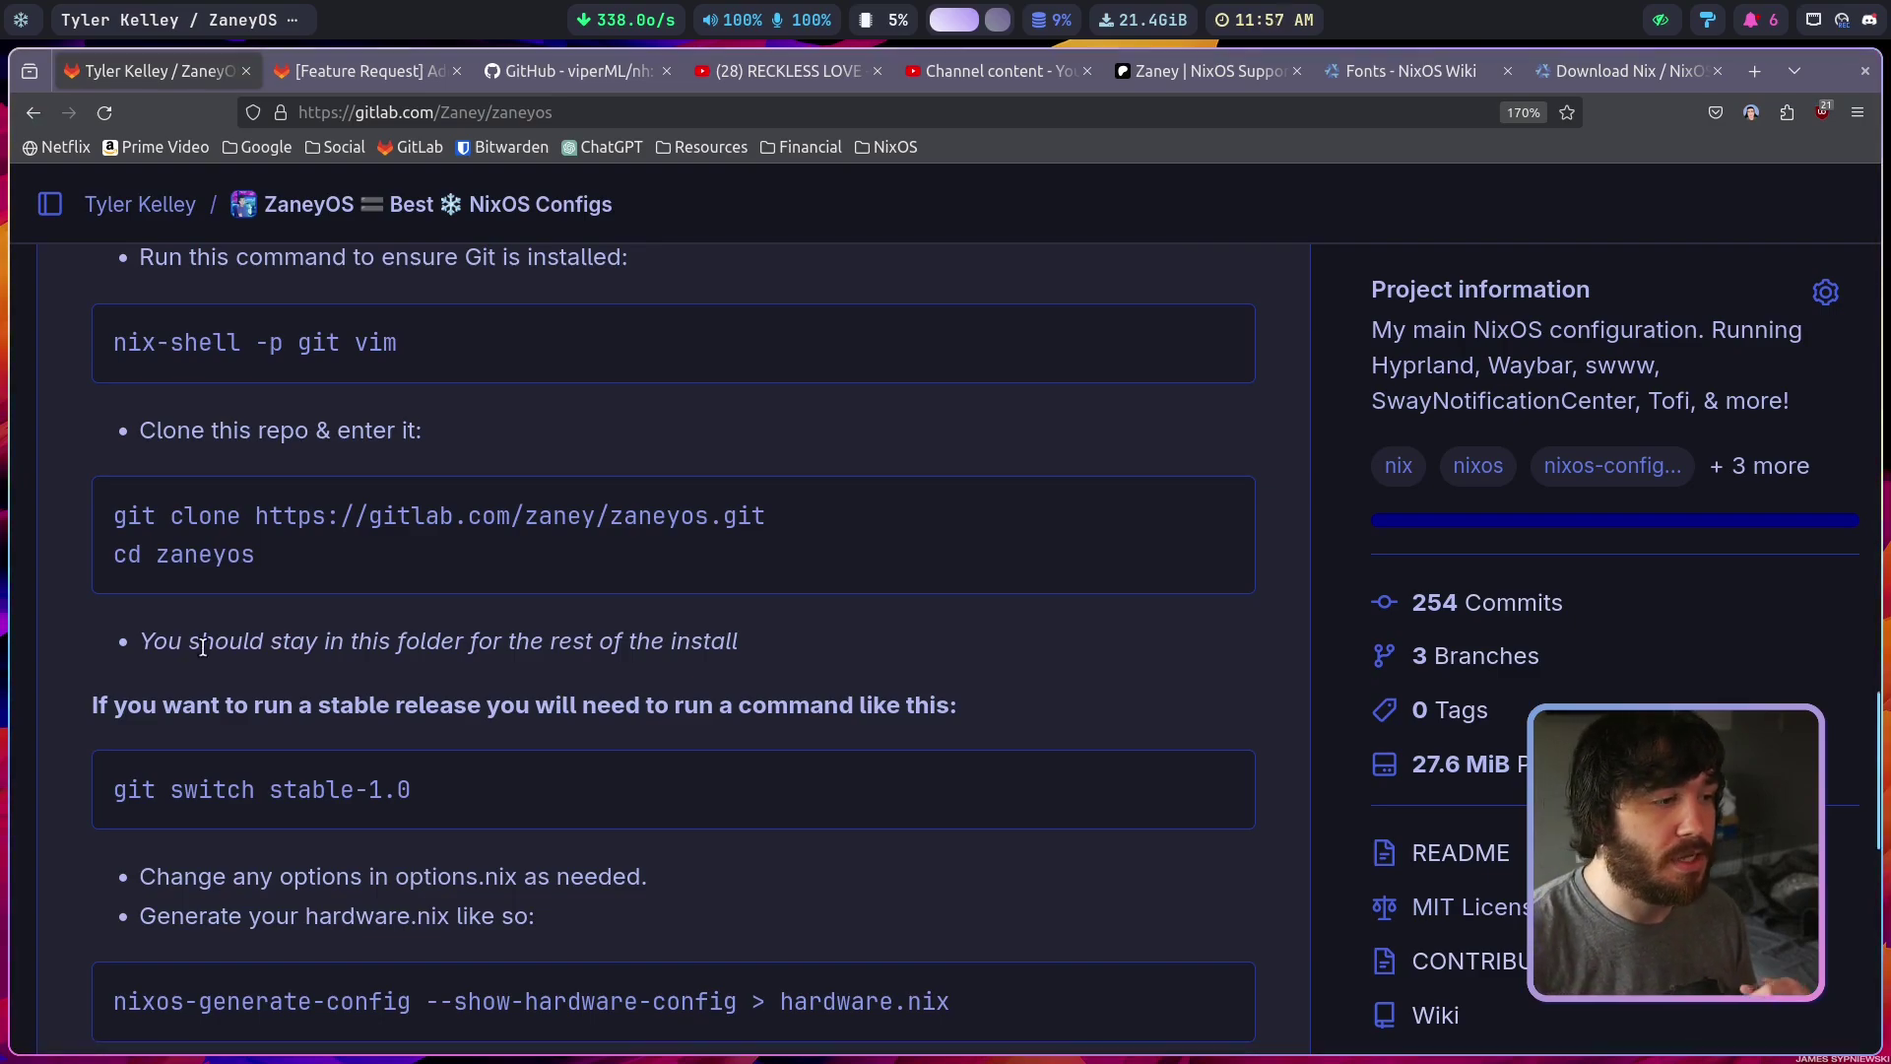
{"action": "scroll", "coordinate": [203, 647], "scroll_direction": "down", "scroll_amount": 3}
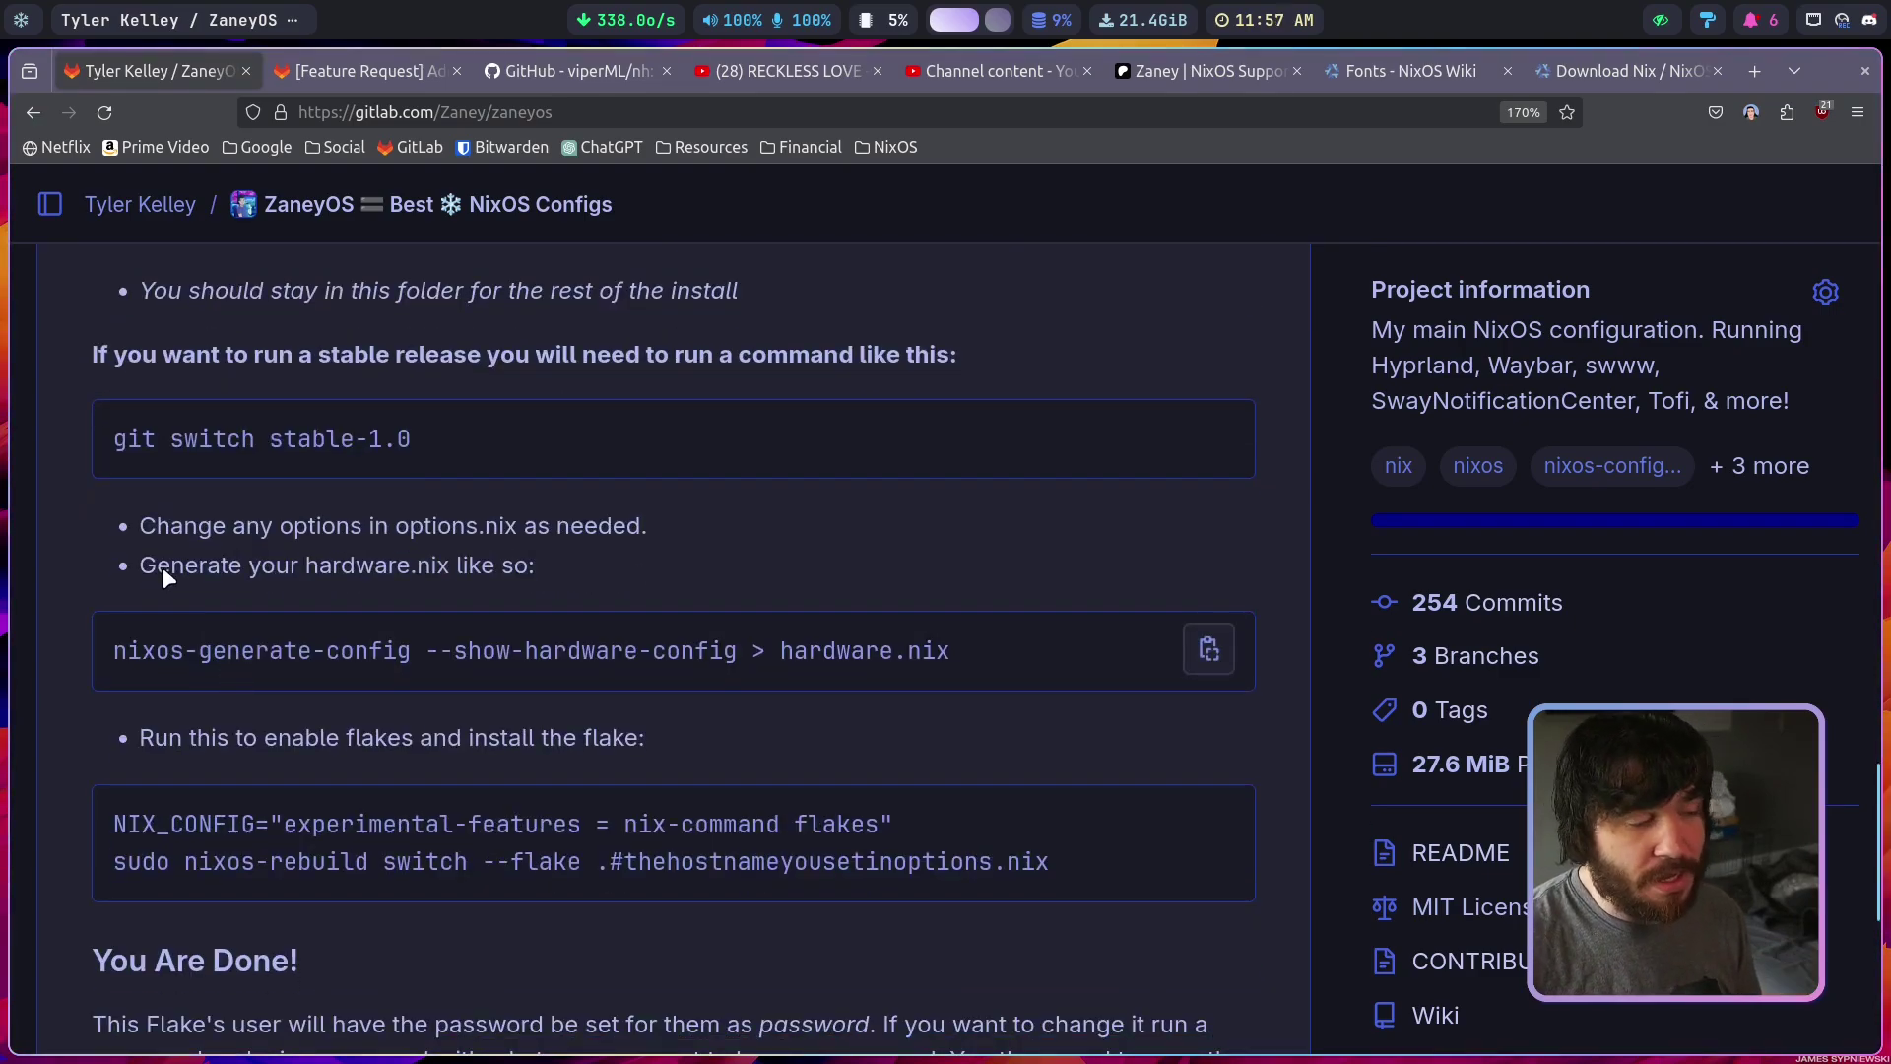
{"action": "left_click_drag", "start_coordinate": [303, 456], "coordinate": [446, 443]}
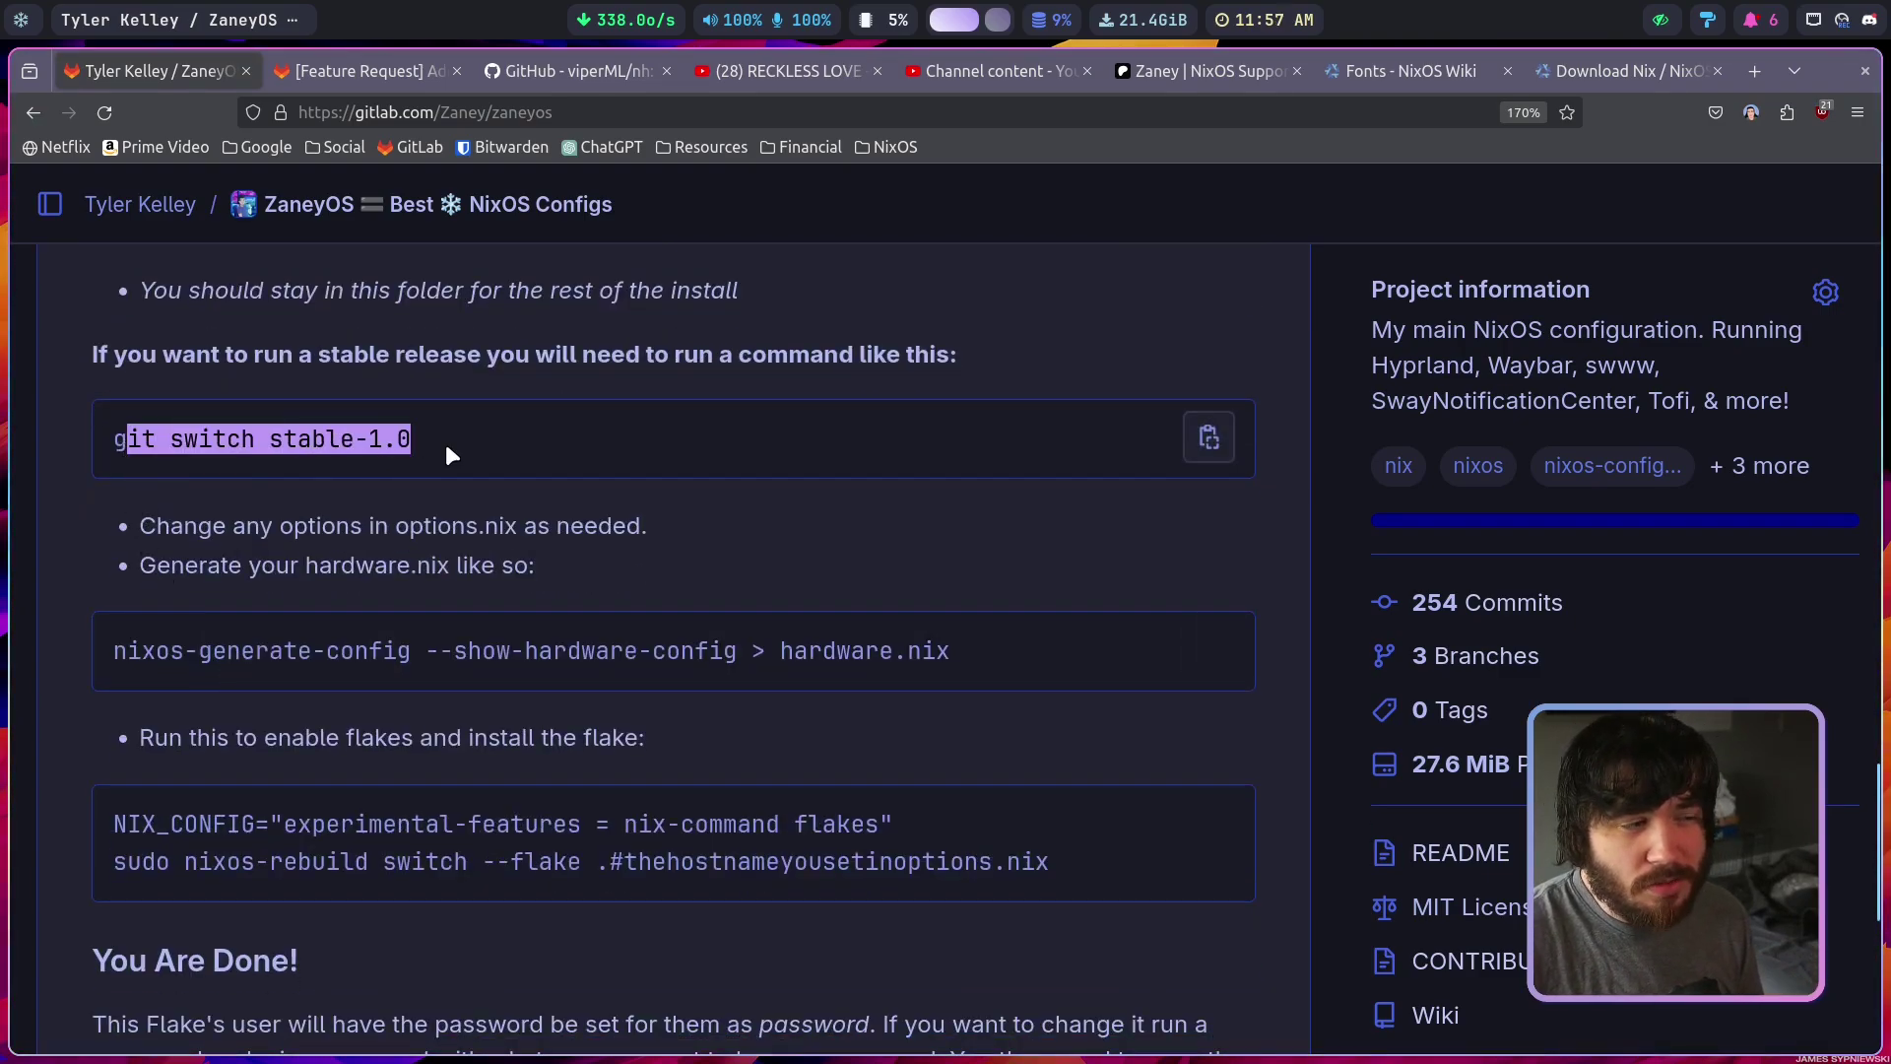
{"action": "left_click", "coordinate": [445, 443]}
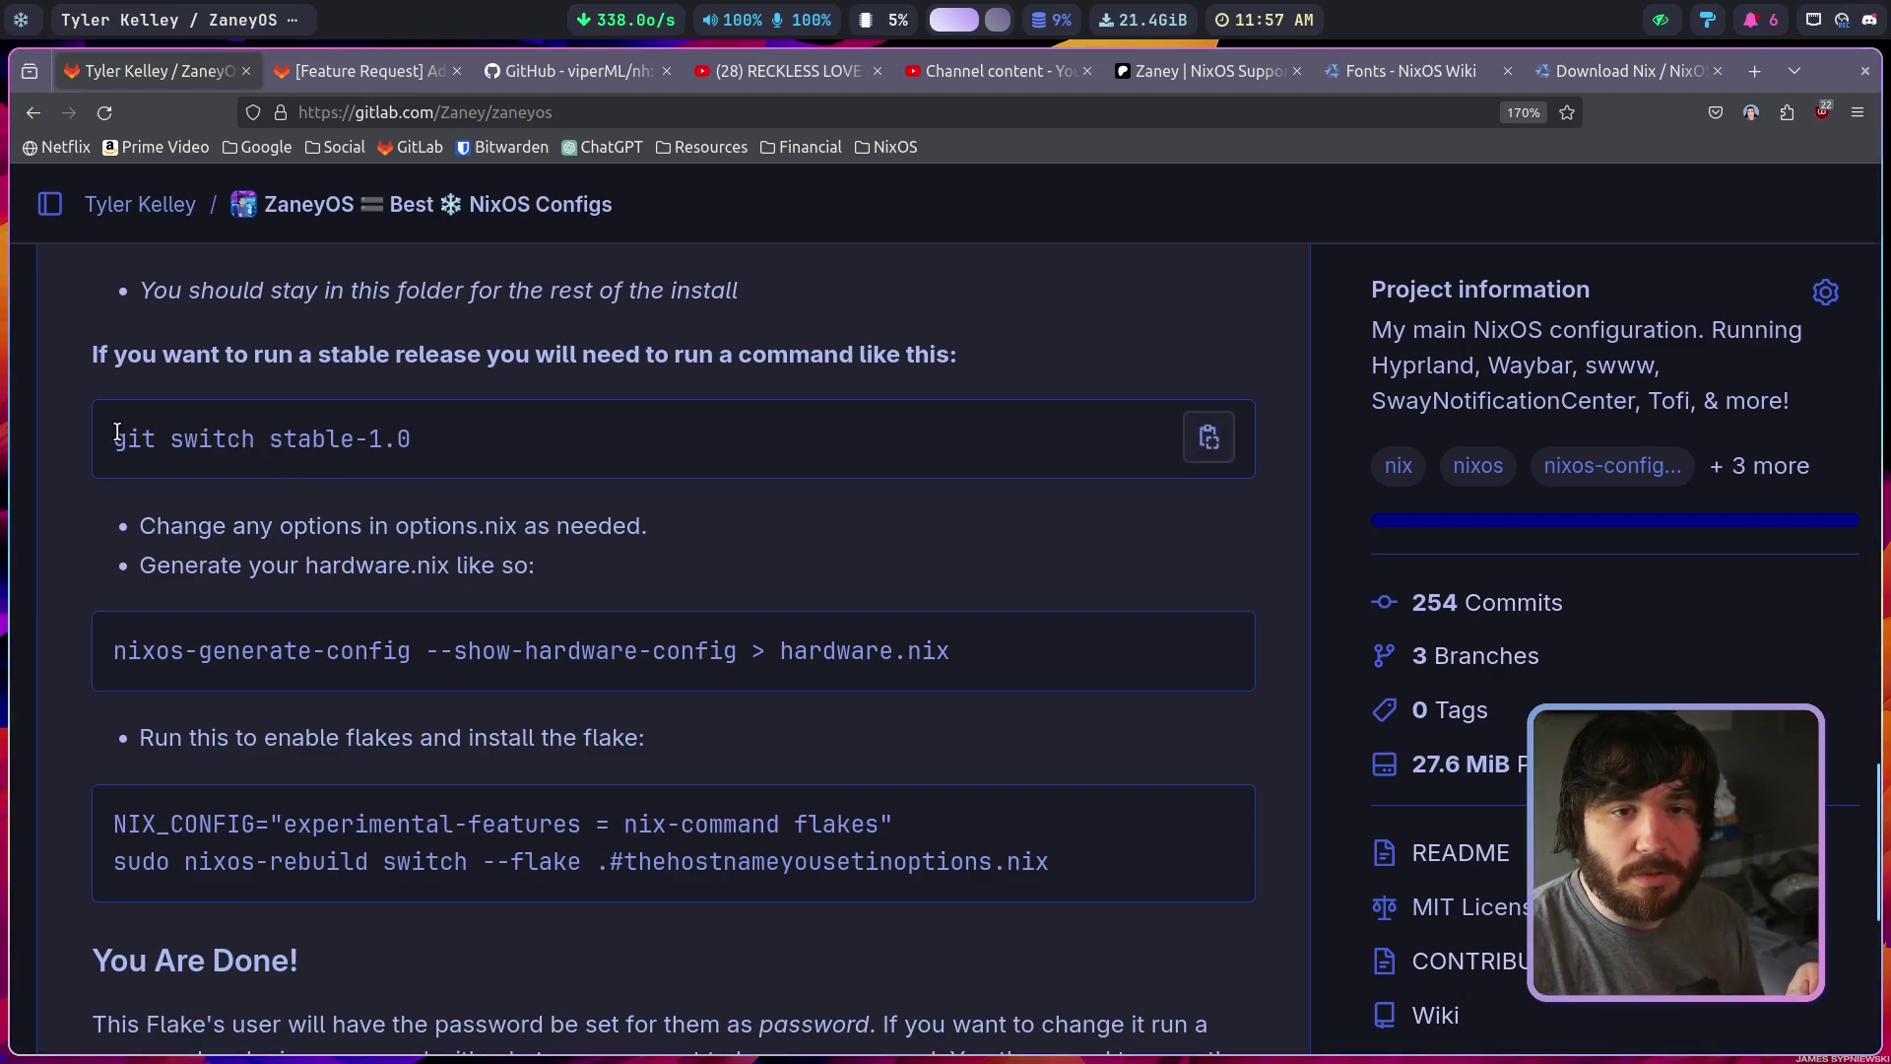
{"action": "left_click_drag", "start_coordinate": [114, 441], "coordinate": [399, 442]}
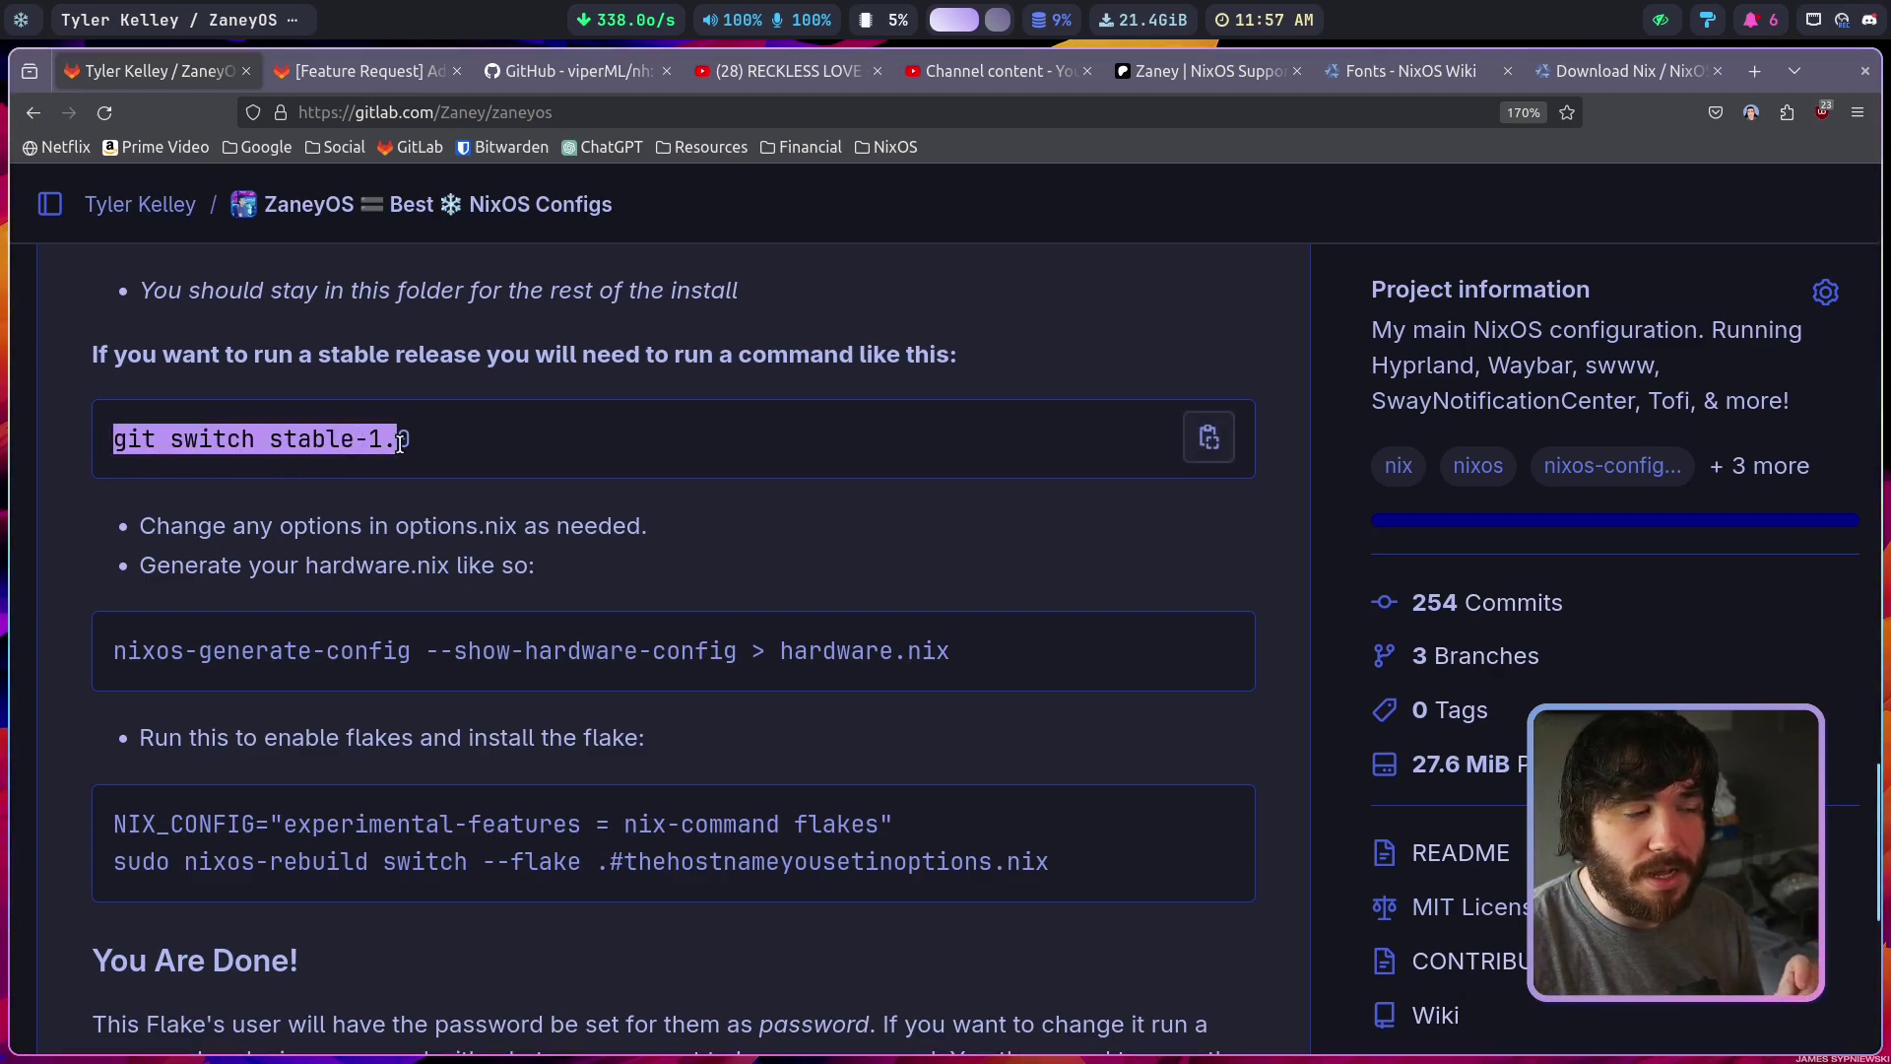
{"action": "left_click", "coordinate": [399, 440]}
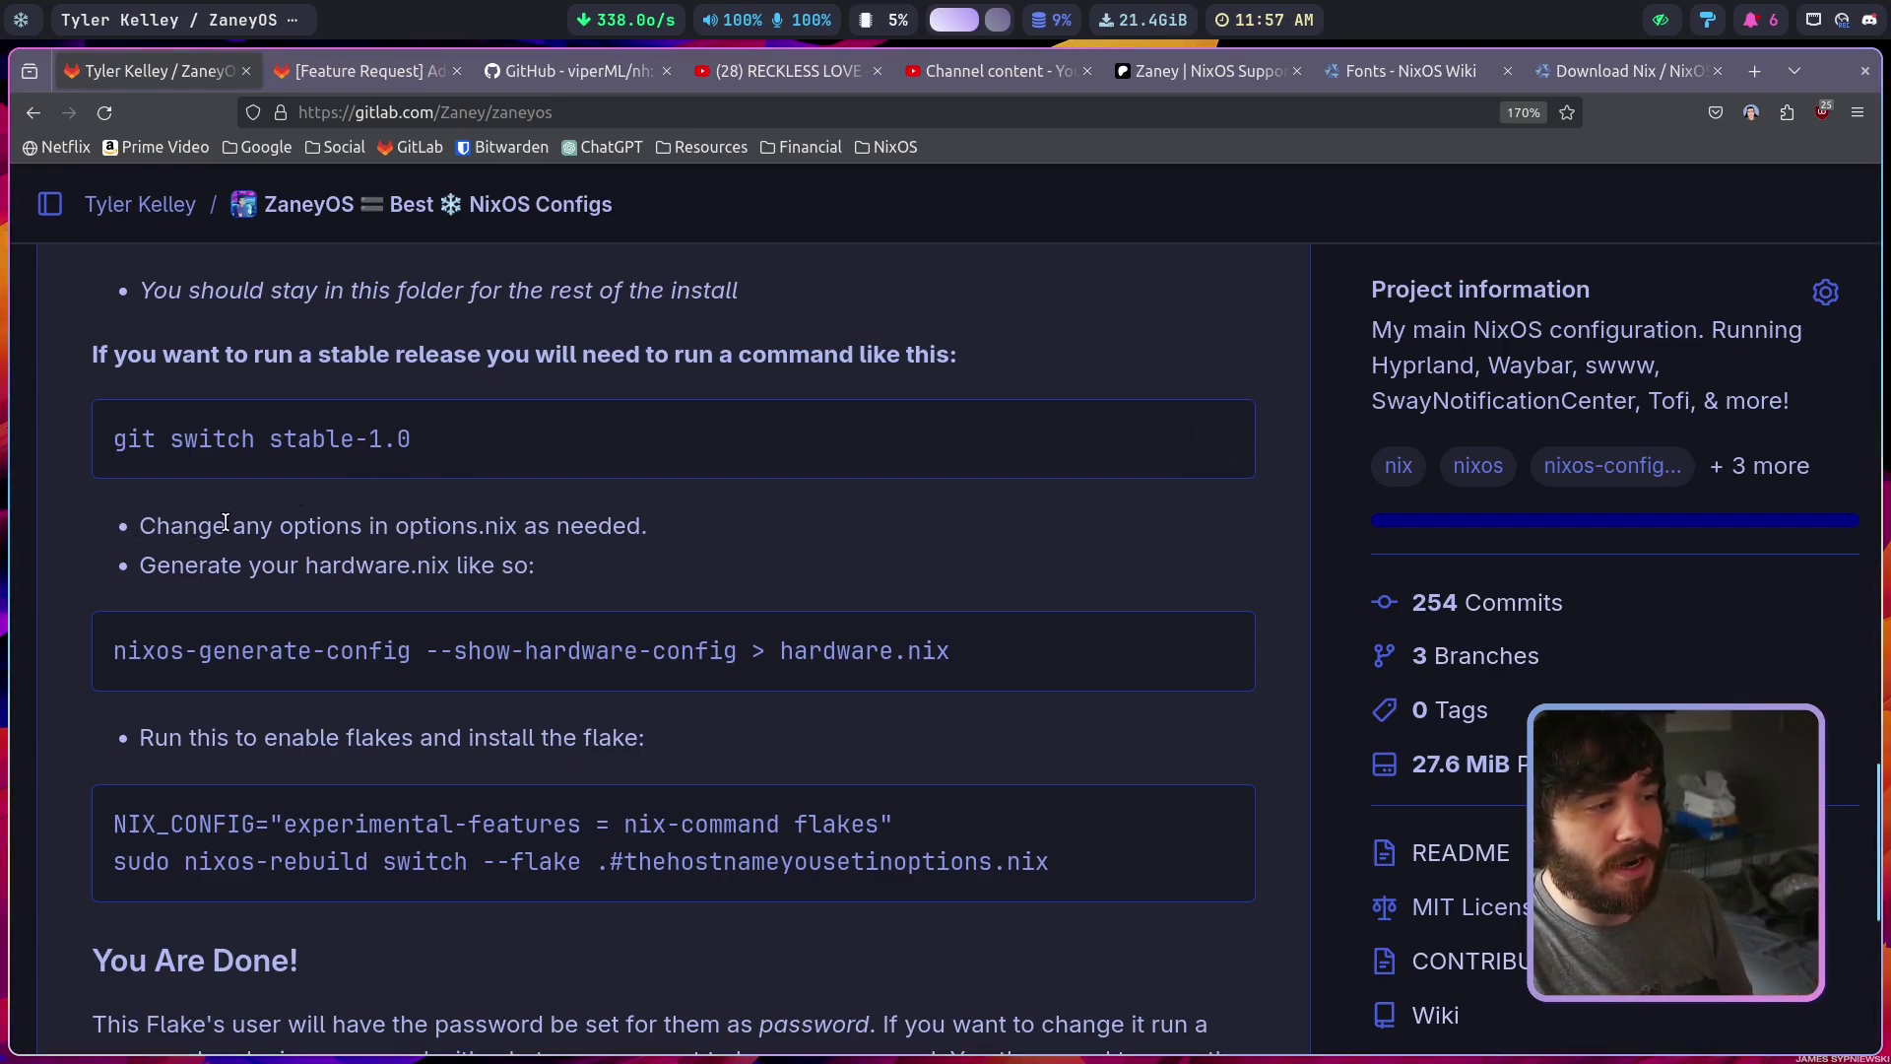
{"action": "left_click_drag", "start_coordinate": [143, 530], "coordinate": [507, 520]}
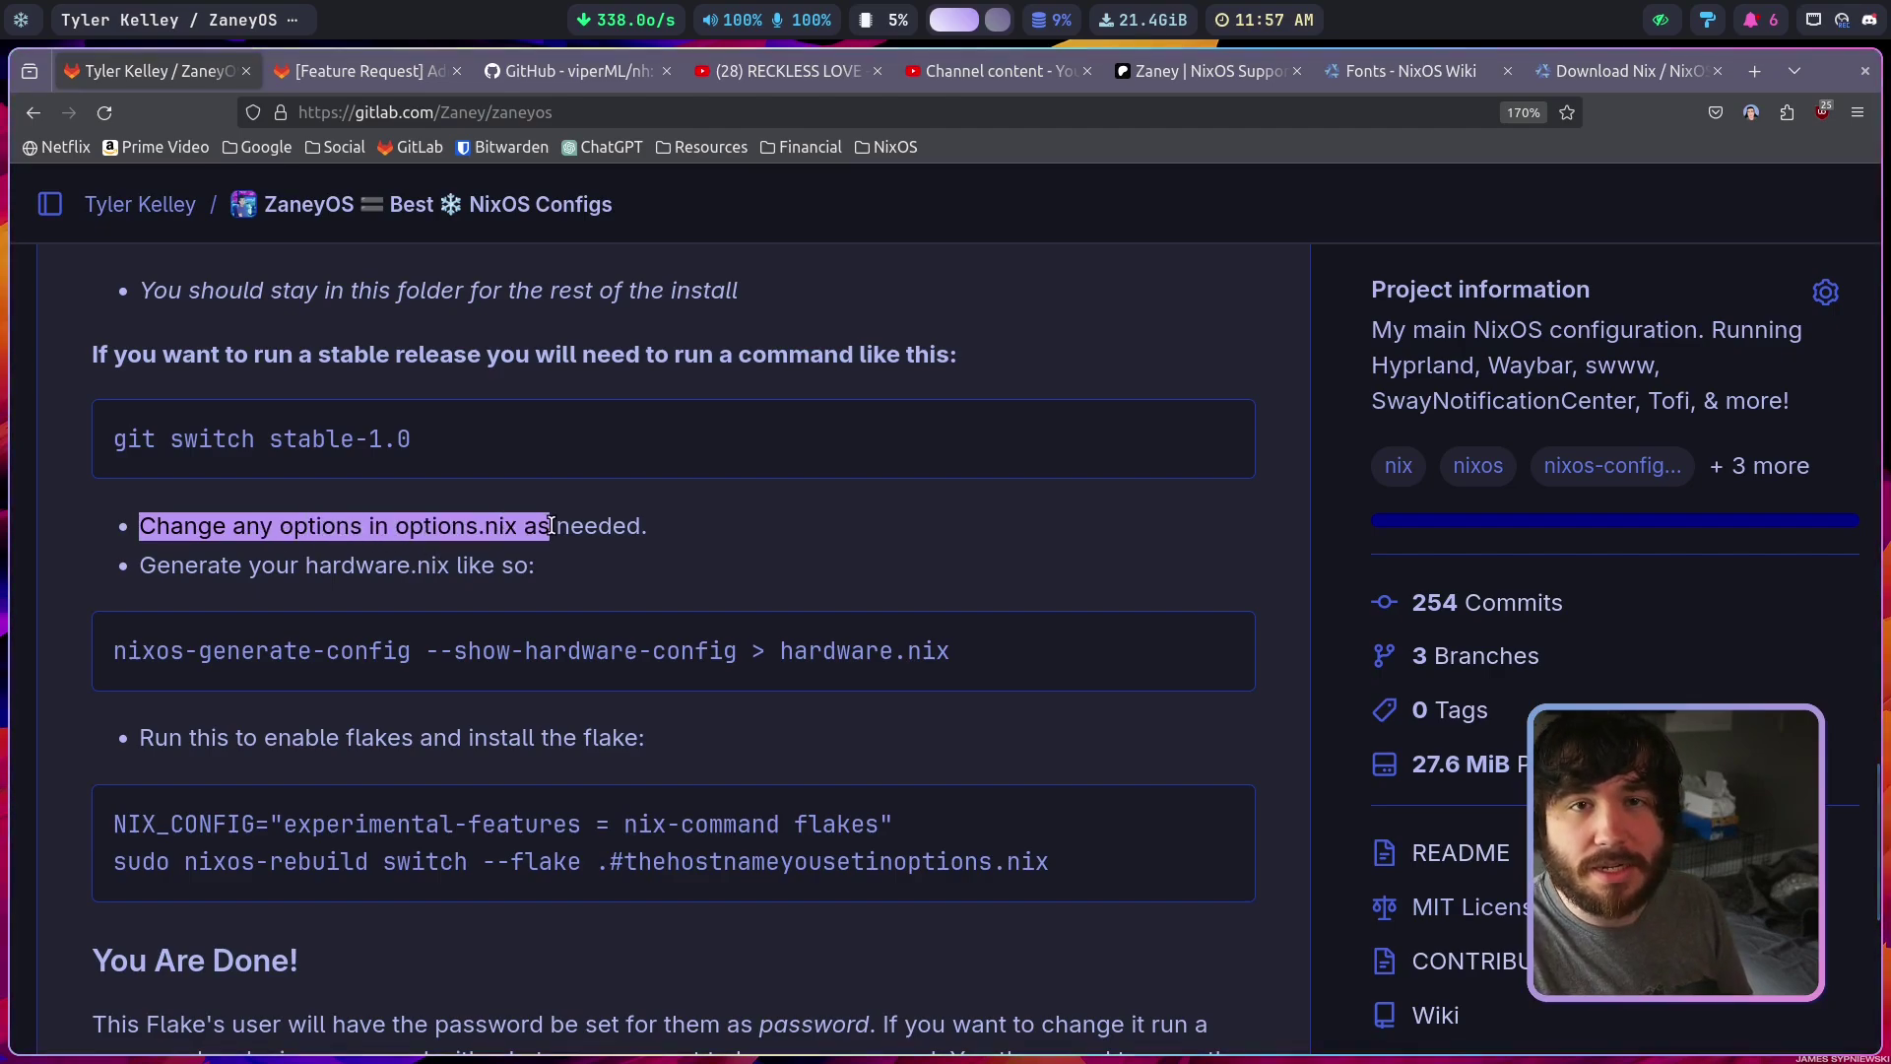
{"action": "left_click", "coordinate": [547, 529]}
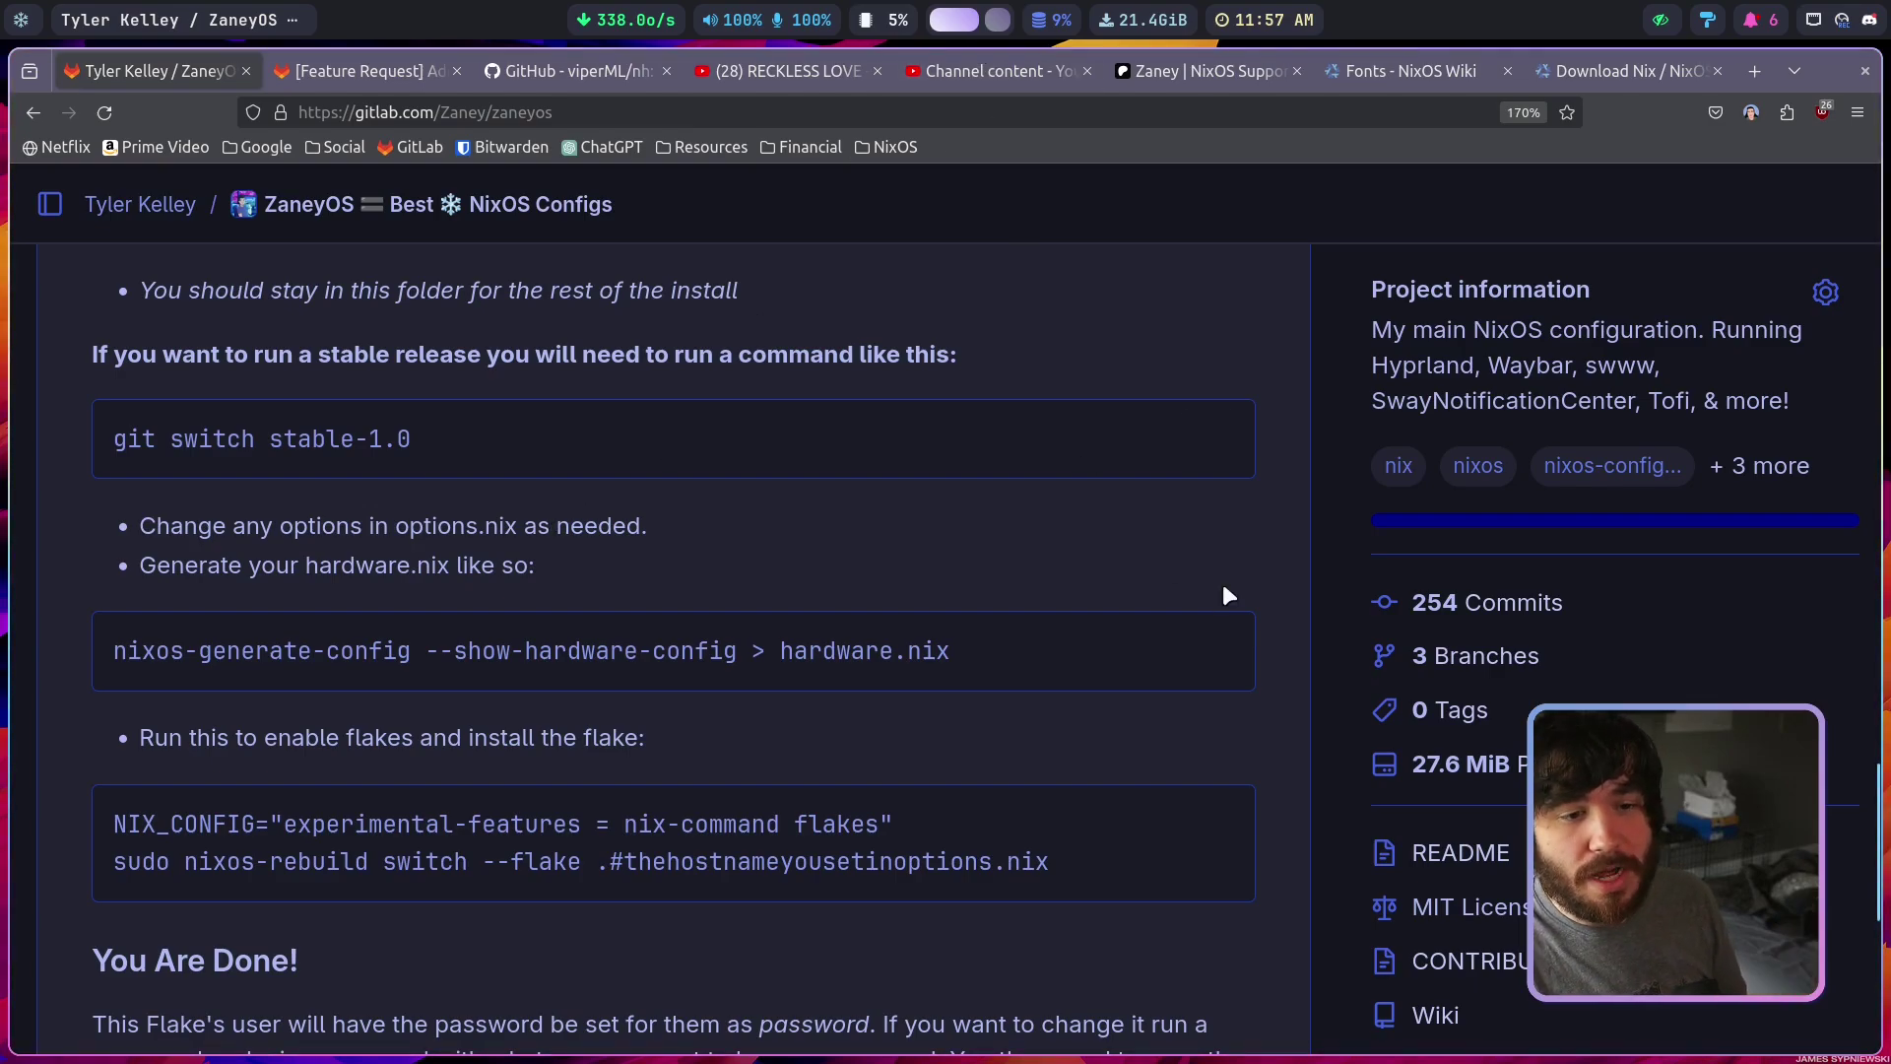
Scroll the README to the 'this project has a Wiki' link and open the ZaneyOS wiki
{"action": "scroll", "coordinate": [1433, 801], "scroll_direction": "down", "scroll_amount": 3}
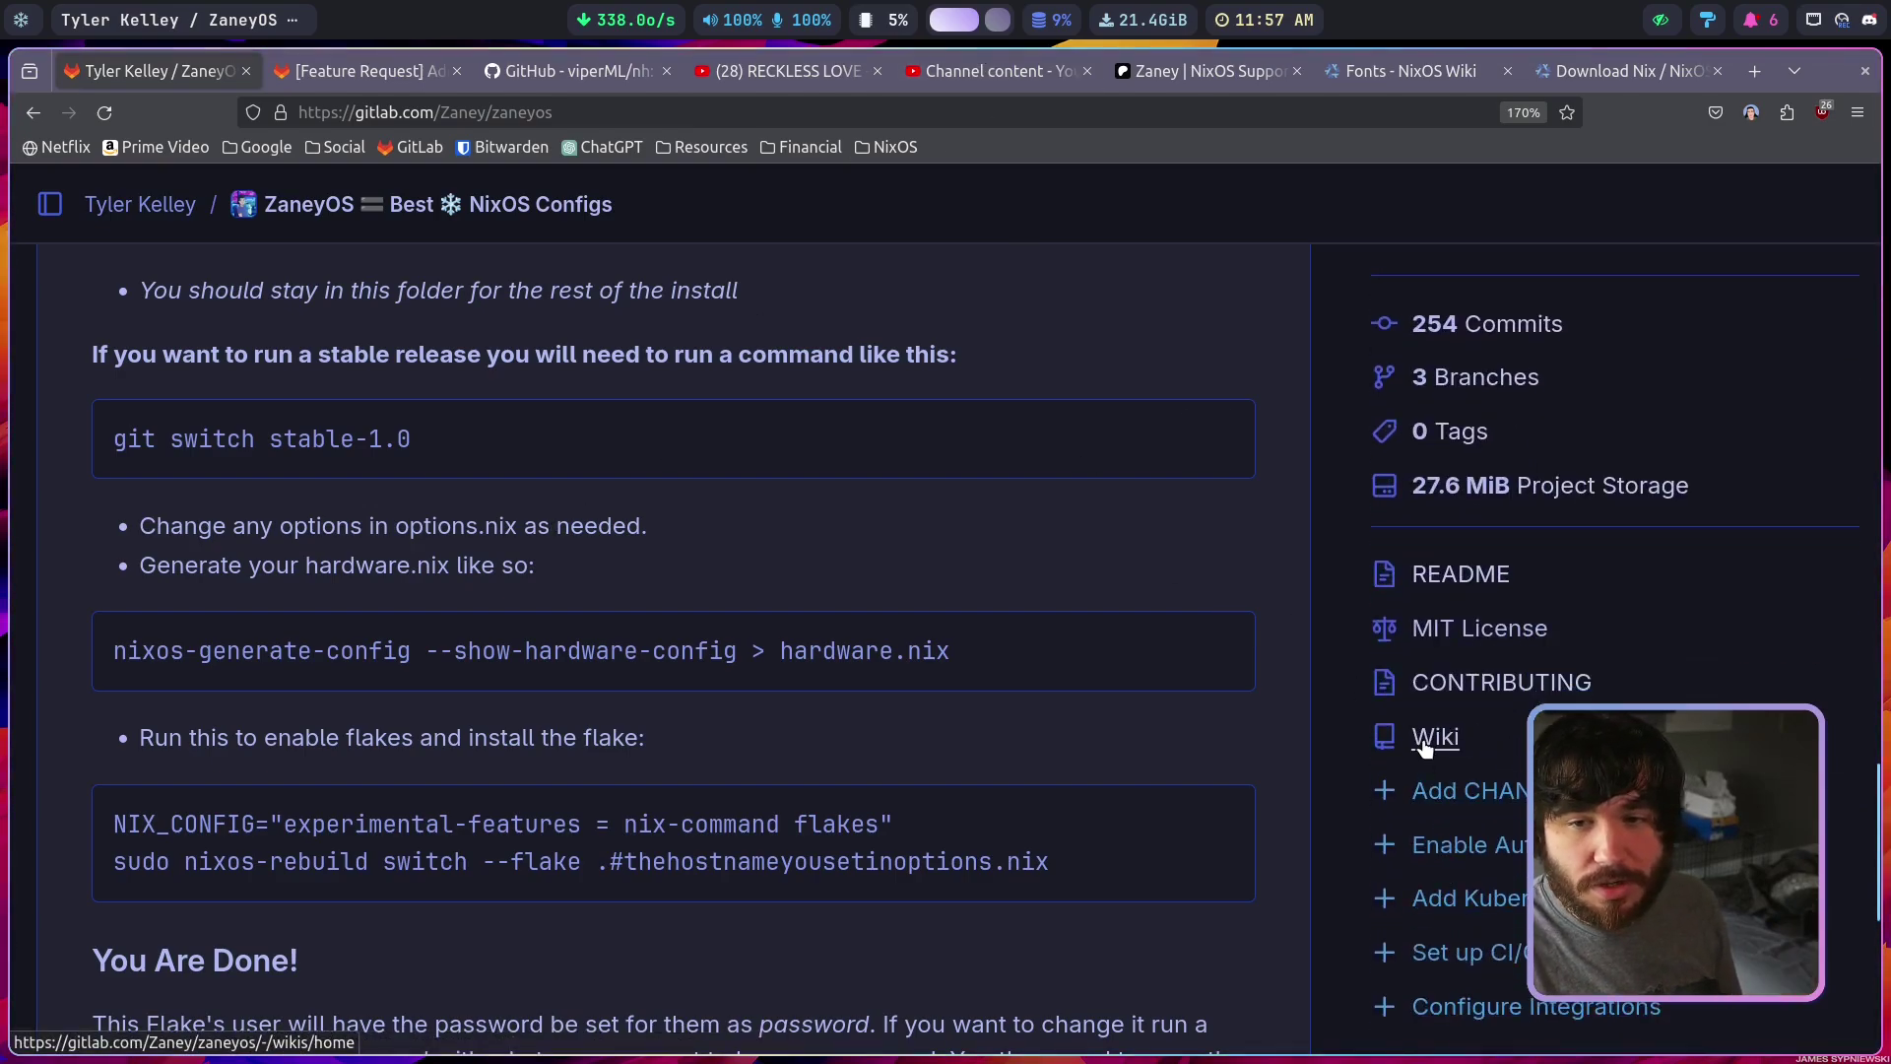
{"action": "scroll", "coordinate": [1286, 769], "scroll_direction": "up", "scroll_amount": 15}
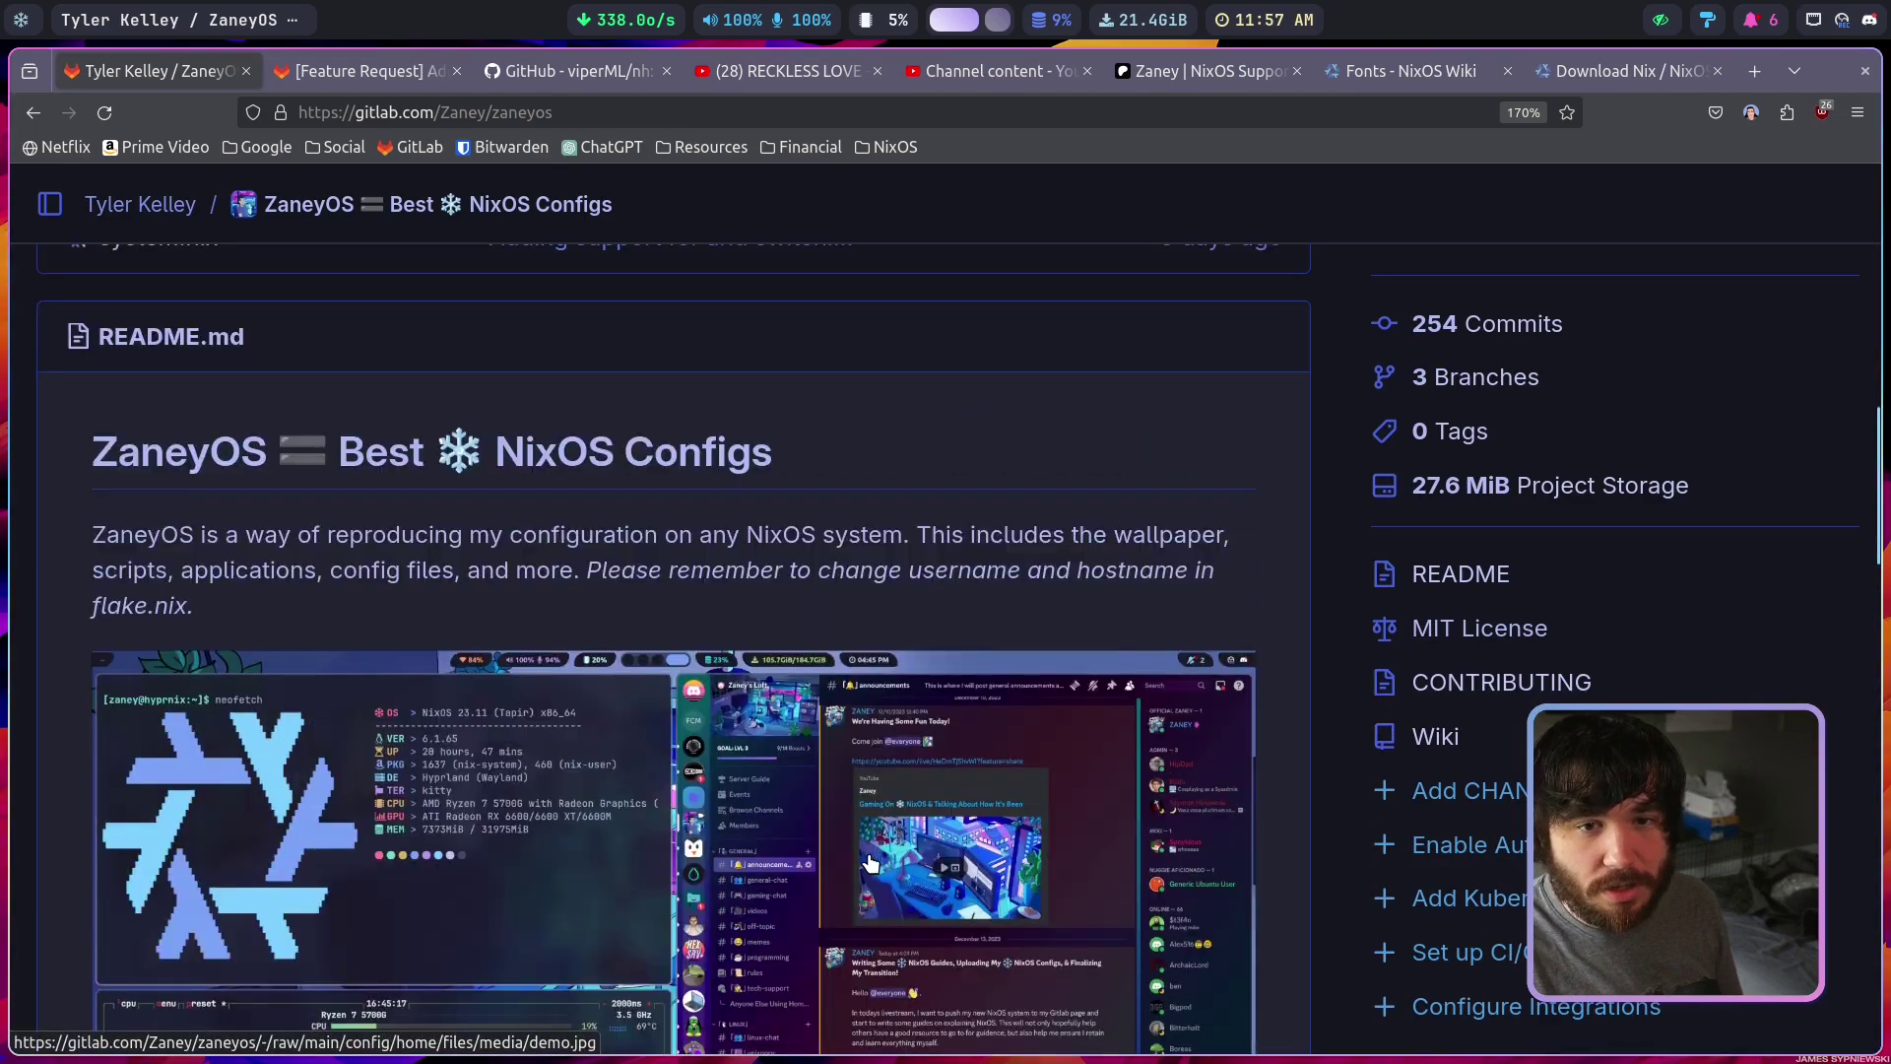
{"action": "scroll", "coordinate": [869, 861], "scroll_direction": "down", "scroll_amount": 3}
{"action": "scroll", "coordinate": [868, 861], "scroll_direction": "down", "scroll_amount": 2}
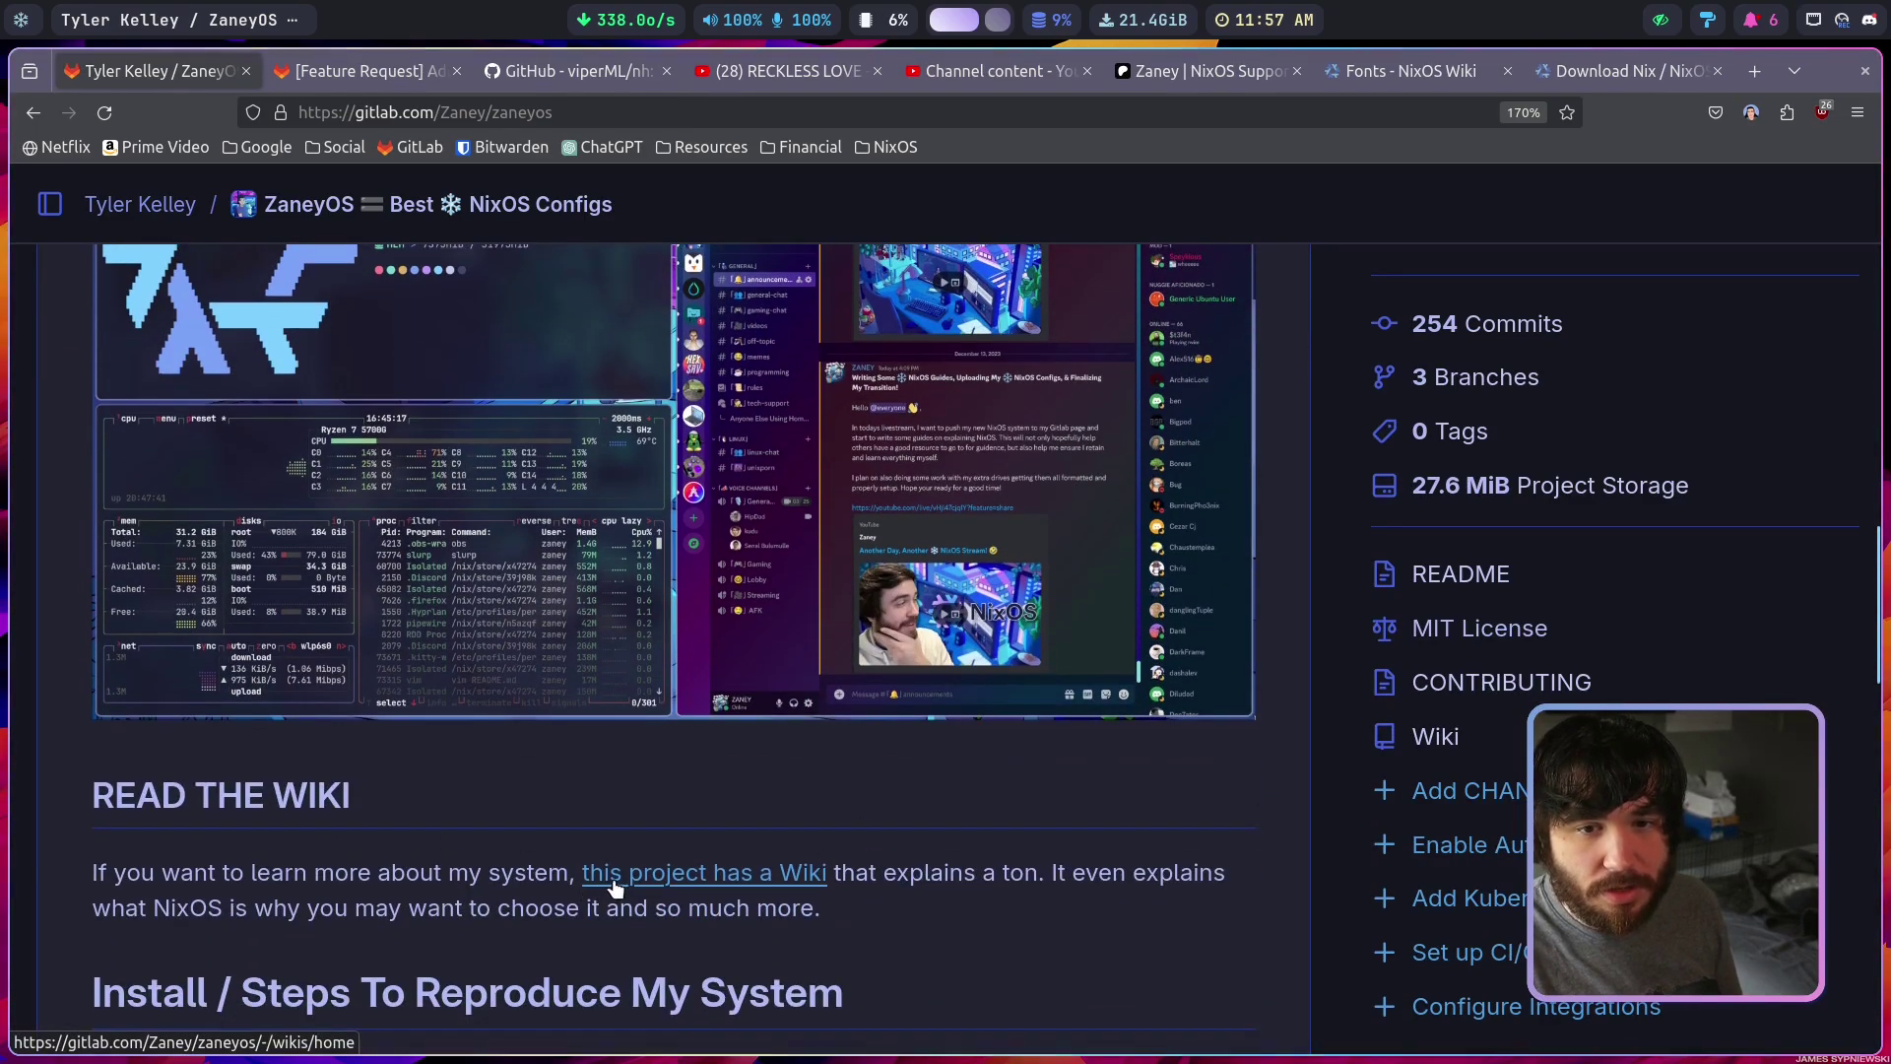
{"action": "scroll", "coordinate": [978, 932], "scroll_direction": "down", "scroll_amount": 15}
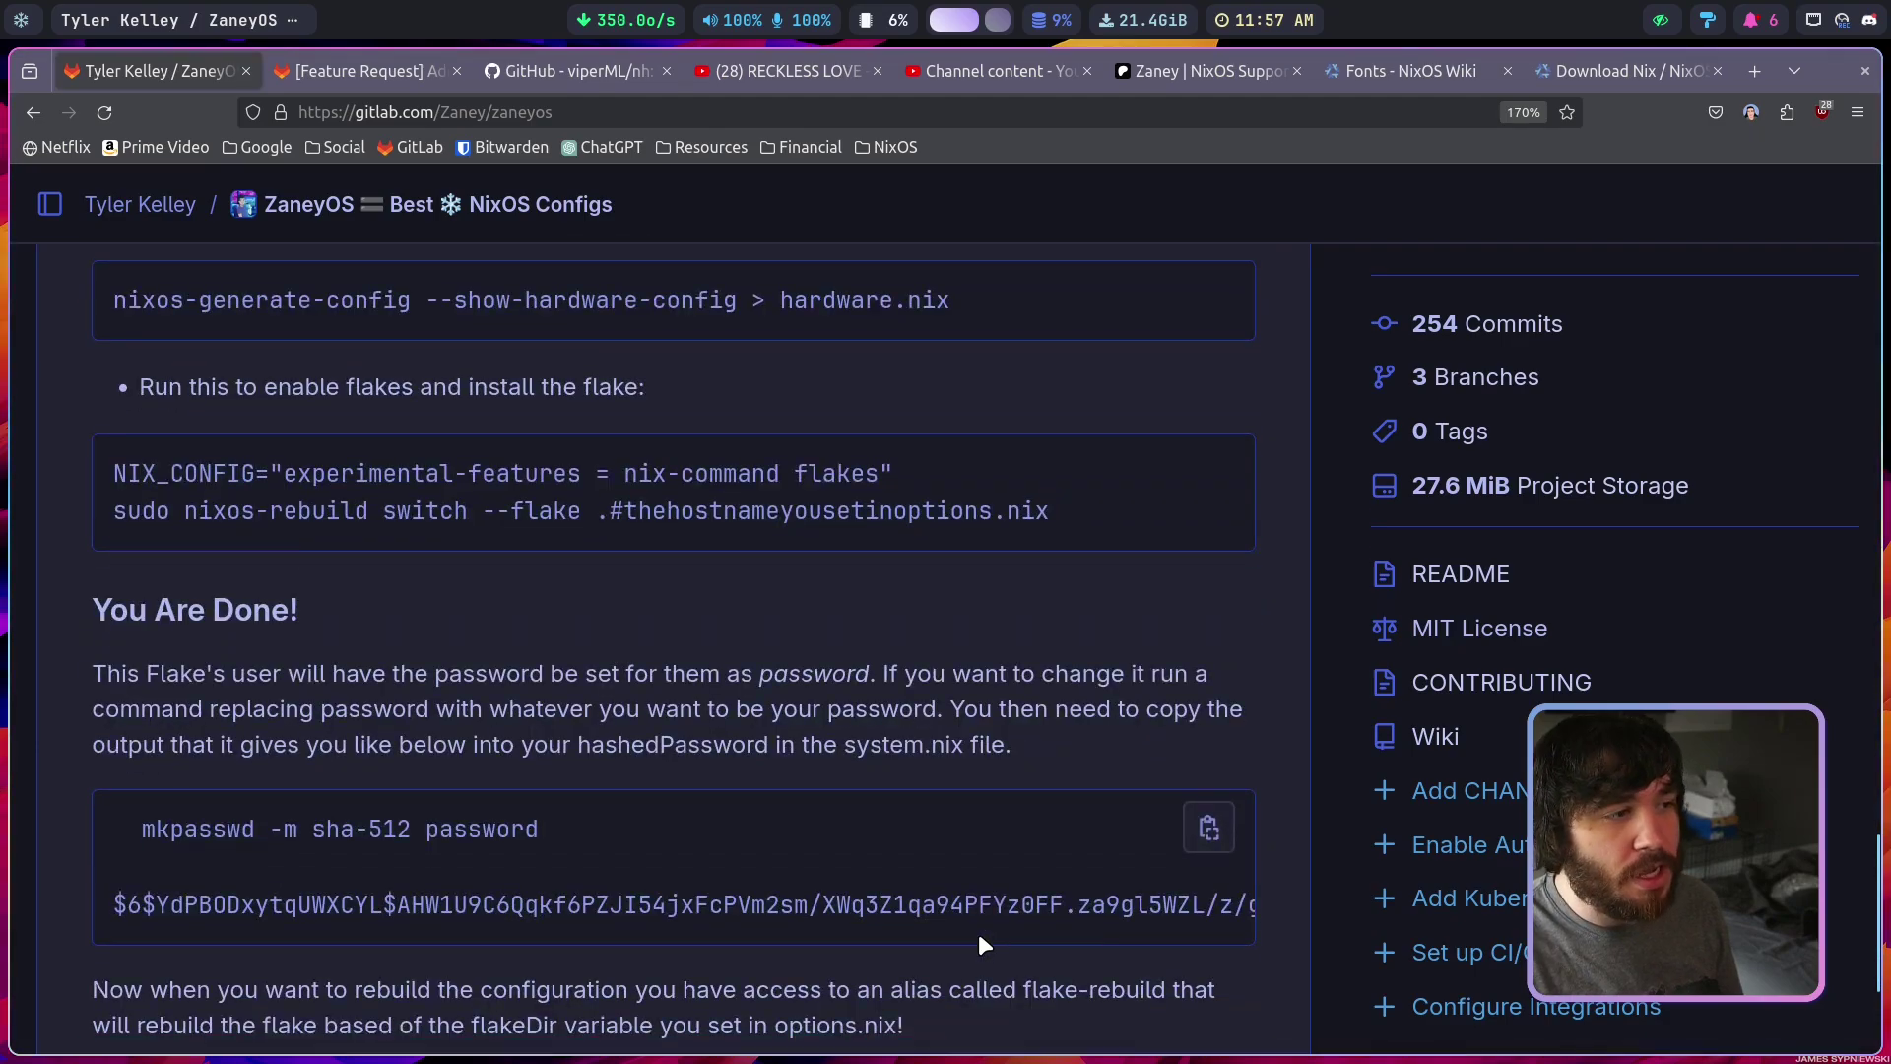
{"action": "scroll", "coordinate": [978, 943], "scroll_direction": "up", "scroll_amount": 18}
{"action": "scroll", "coordinate": [979, 943], "scroll_direction": "down", "scroll_amount": 5}
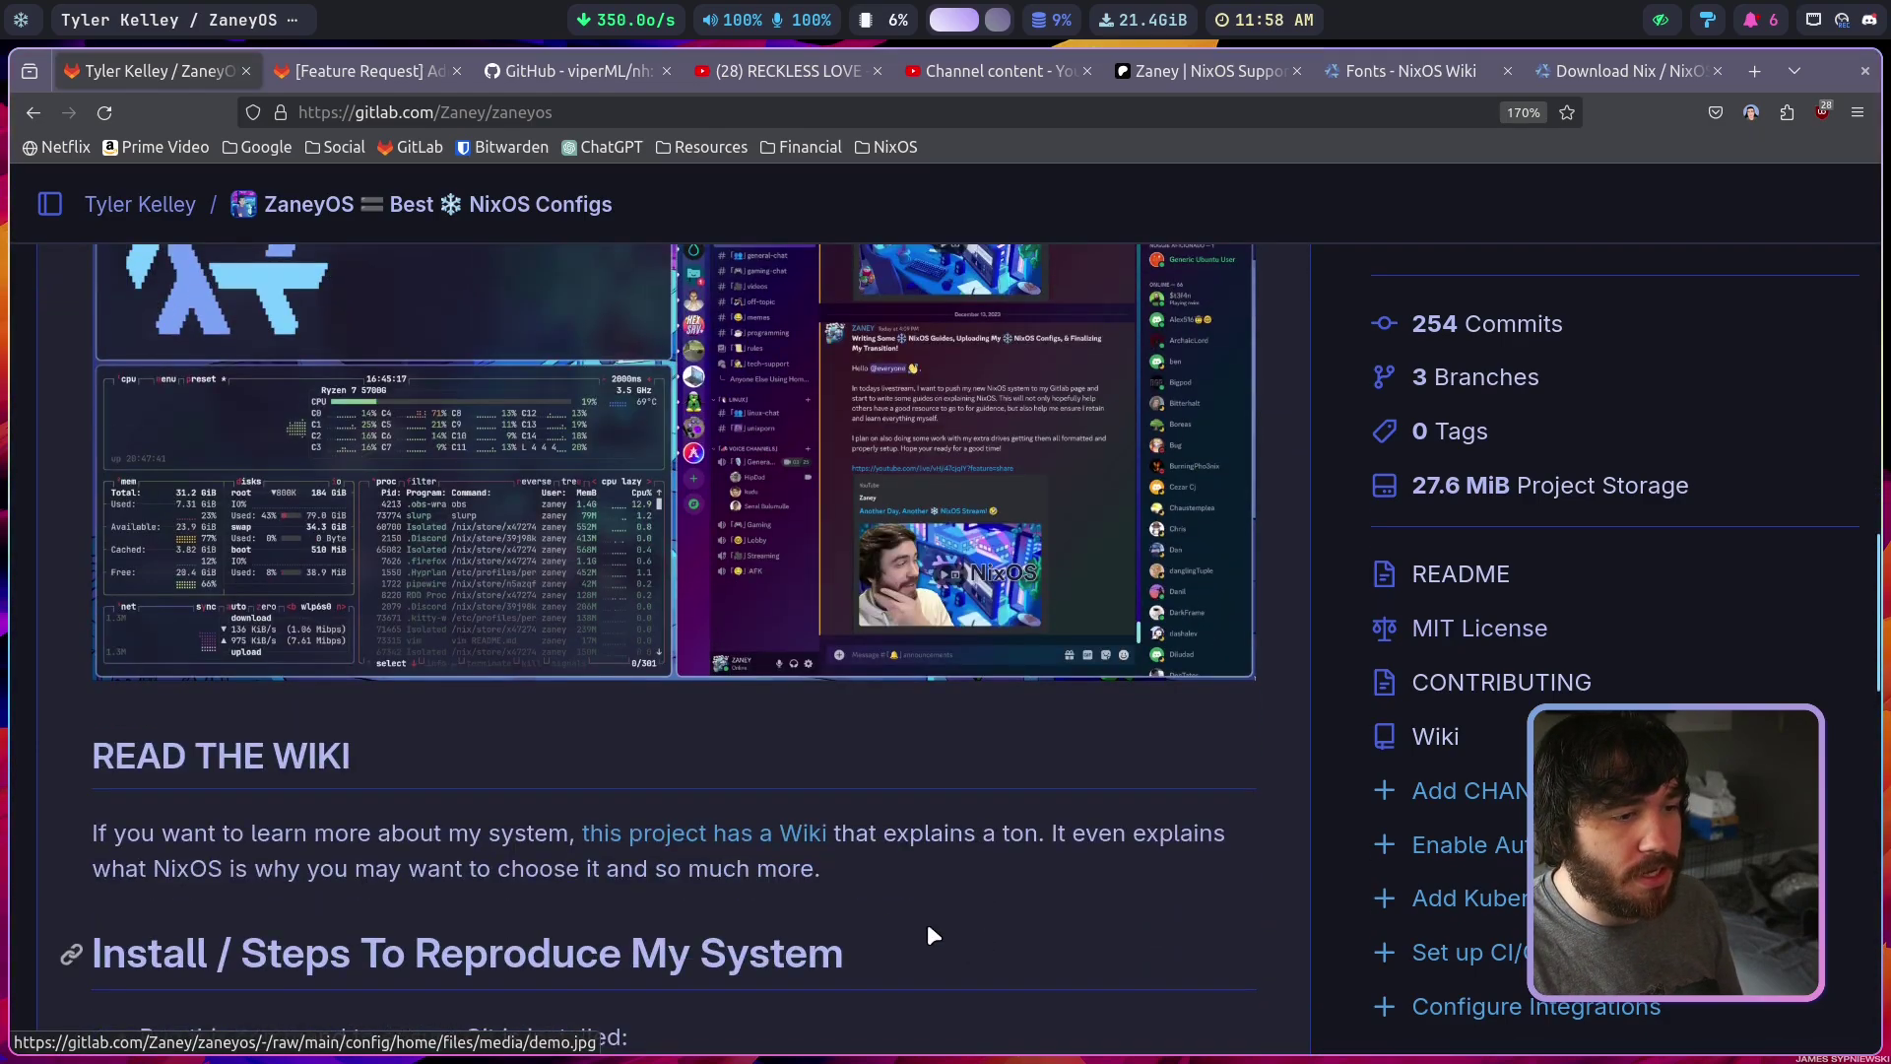
{"action": "left_click", "coordinate": [746, 847]}
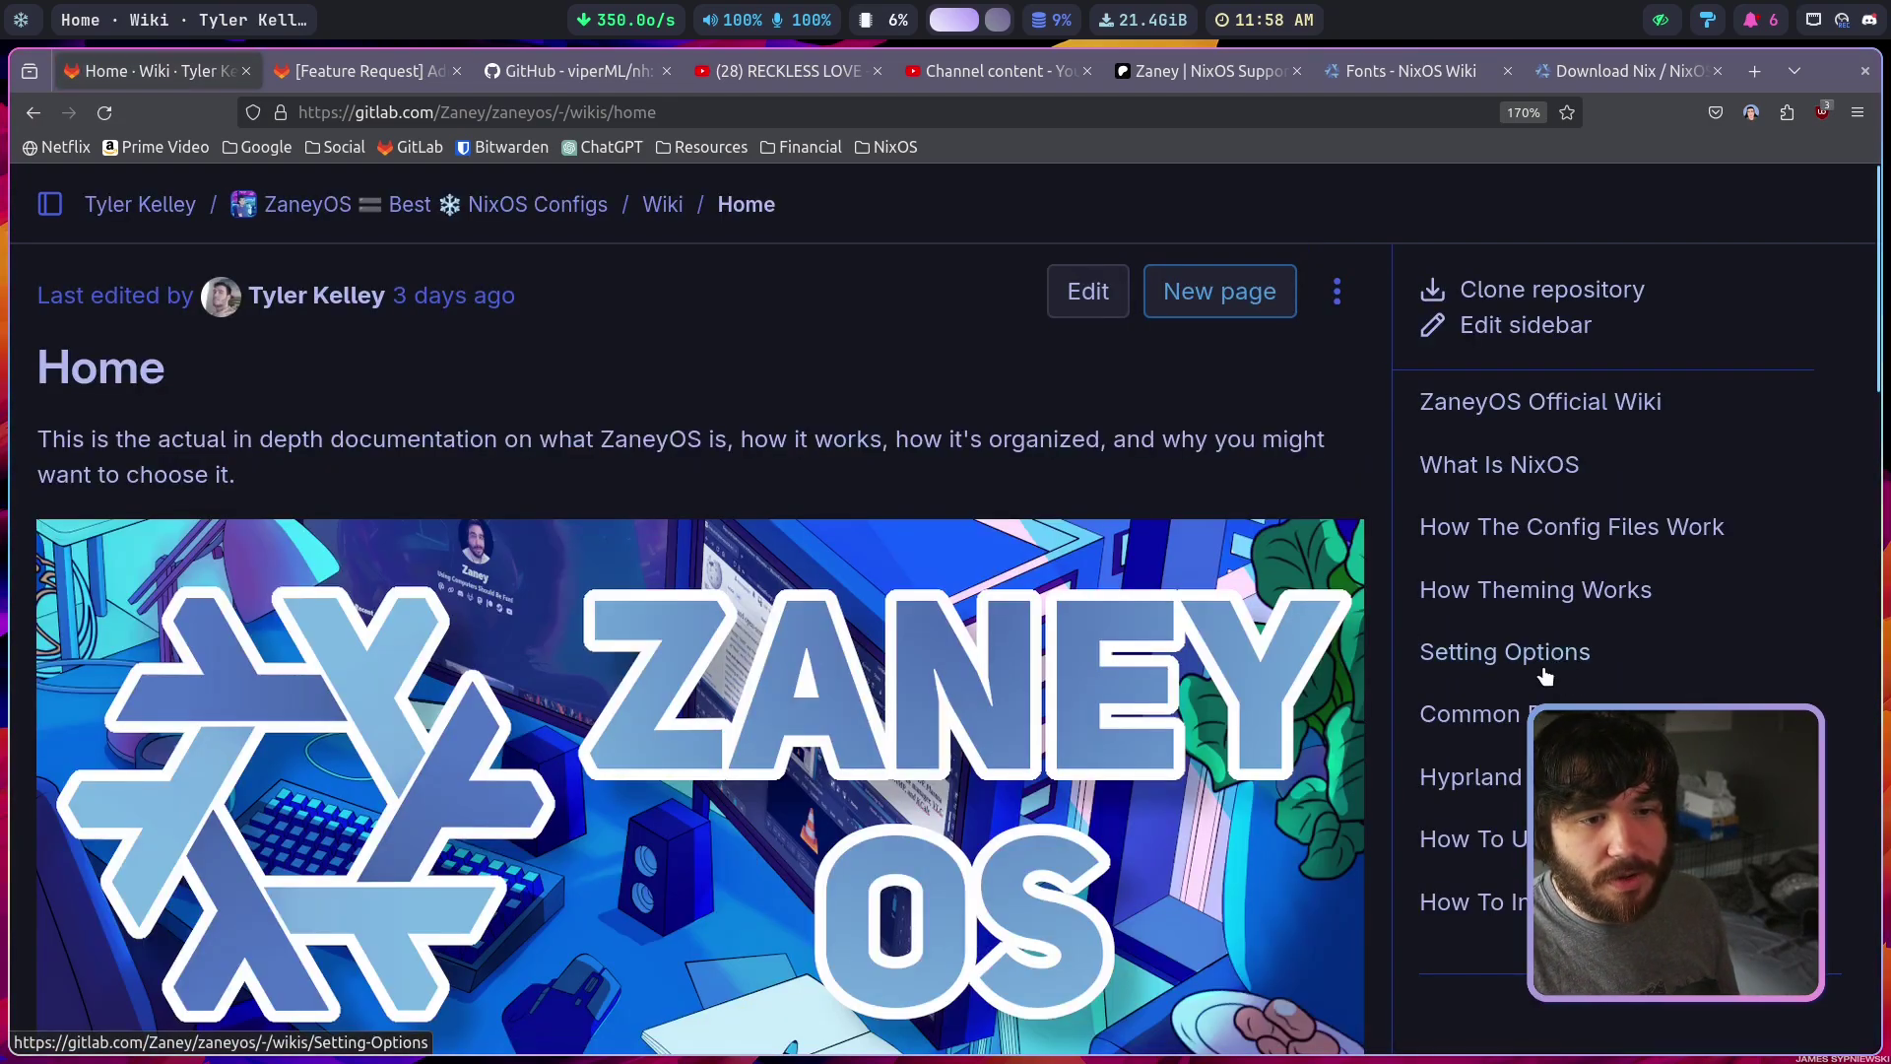
Open the wiki's Setting Options page and browse its options table
{"action": "left_click", "coordinate": [1544, 676]}
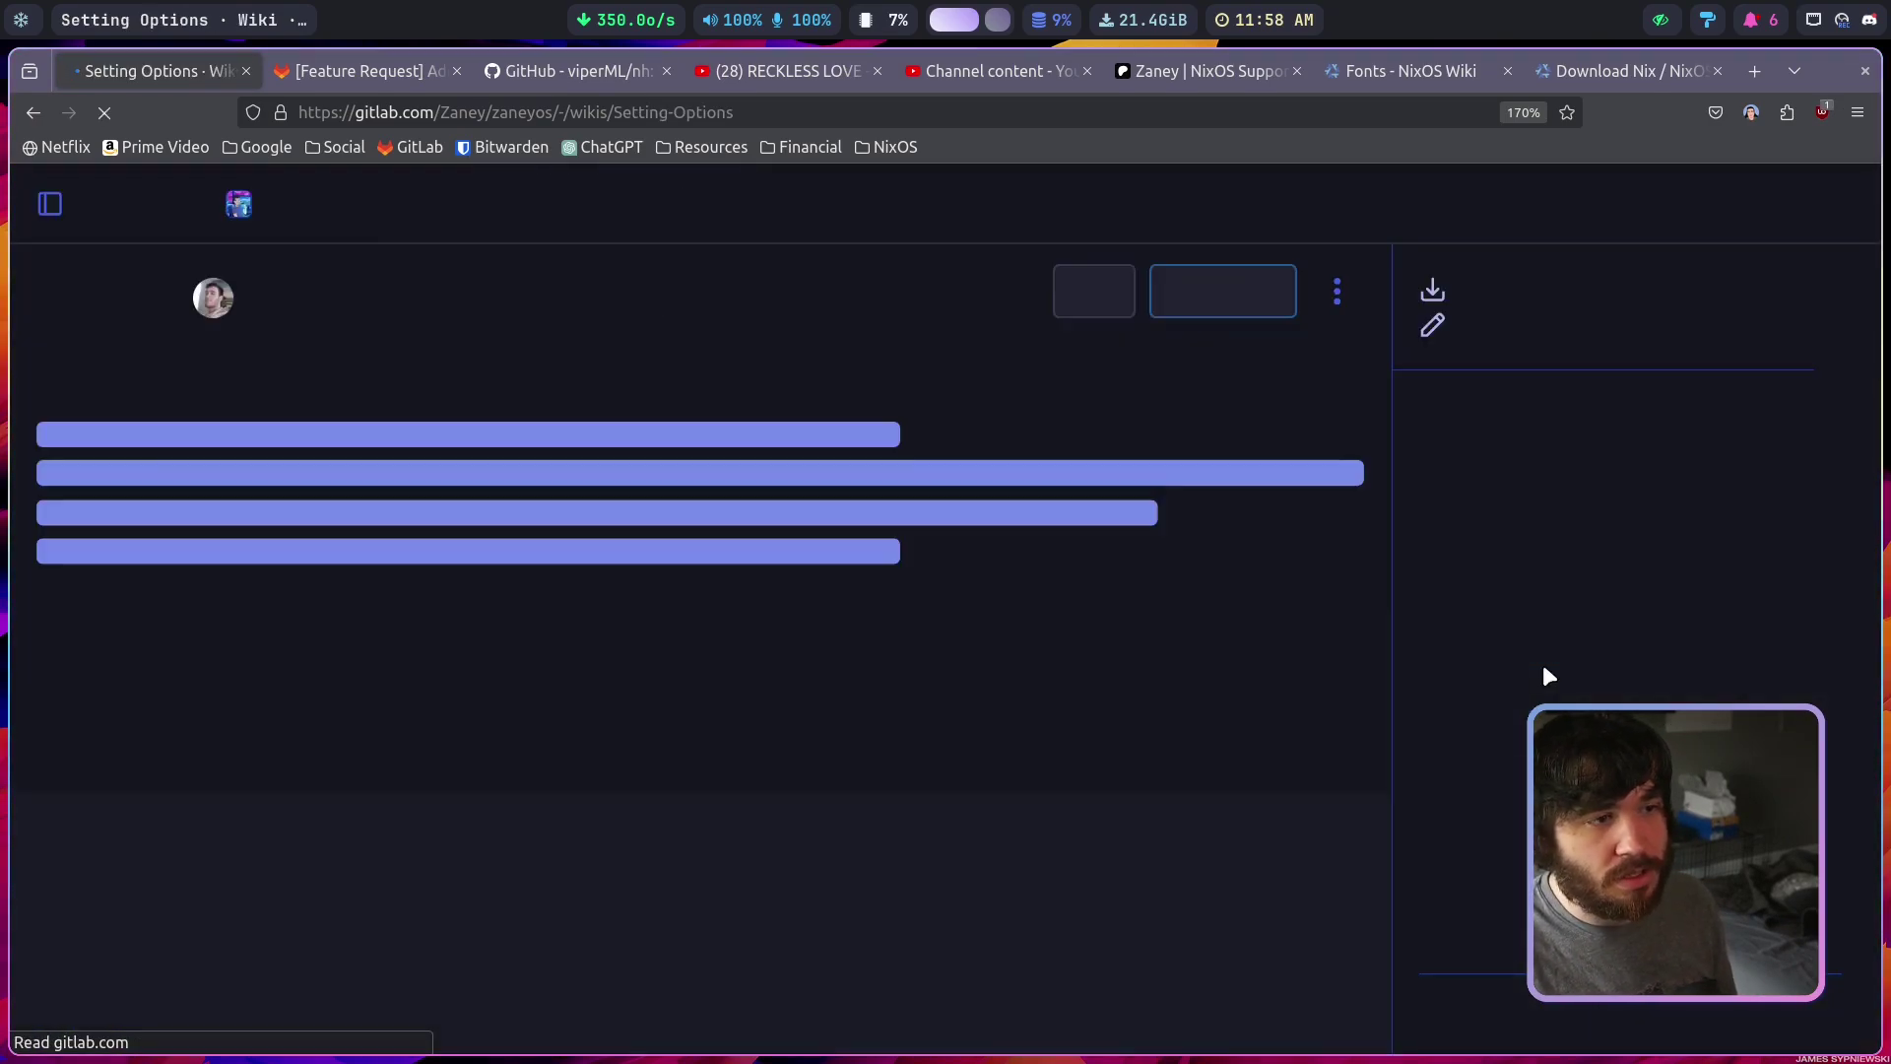
{"action": "scroll", "coordinate": [881, 794], "scroll_direction": "down", "scroll_amount": 10}
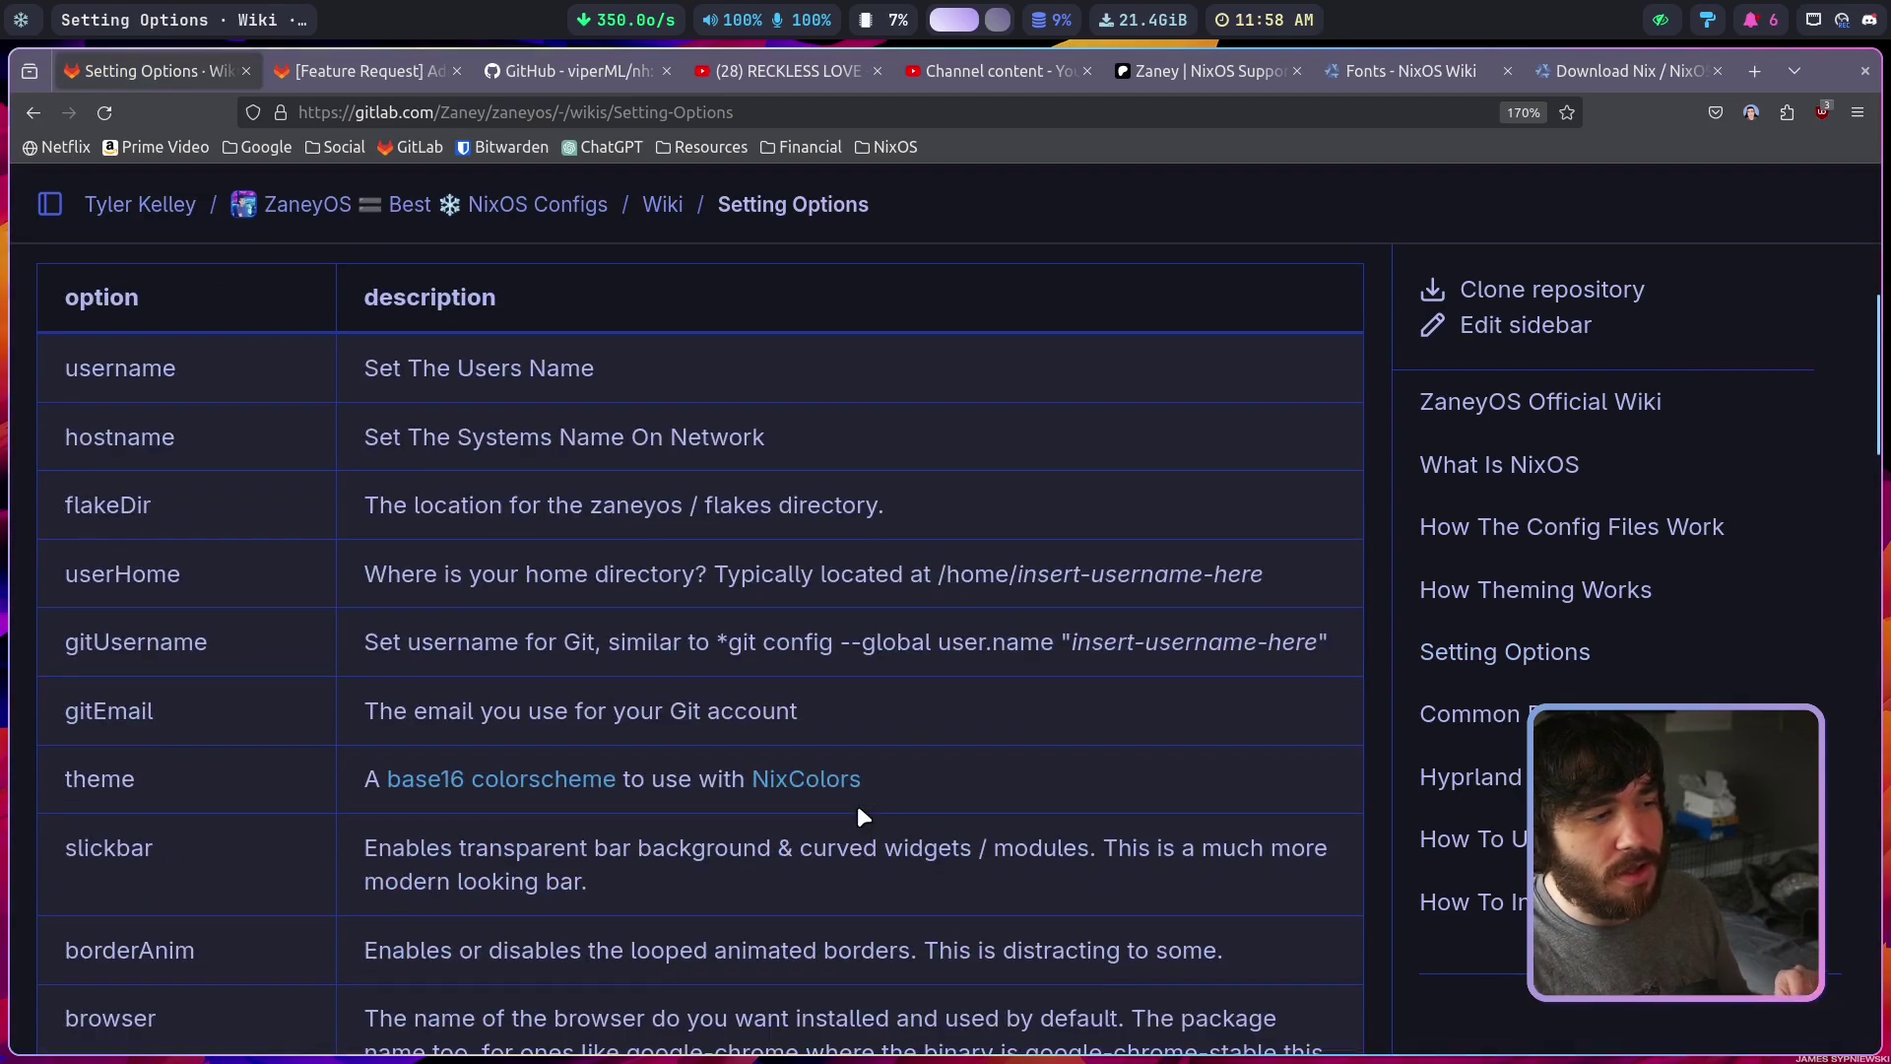
{"action": "scroll", "coordinate": [853, 820], "scroll_direction": "down", "scroll_amount": 15}
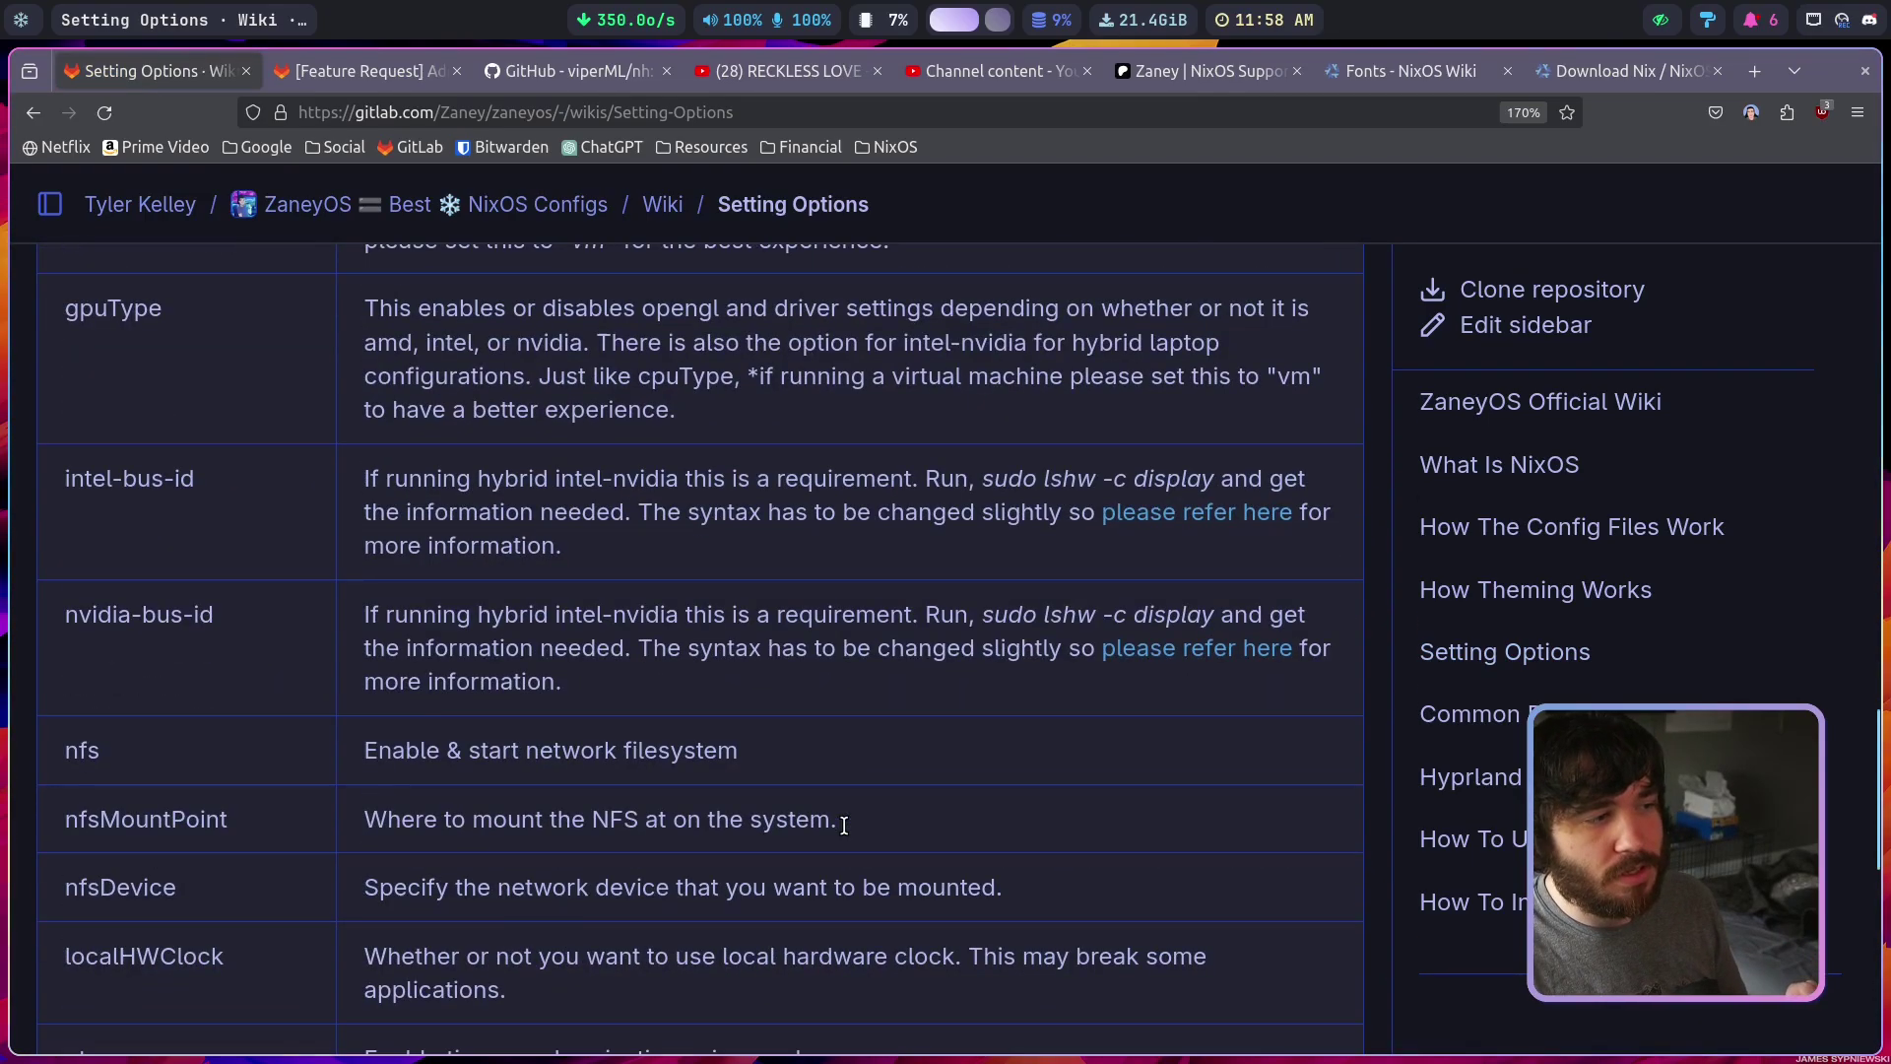
{"action": "scroll", "coordinate": [844, 823], "scroll_direction": "down", "scroll_amount": 3}
{"action": "scroll", "coordinate": [843, 823], "scroll_direction": "up", "scroll_amount": 10}
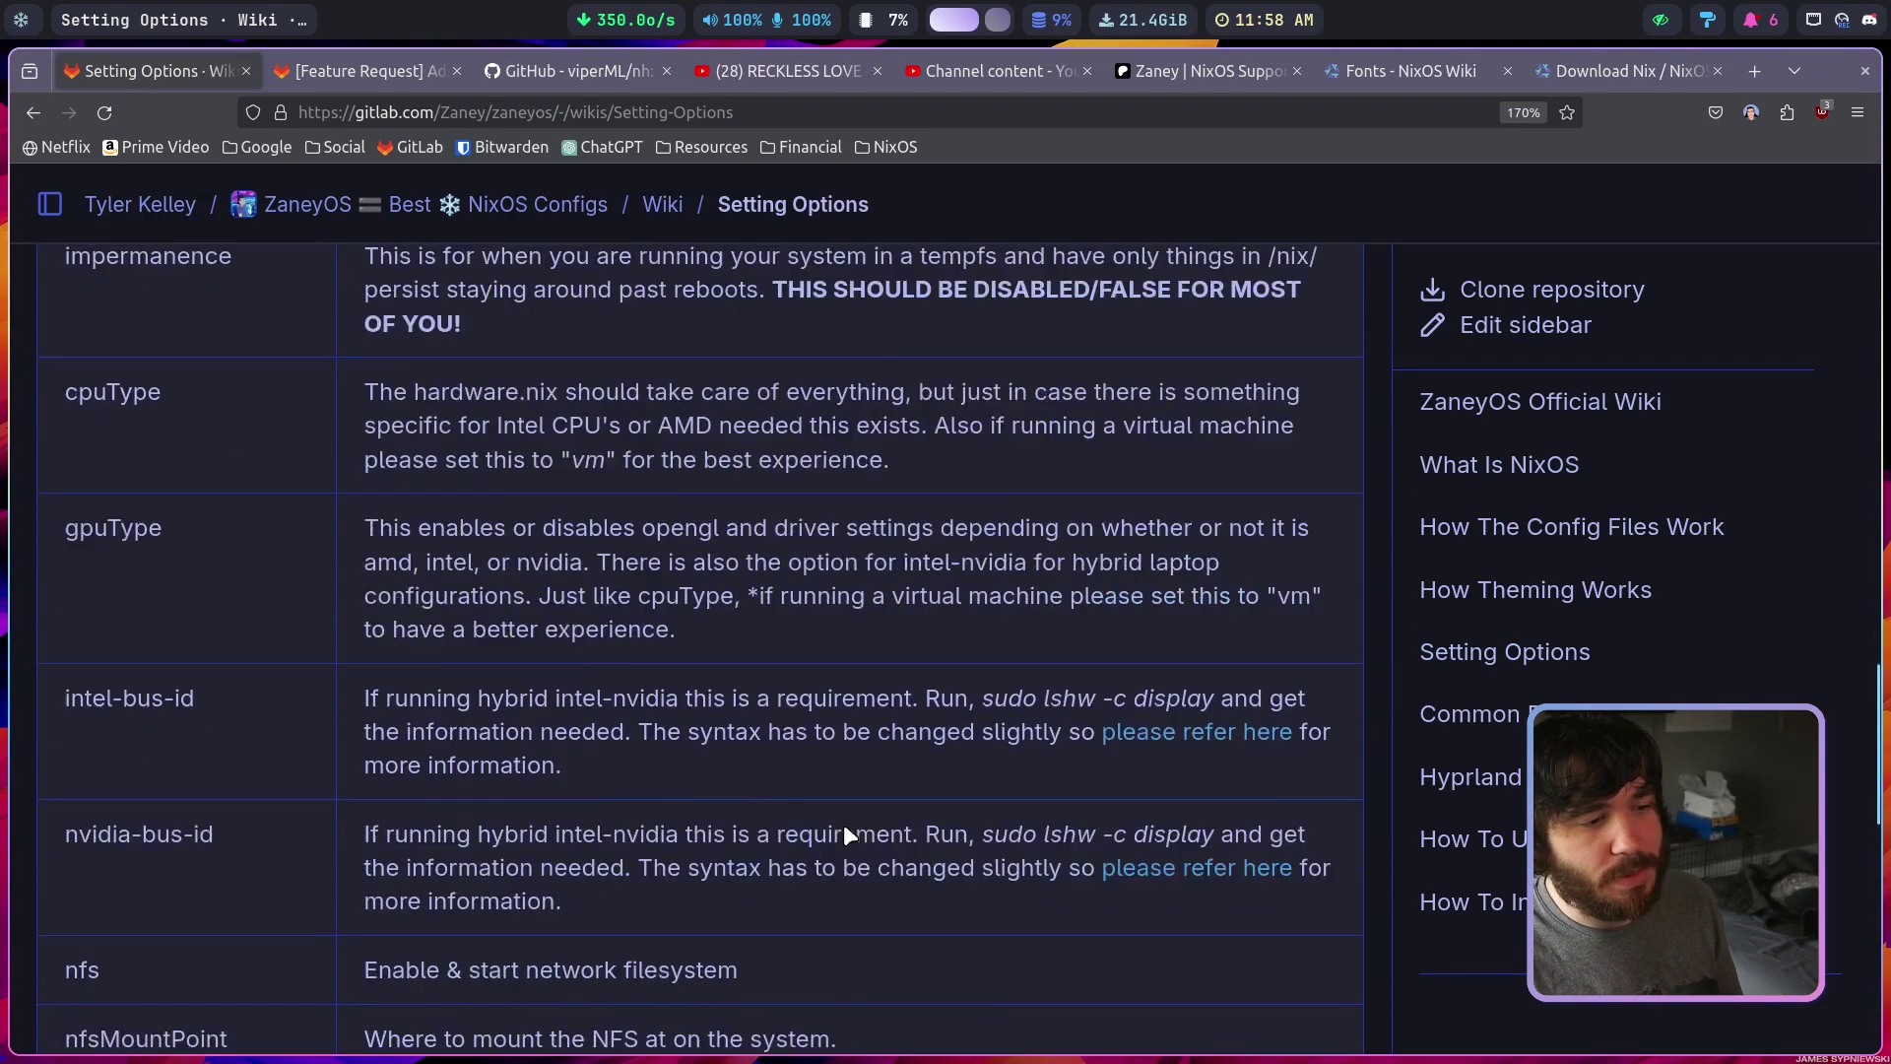
{"action": "scroll", "coordinate": [843, 824], "scroll_direction": "up", "scroll_amount": 8}
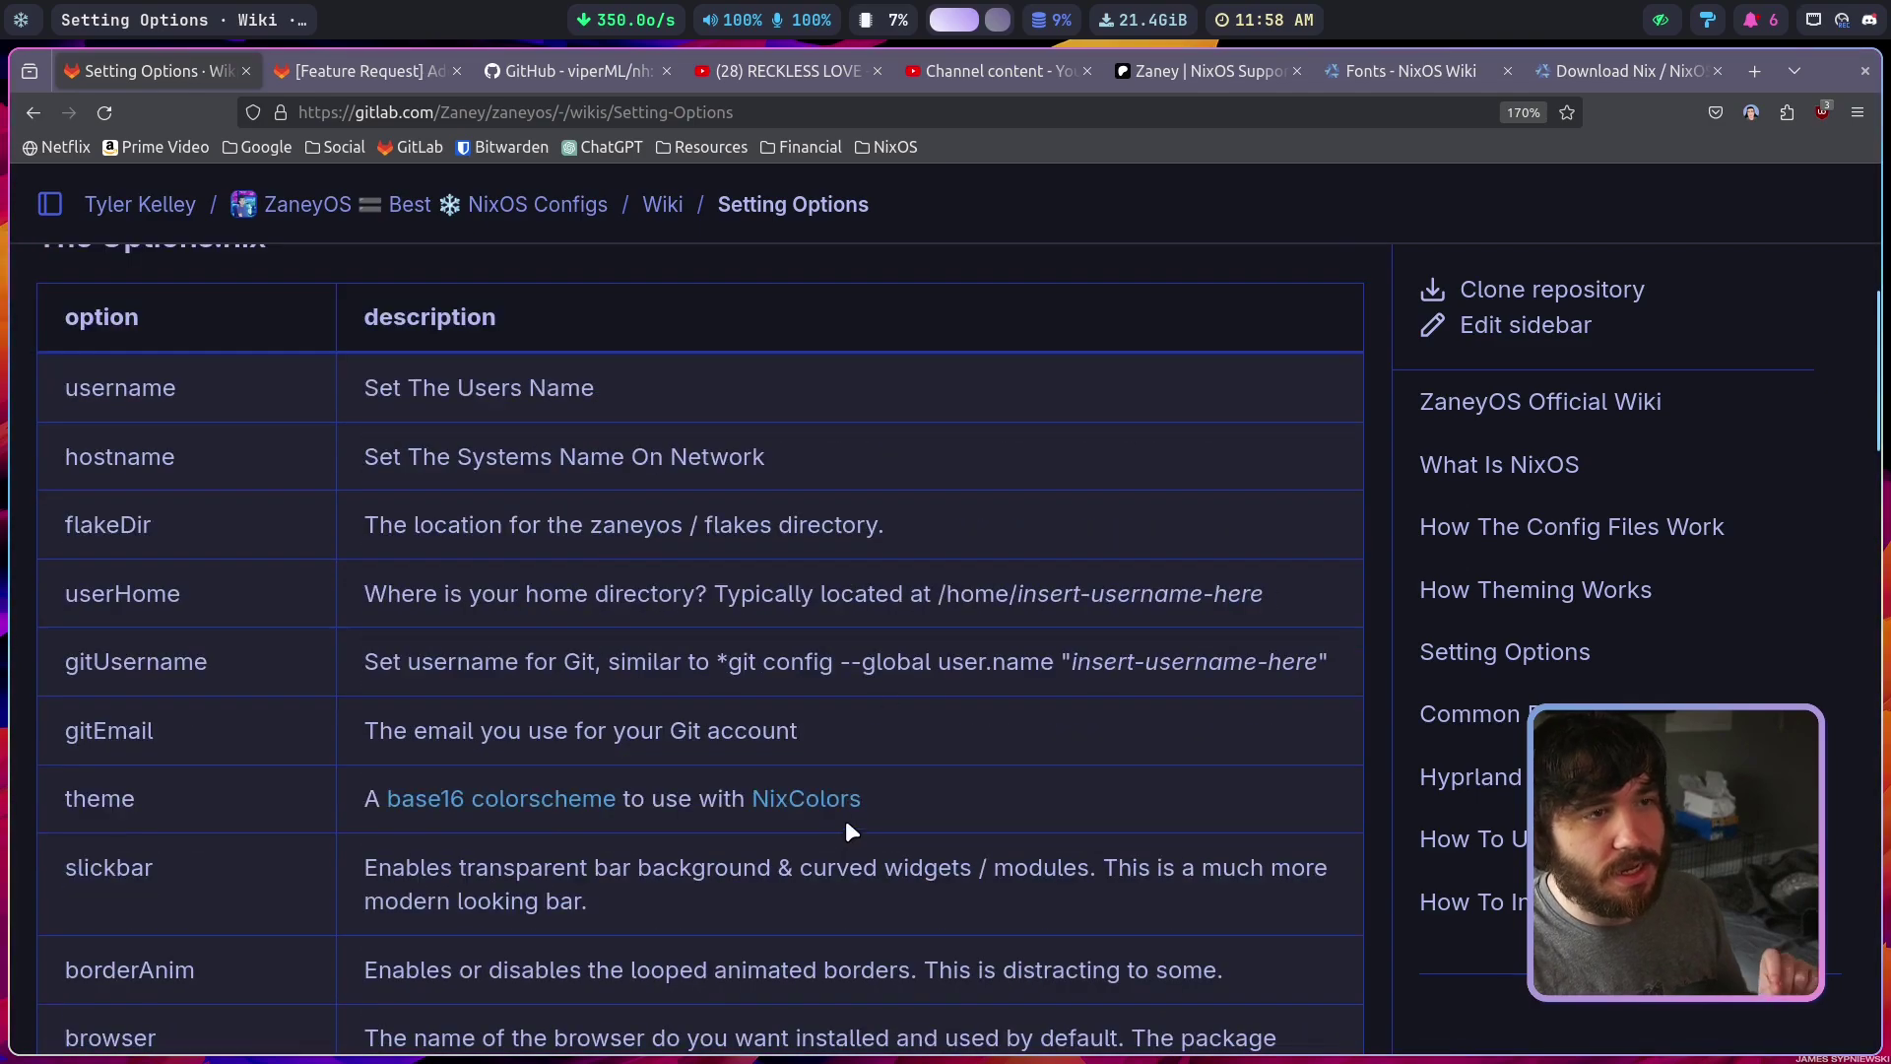
Back in Neovim, highlight the username, hostname and waybarStyle 'default' values in options.nix
{"action": "left_click", "coordinate": [993, 24]}
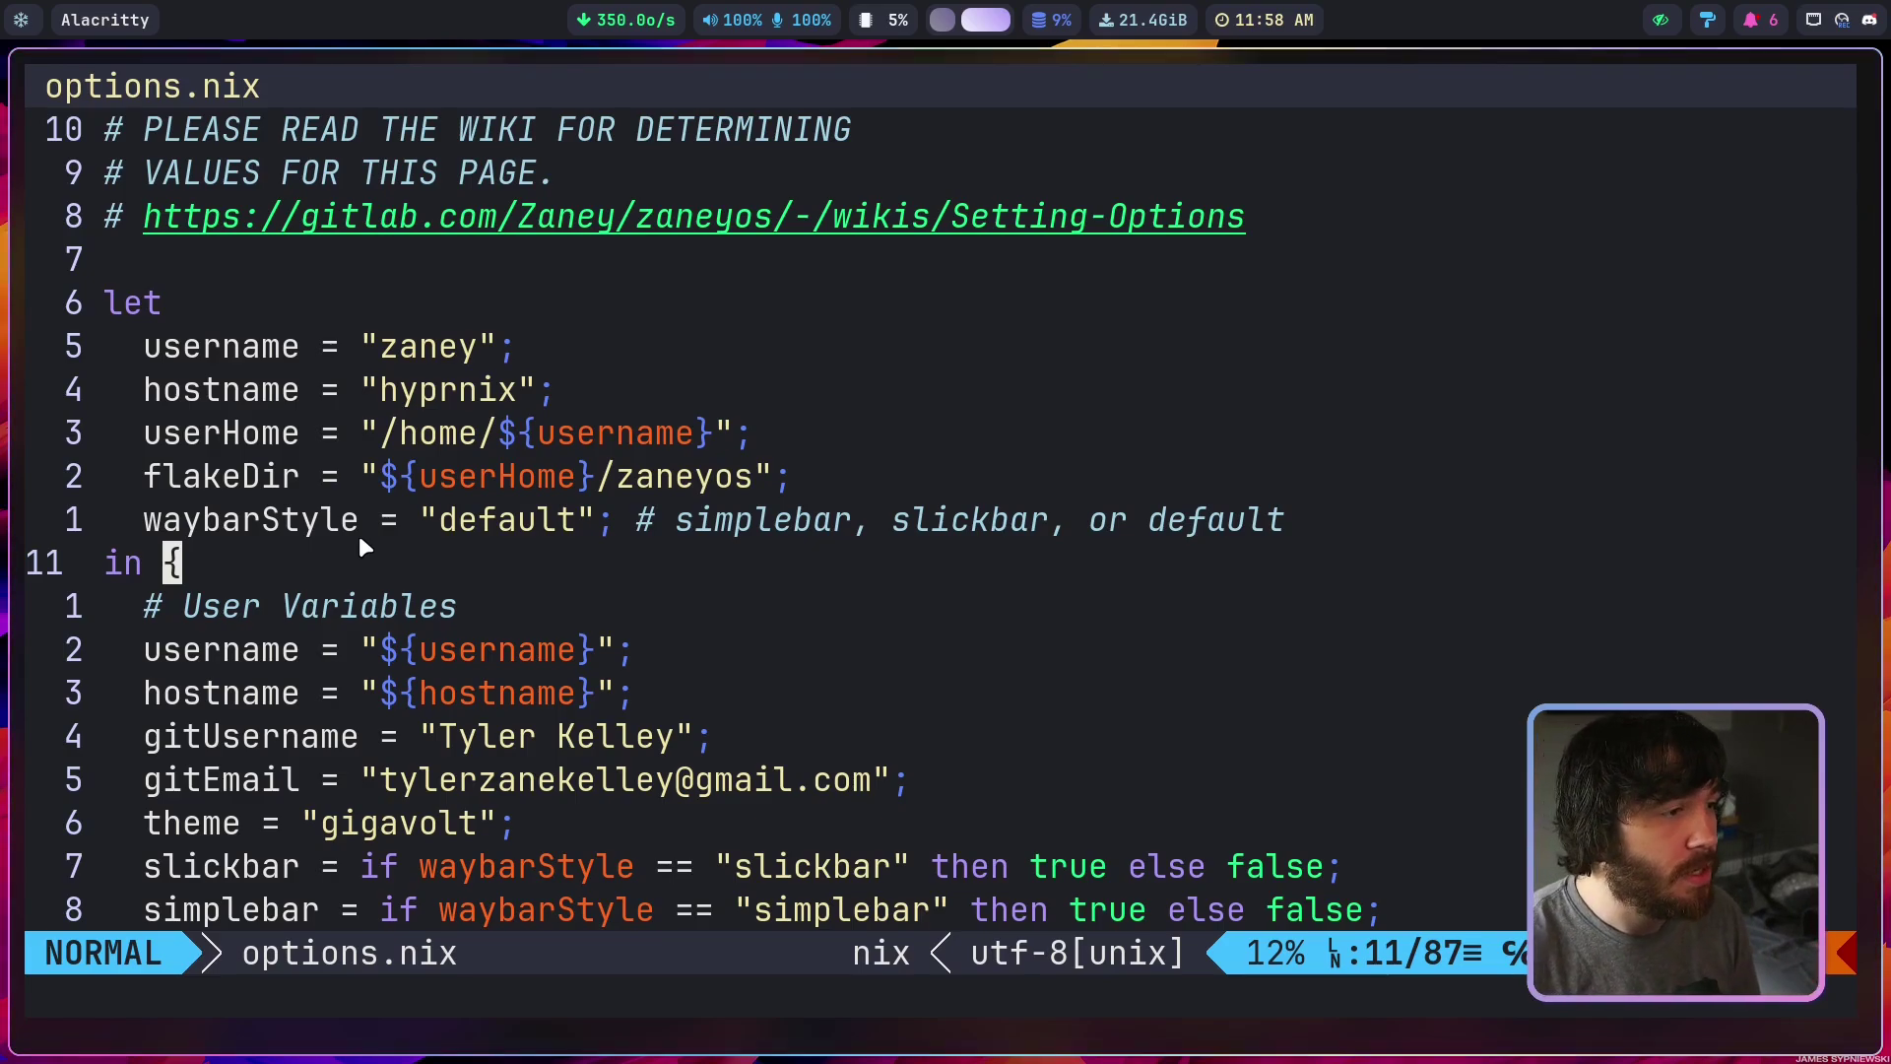
{"action": "left_click_drag", "start_coordinate": [382, 343], "coordinate": [506, 392]}
{"action": "key", "text": "Escape"}
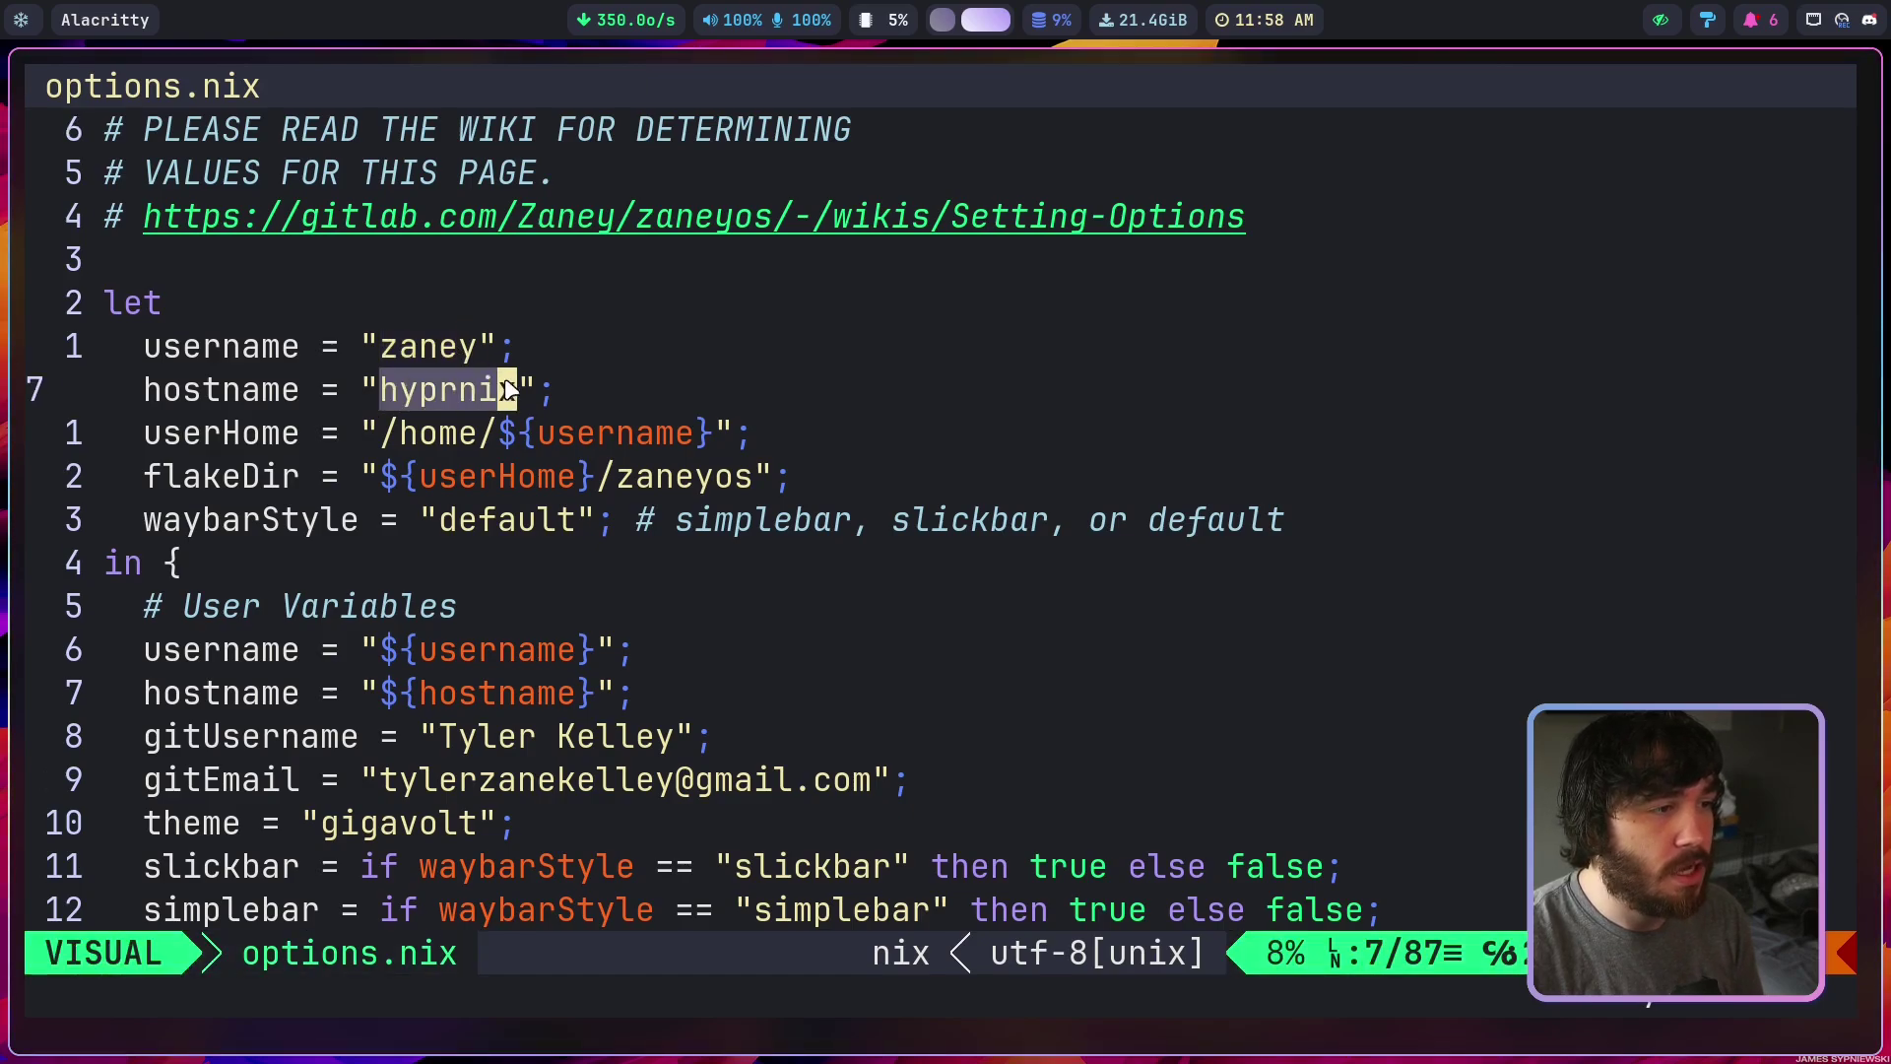
{"action": "key", "text": "Escape"}
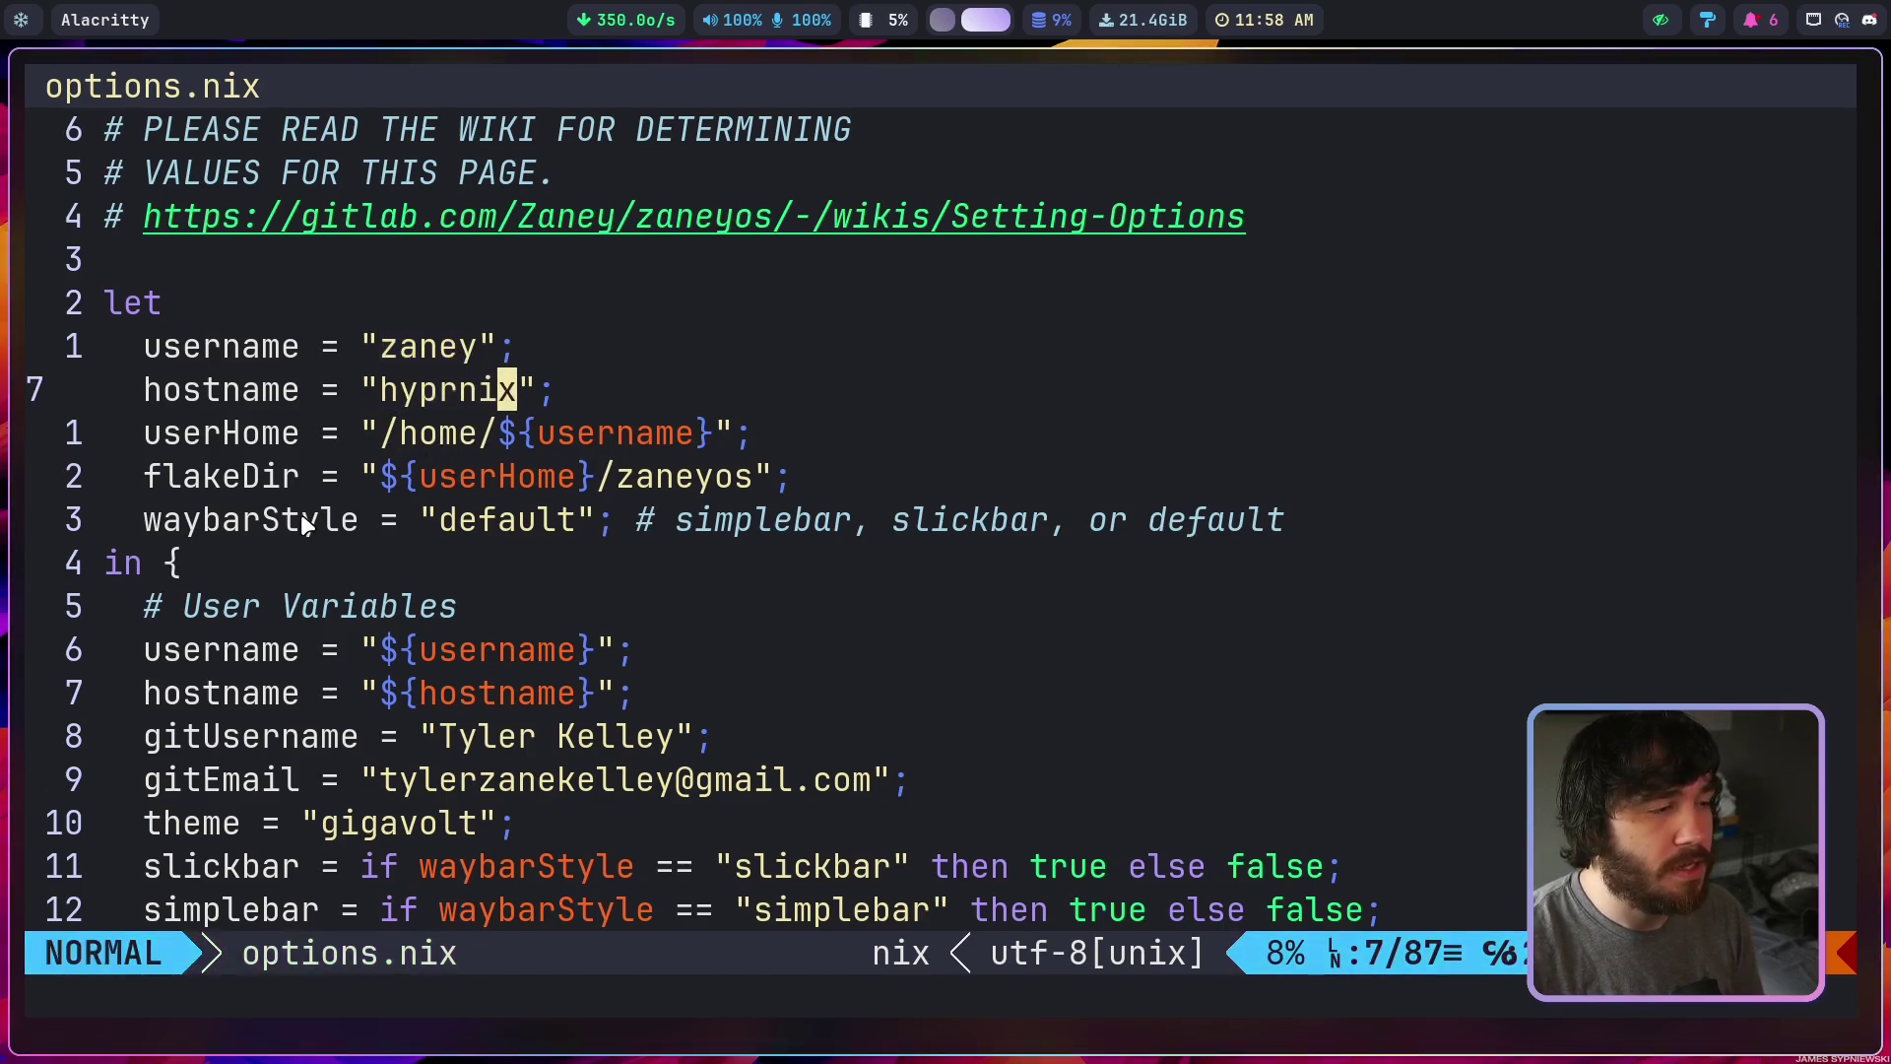
{"action": "left_click", "coordinate": [456, 523]}
{"action": "left_click_drag", "start_coordinate": [458, 524], "coordinate": [574, 523]}
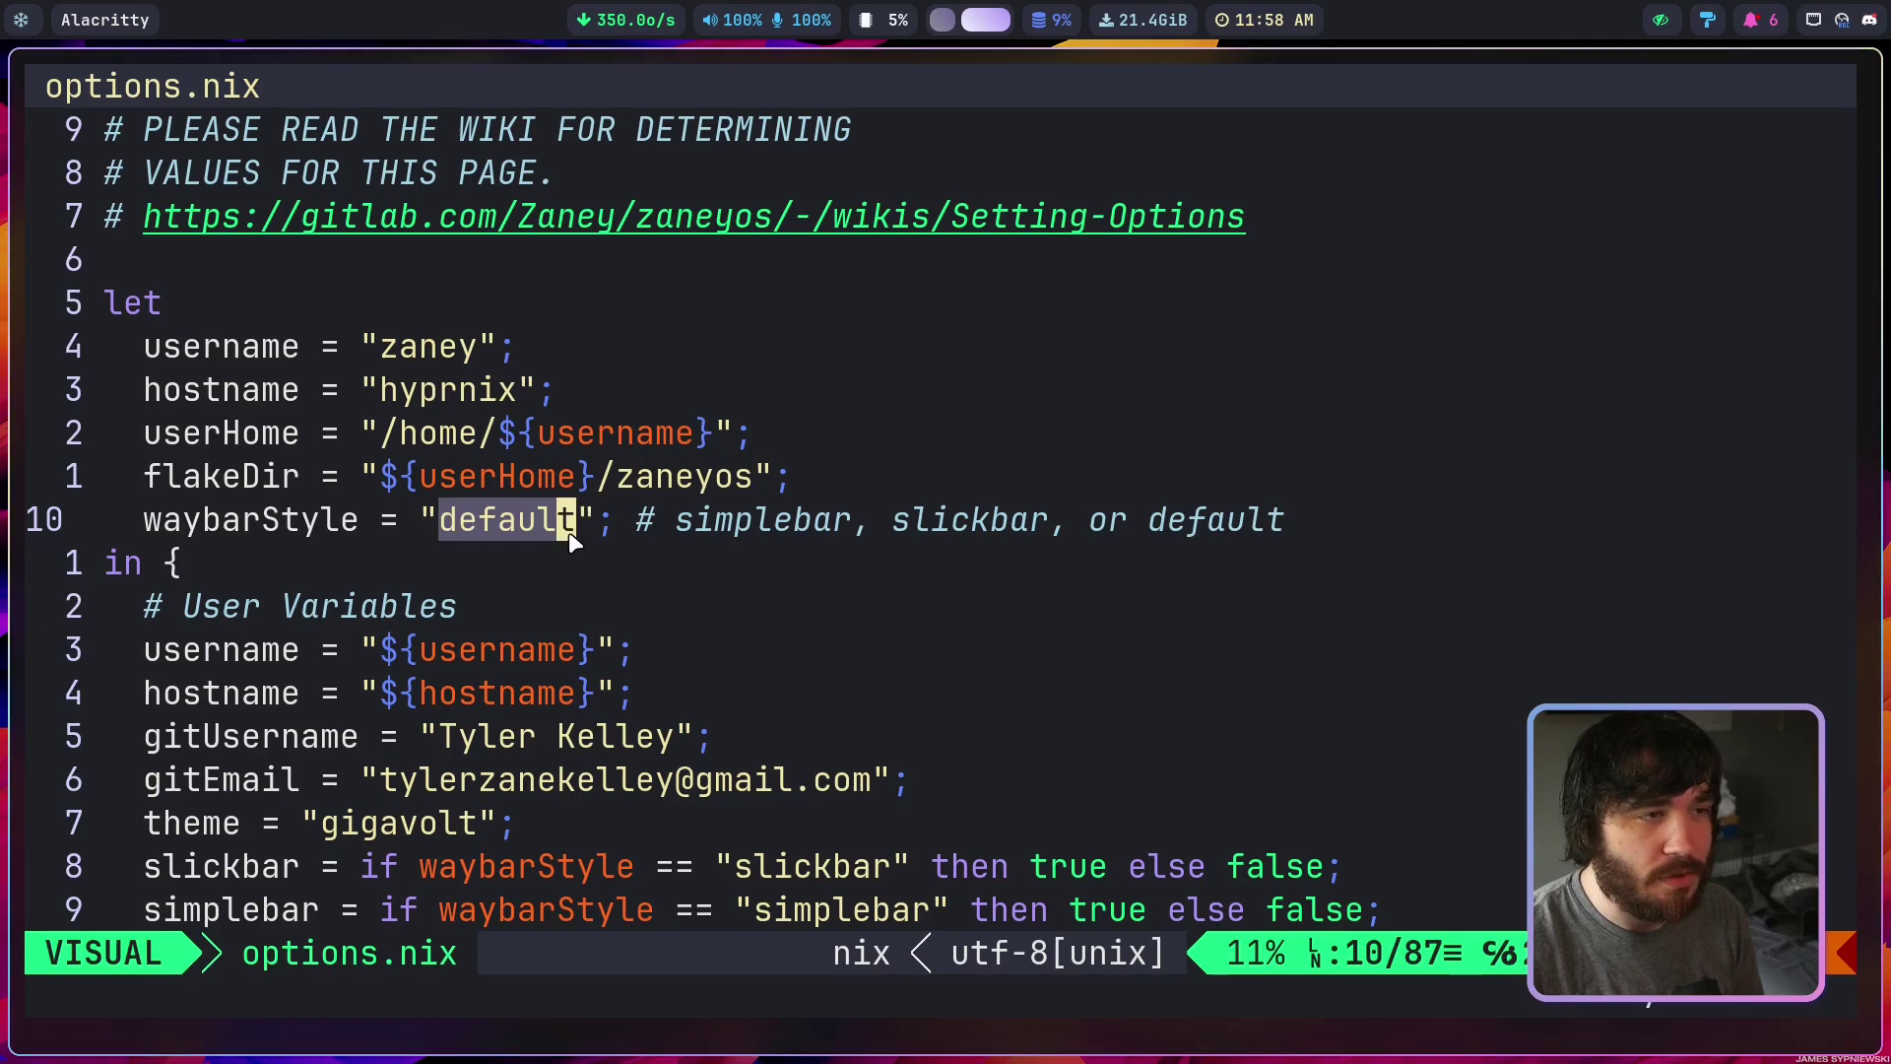
{"action": "key", "text": "Escape"}
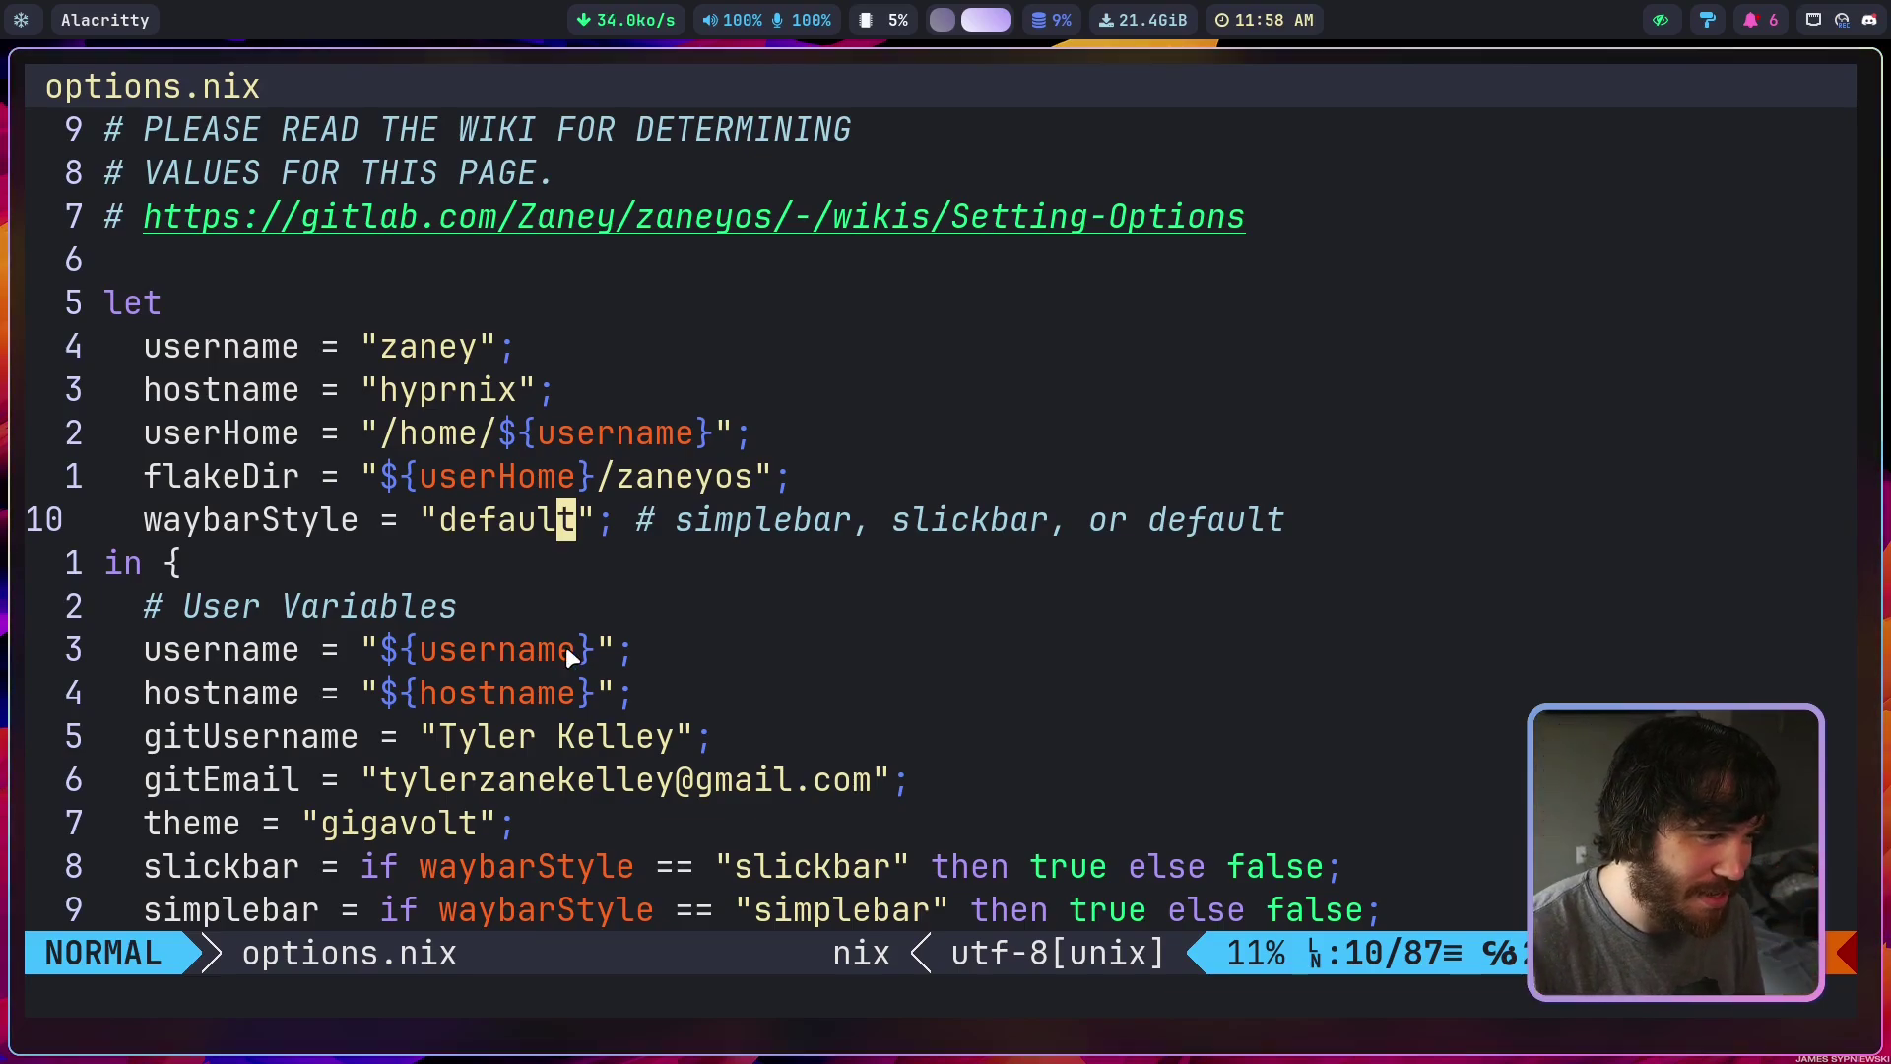
{"action": "scroll", "coordinate": [545, 690], "scroll_direction": "down", "scroll_amount": 2}
{"action": "scroll", "coordinate": [541, 690], "scroll_direction": "down", "scroll_amount": 1}
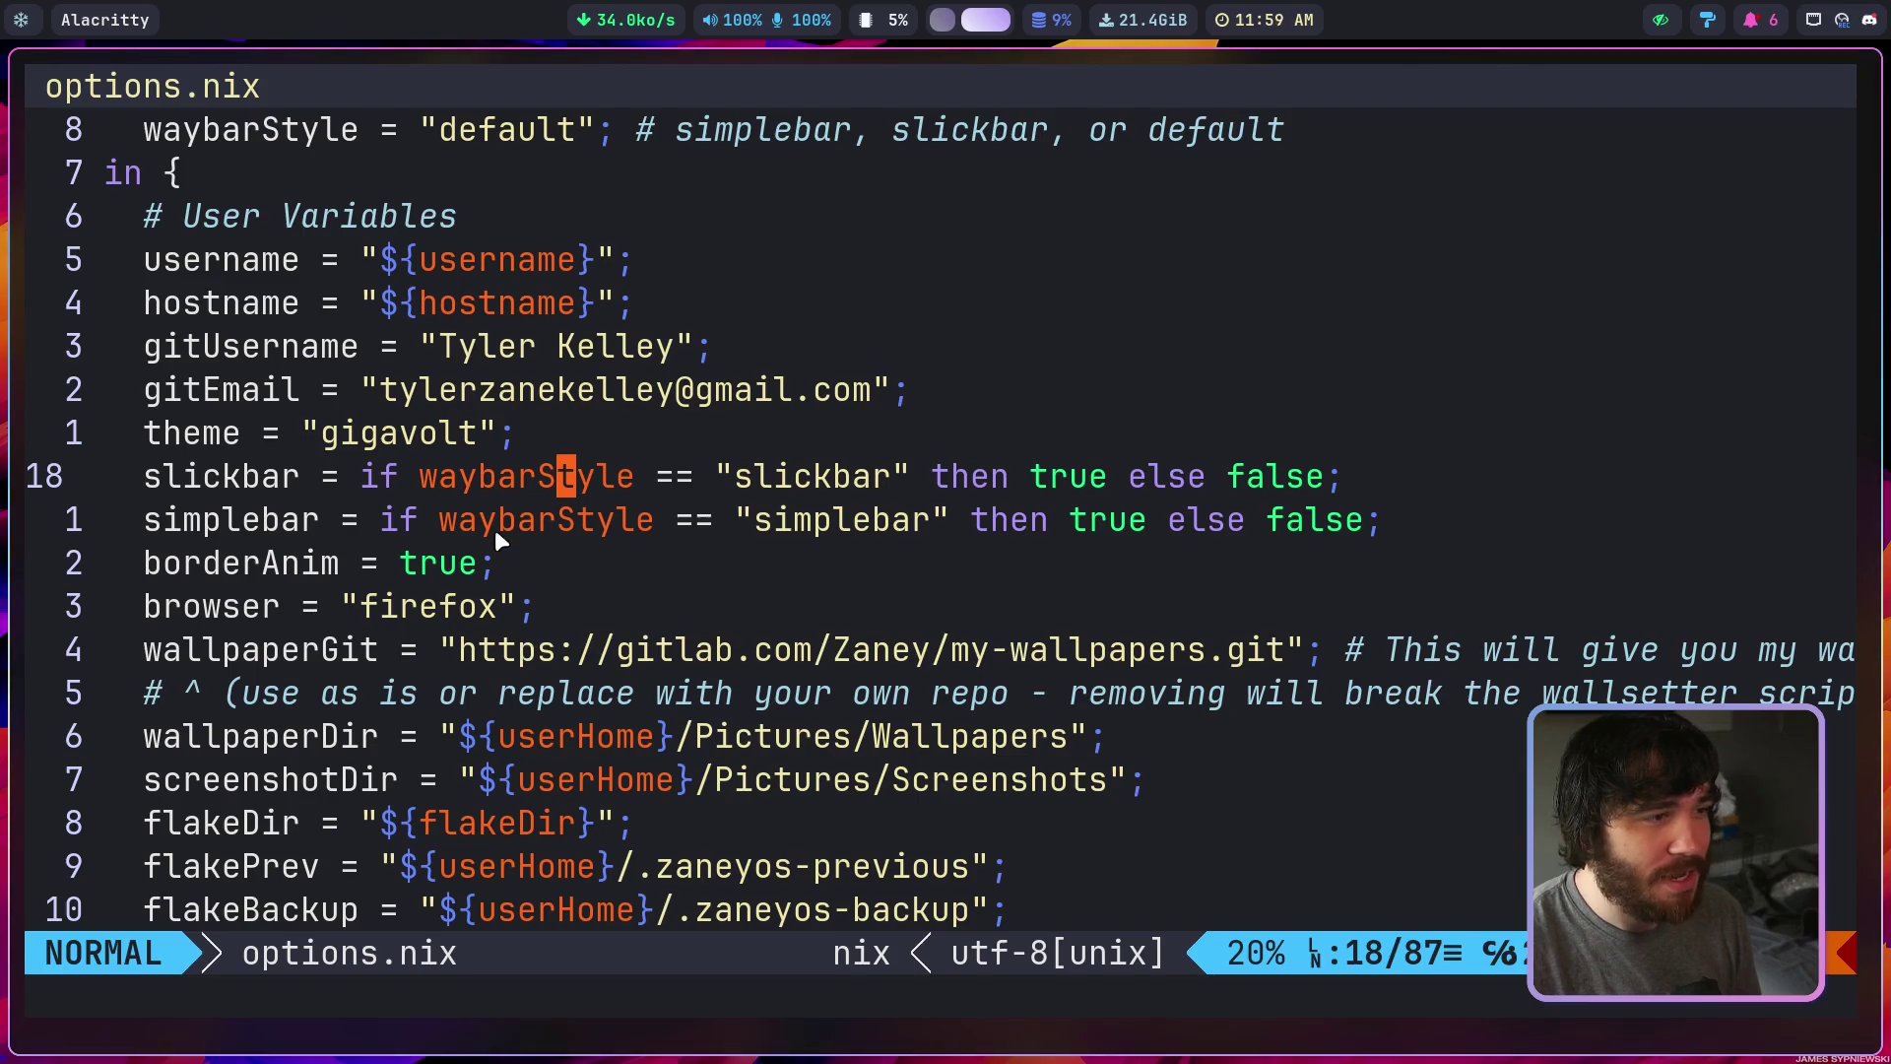
{"action": "scroll", "coordinate": [571, 454], "scroll_direction": "up", "scroll_amount": 1}
{"action": "key", "text": "j"}
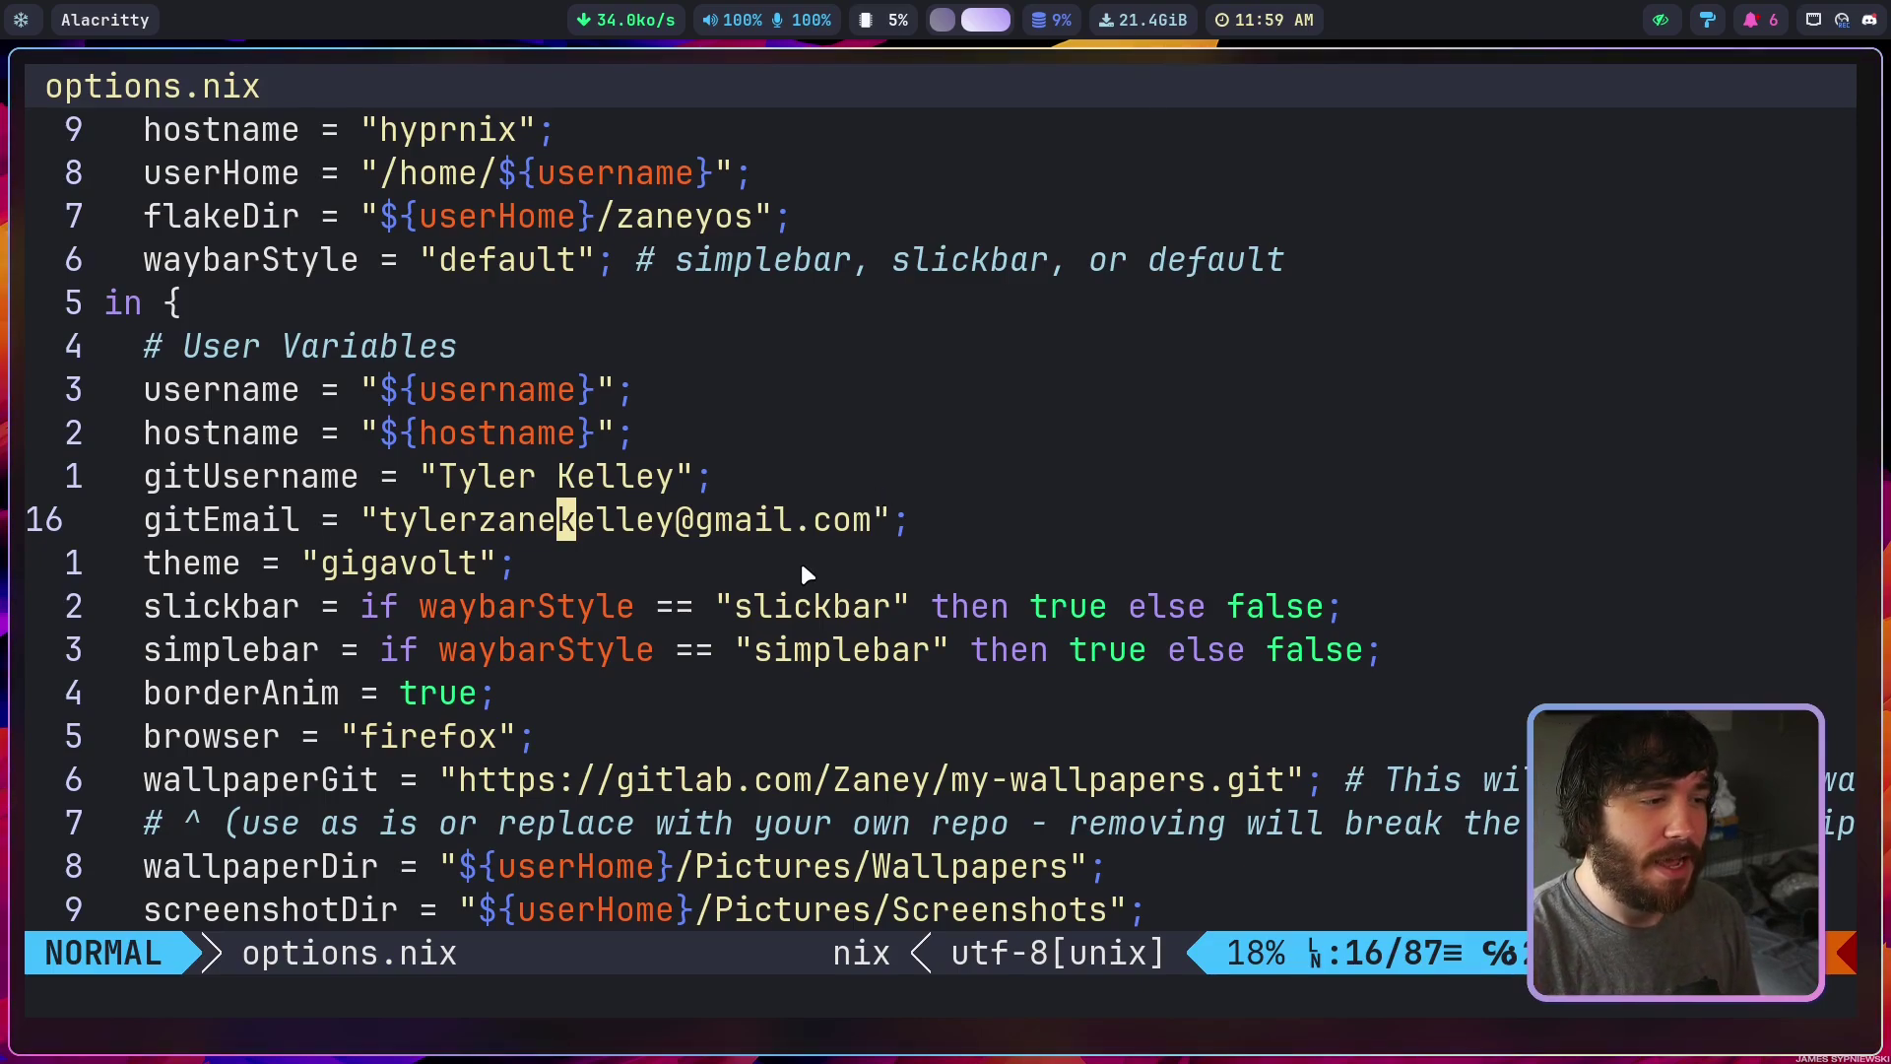
{"action": "scroll", "coordinate": [627, 665], "scroll_direction": "down", "scroll_amount": 1}
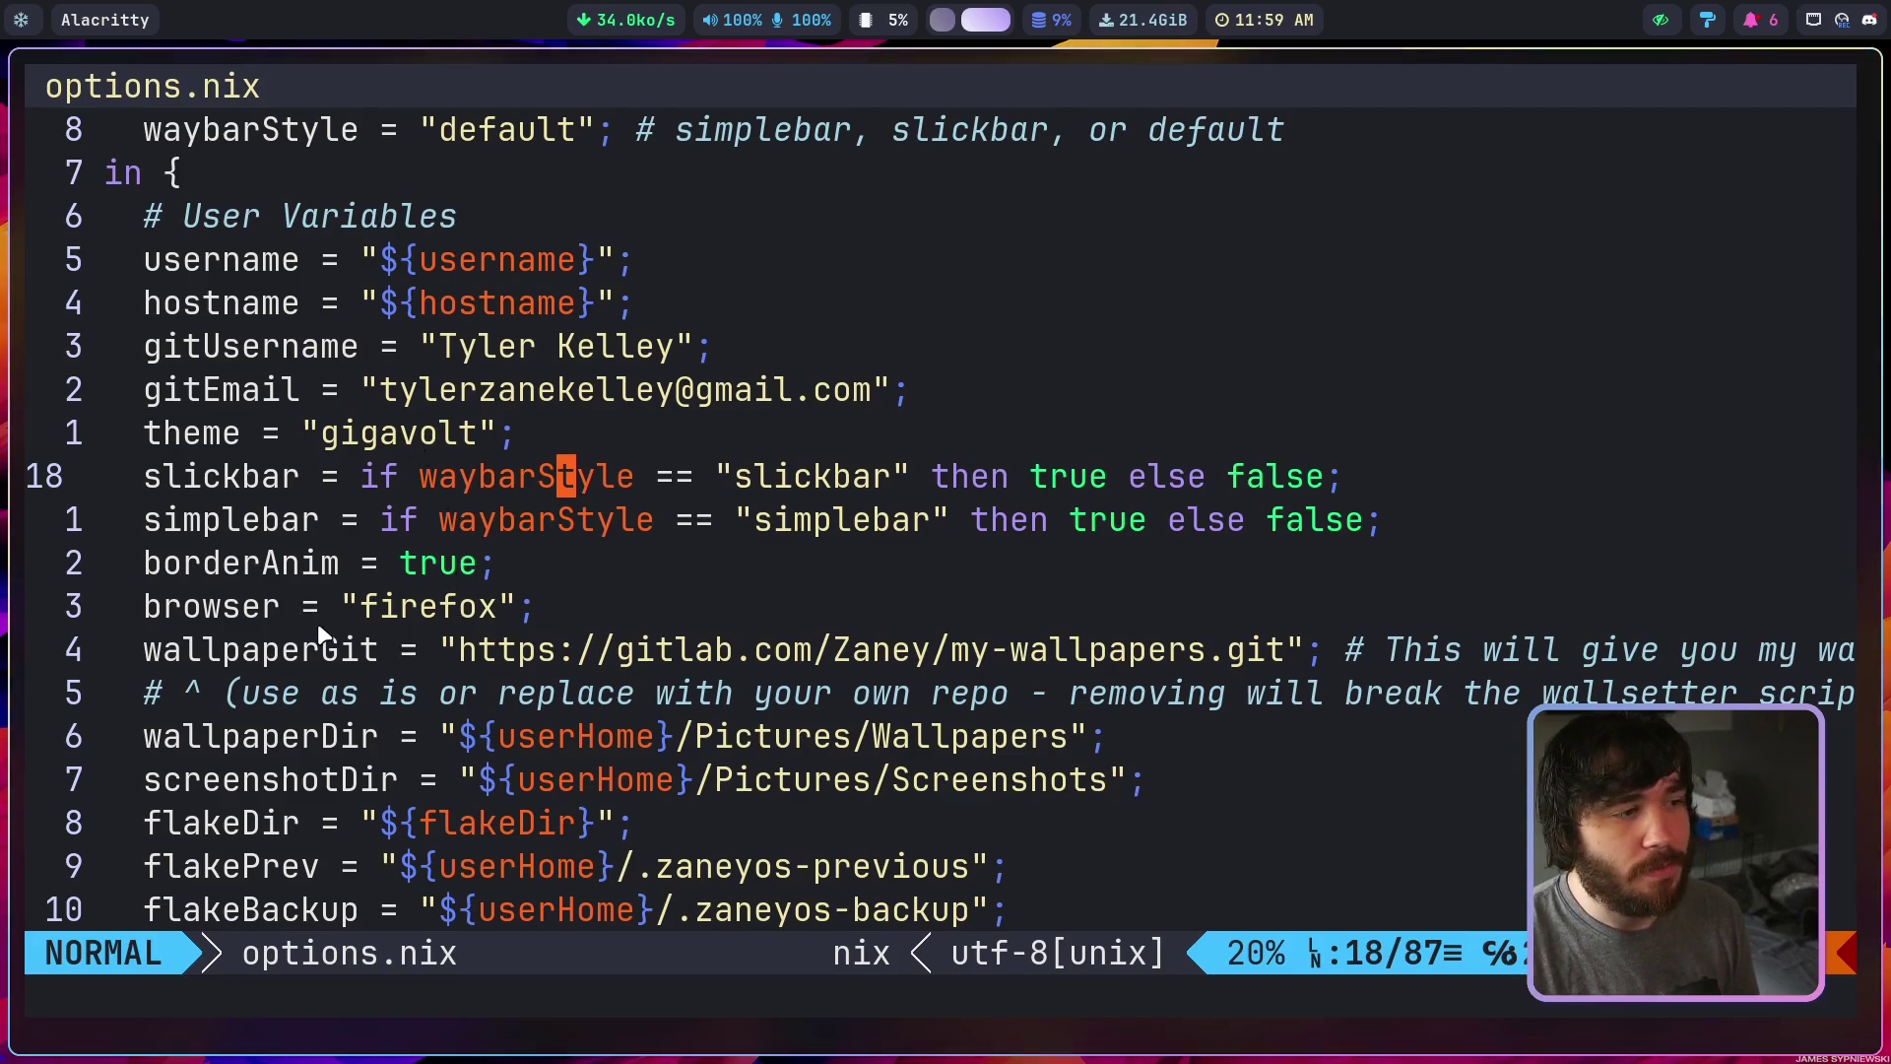
{"action": "key", "text": "j"}
{"action": "key", "text": "j"}
{"action": "key", "text": "j"}
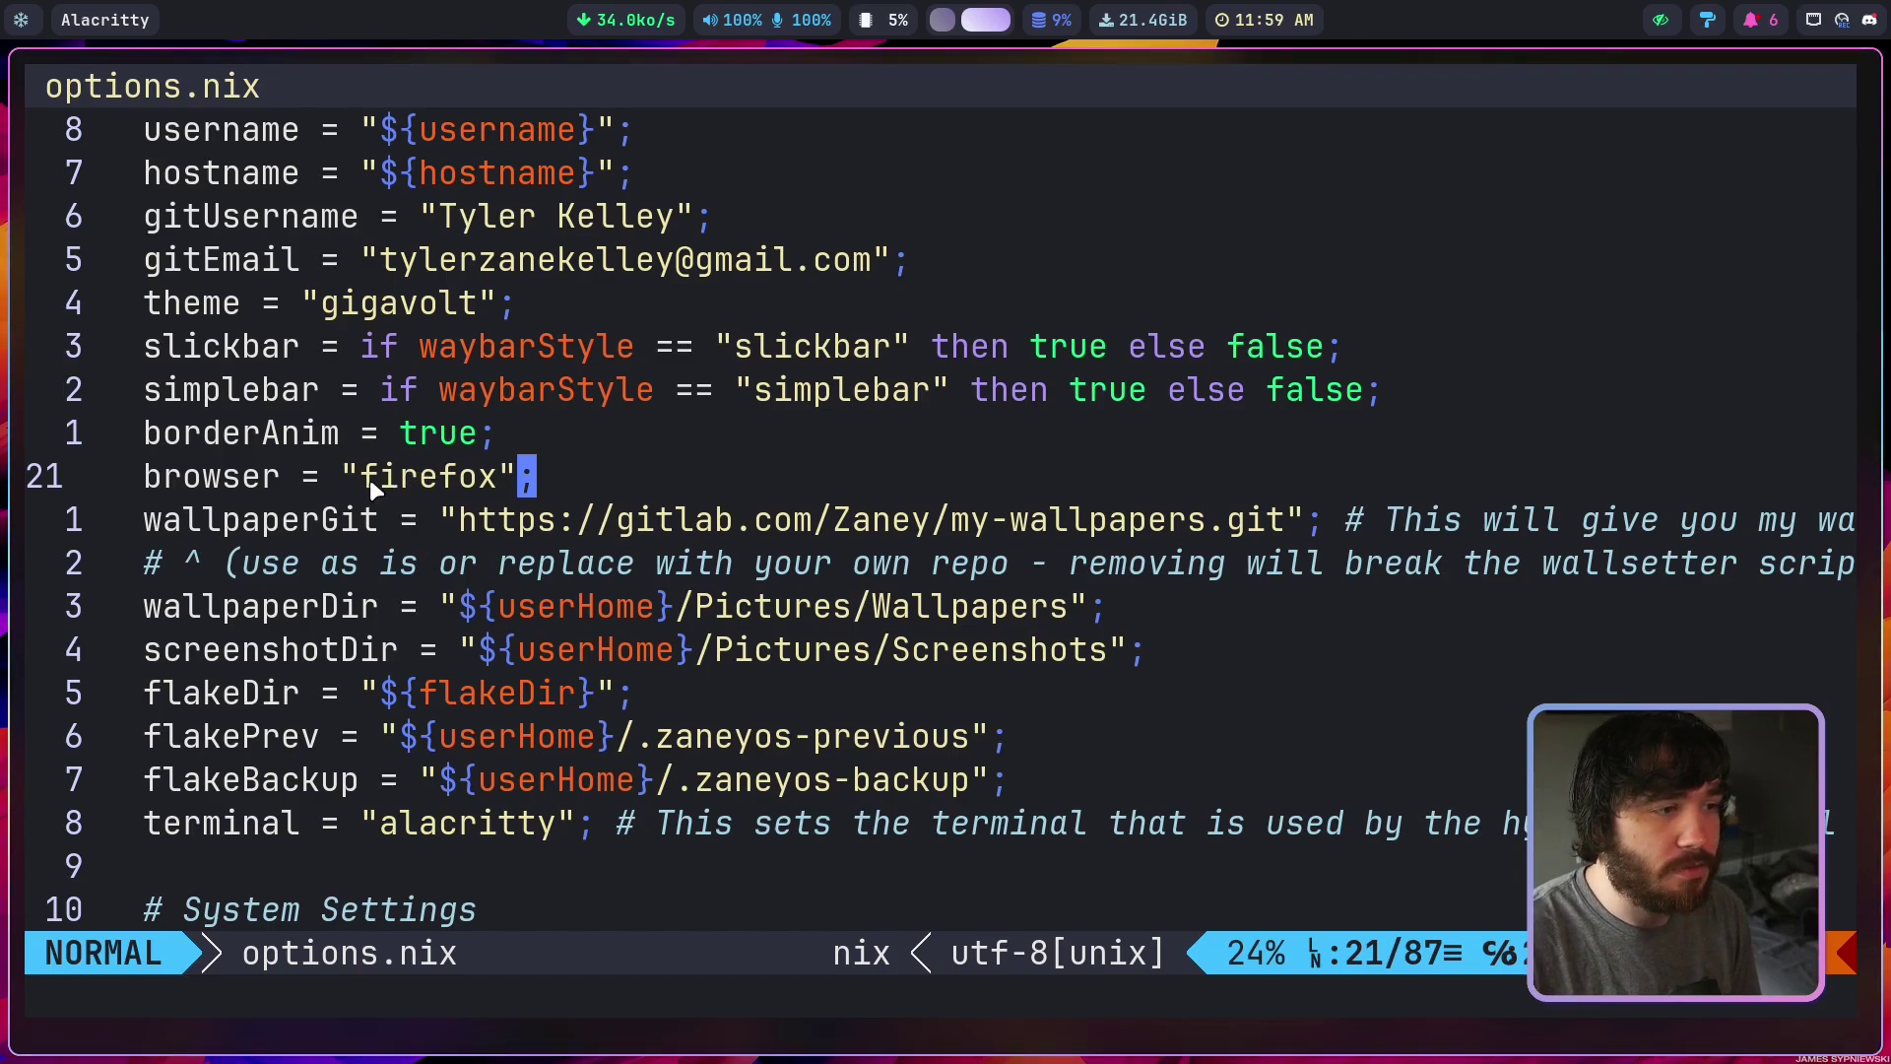
{"action": "left_click_drag", "start_coordinate": [370, 479], "coordinate": [488, 477]}
{"action": "key", "text": "Escape"}
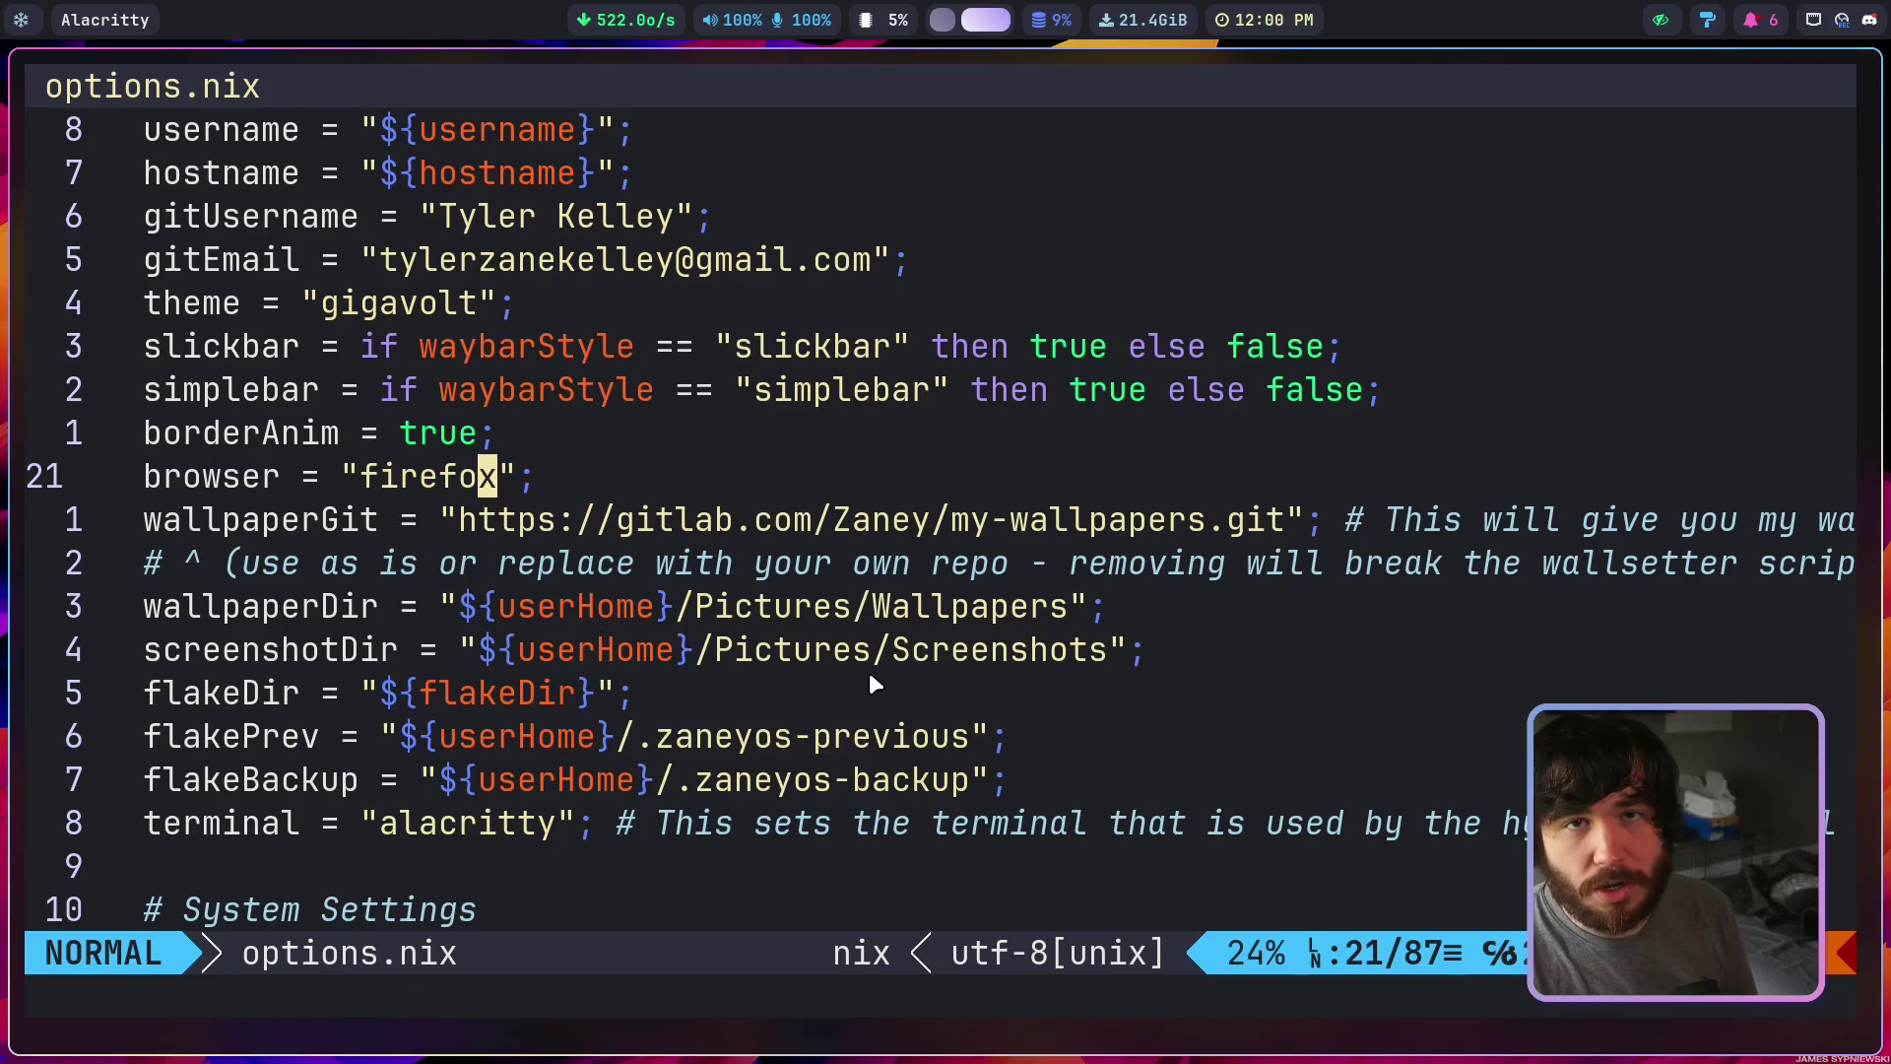
{"action": "key", "text": "j"}
{"action": "key", "text": "j"}
{"action": "key", "text": "j"}
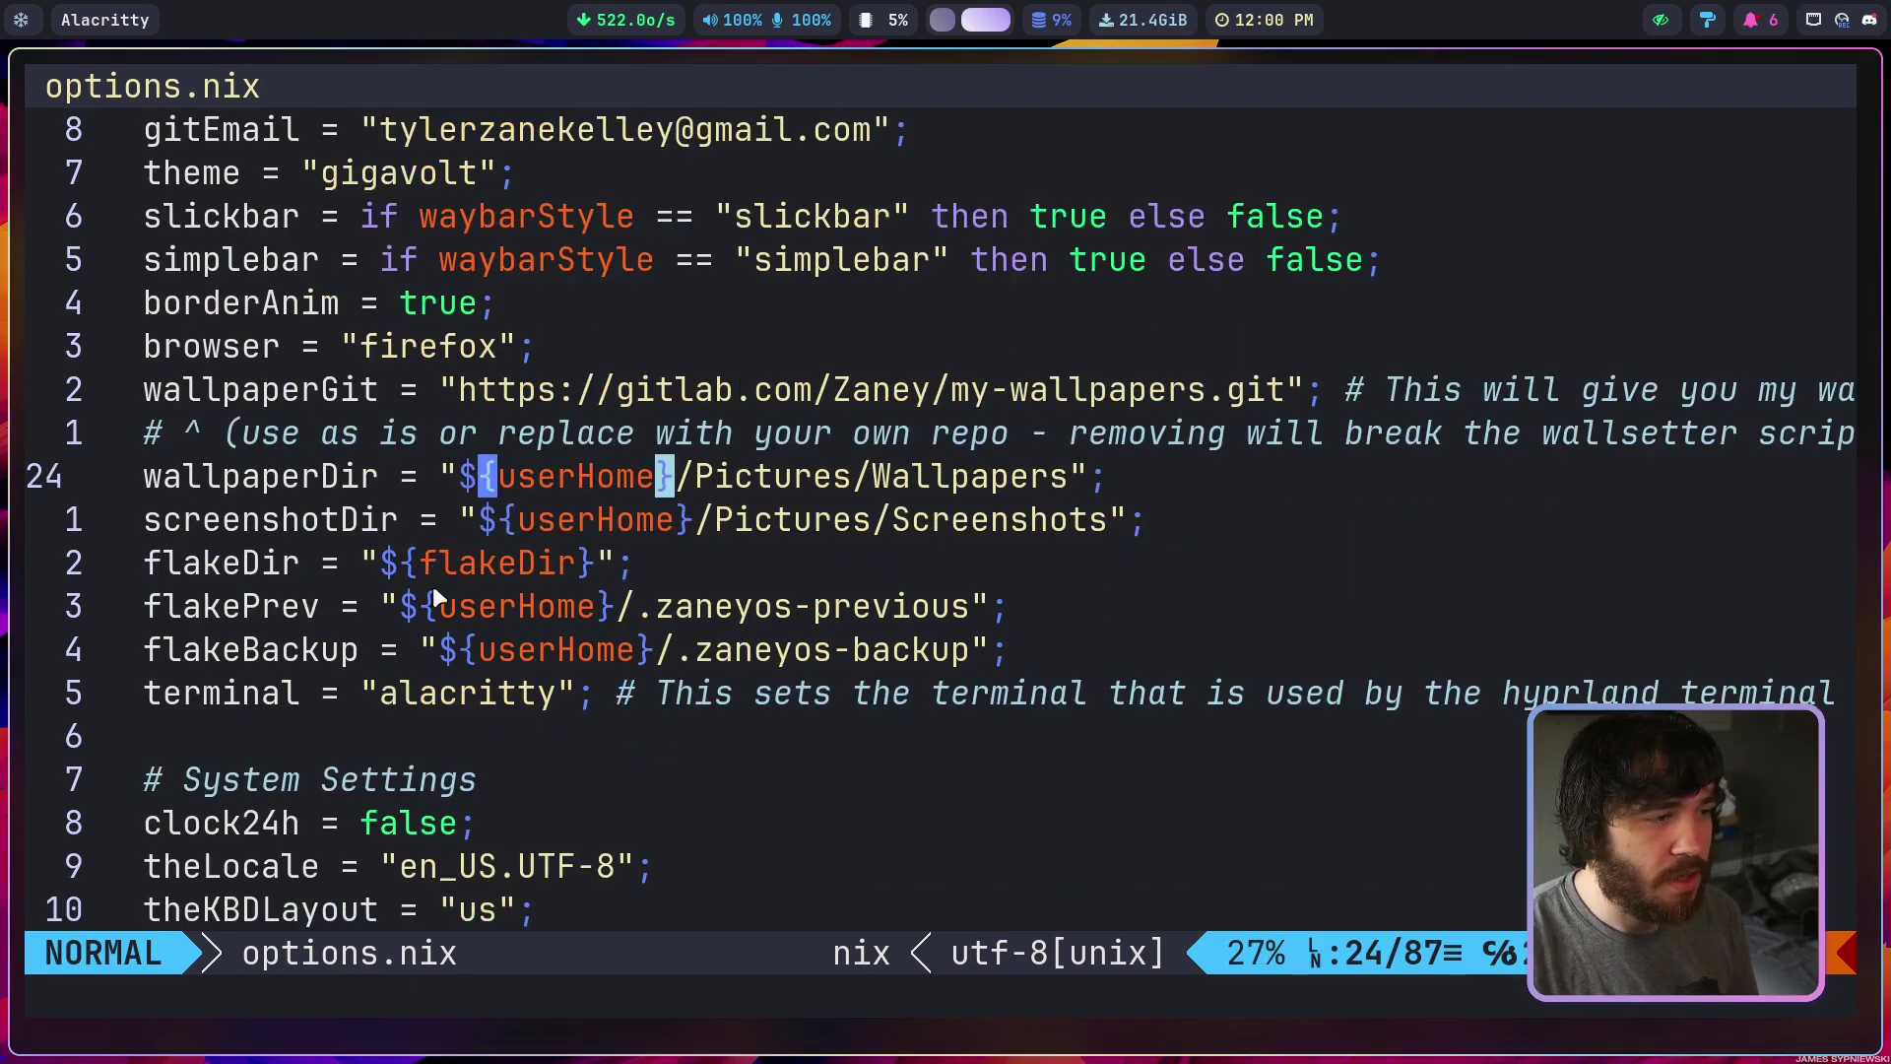
{"action": "left_click_drag", "start_coordinate": [352, 700], "coordinate": [537, 577]}
{"action": "key", "text": "Escape"}
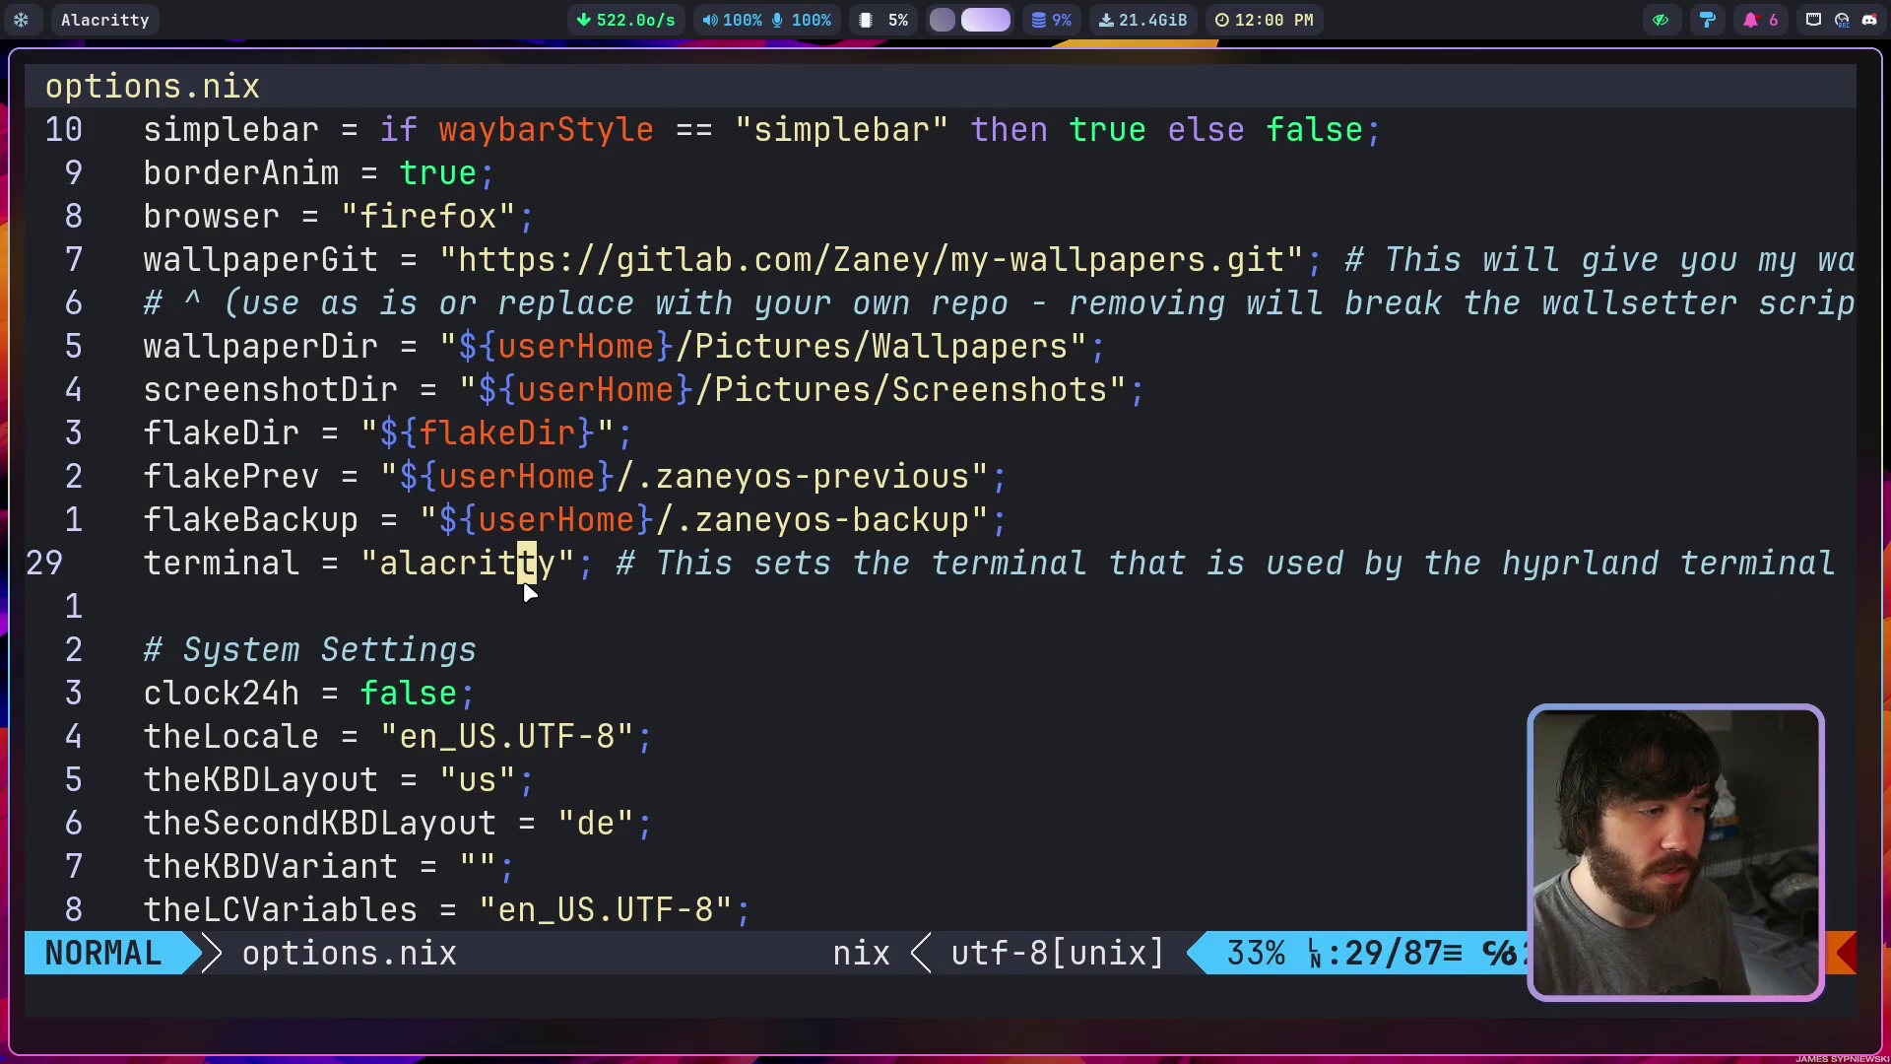
{"action": "scroll", "coordinate": [524, 587], "scroll_direction": "down", "scroll_amount": 2}
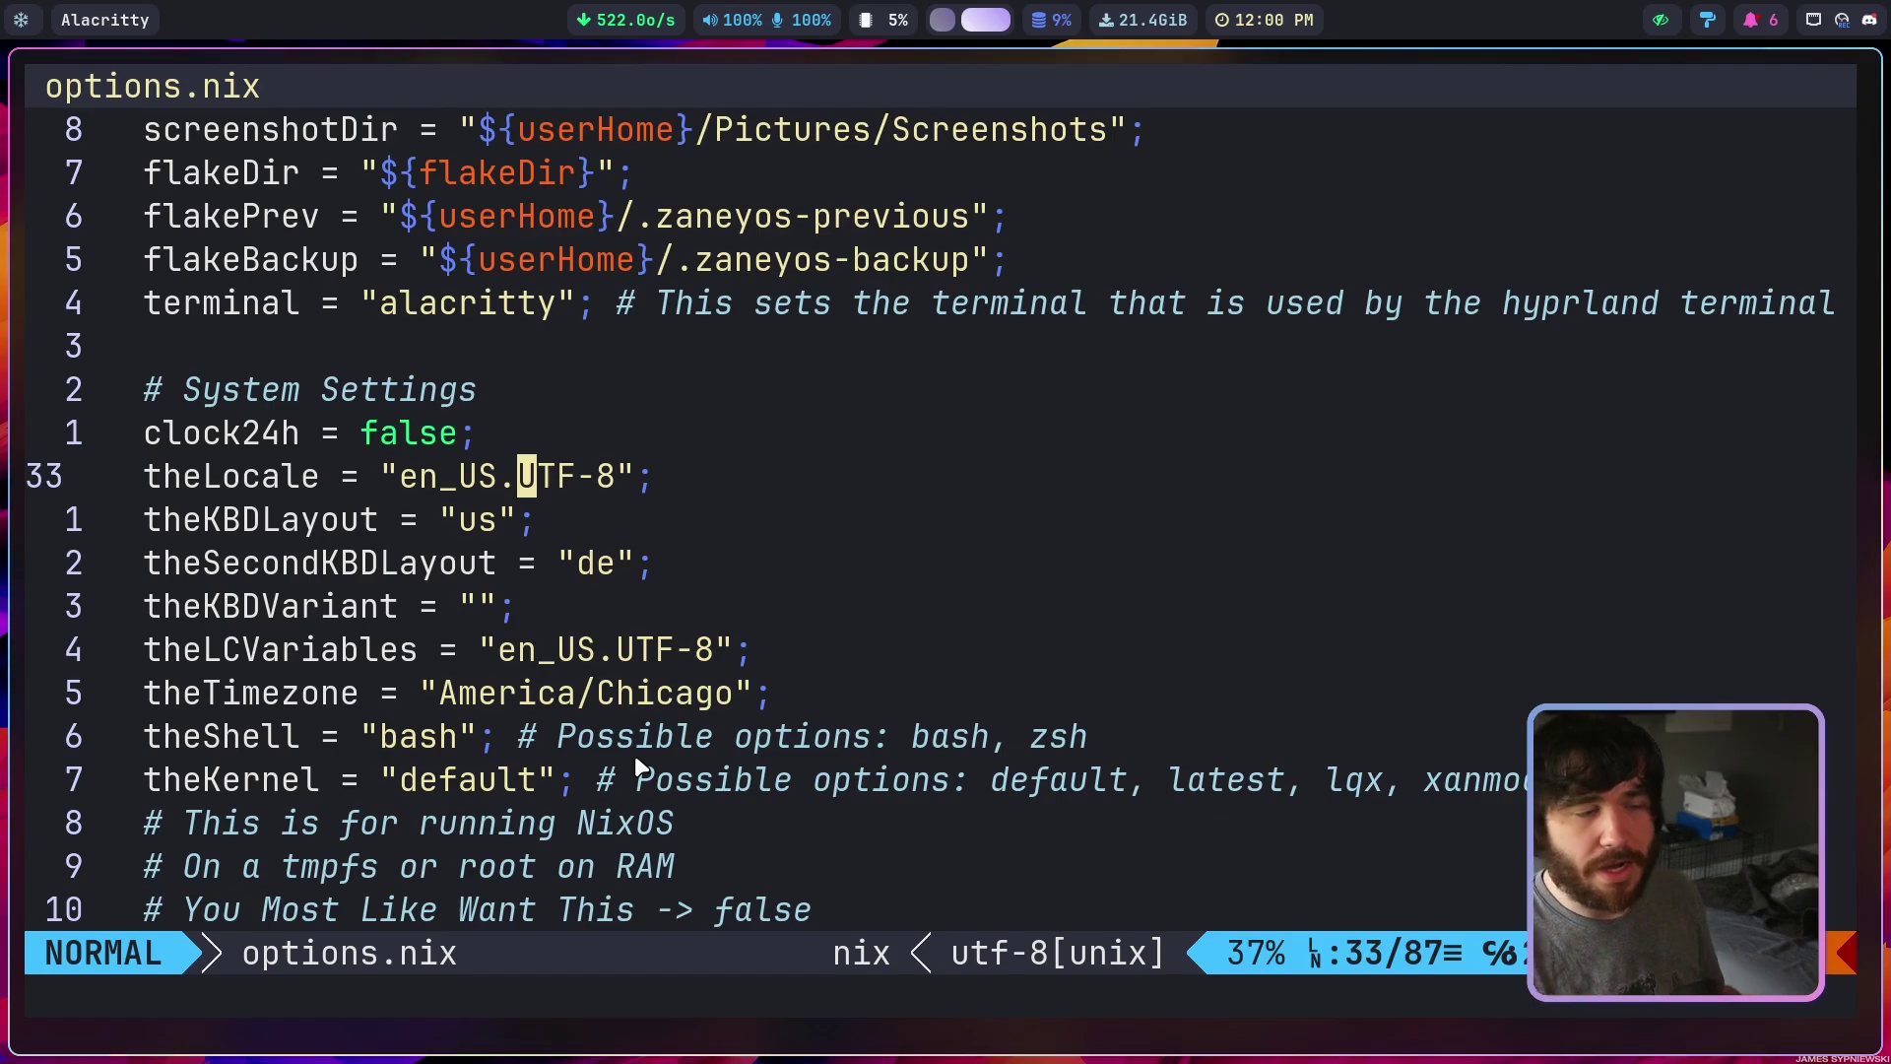
{"action": "key", "text": "j"}
{"action": "key", "text": "j"}
{"action": "key", "text": "j"}
{"action": "key", "text": "j"}
{"action": "key", "text": "j"}
{"action": "key", "text": "j"}
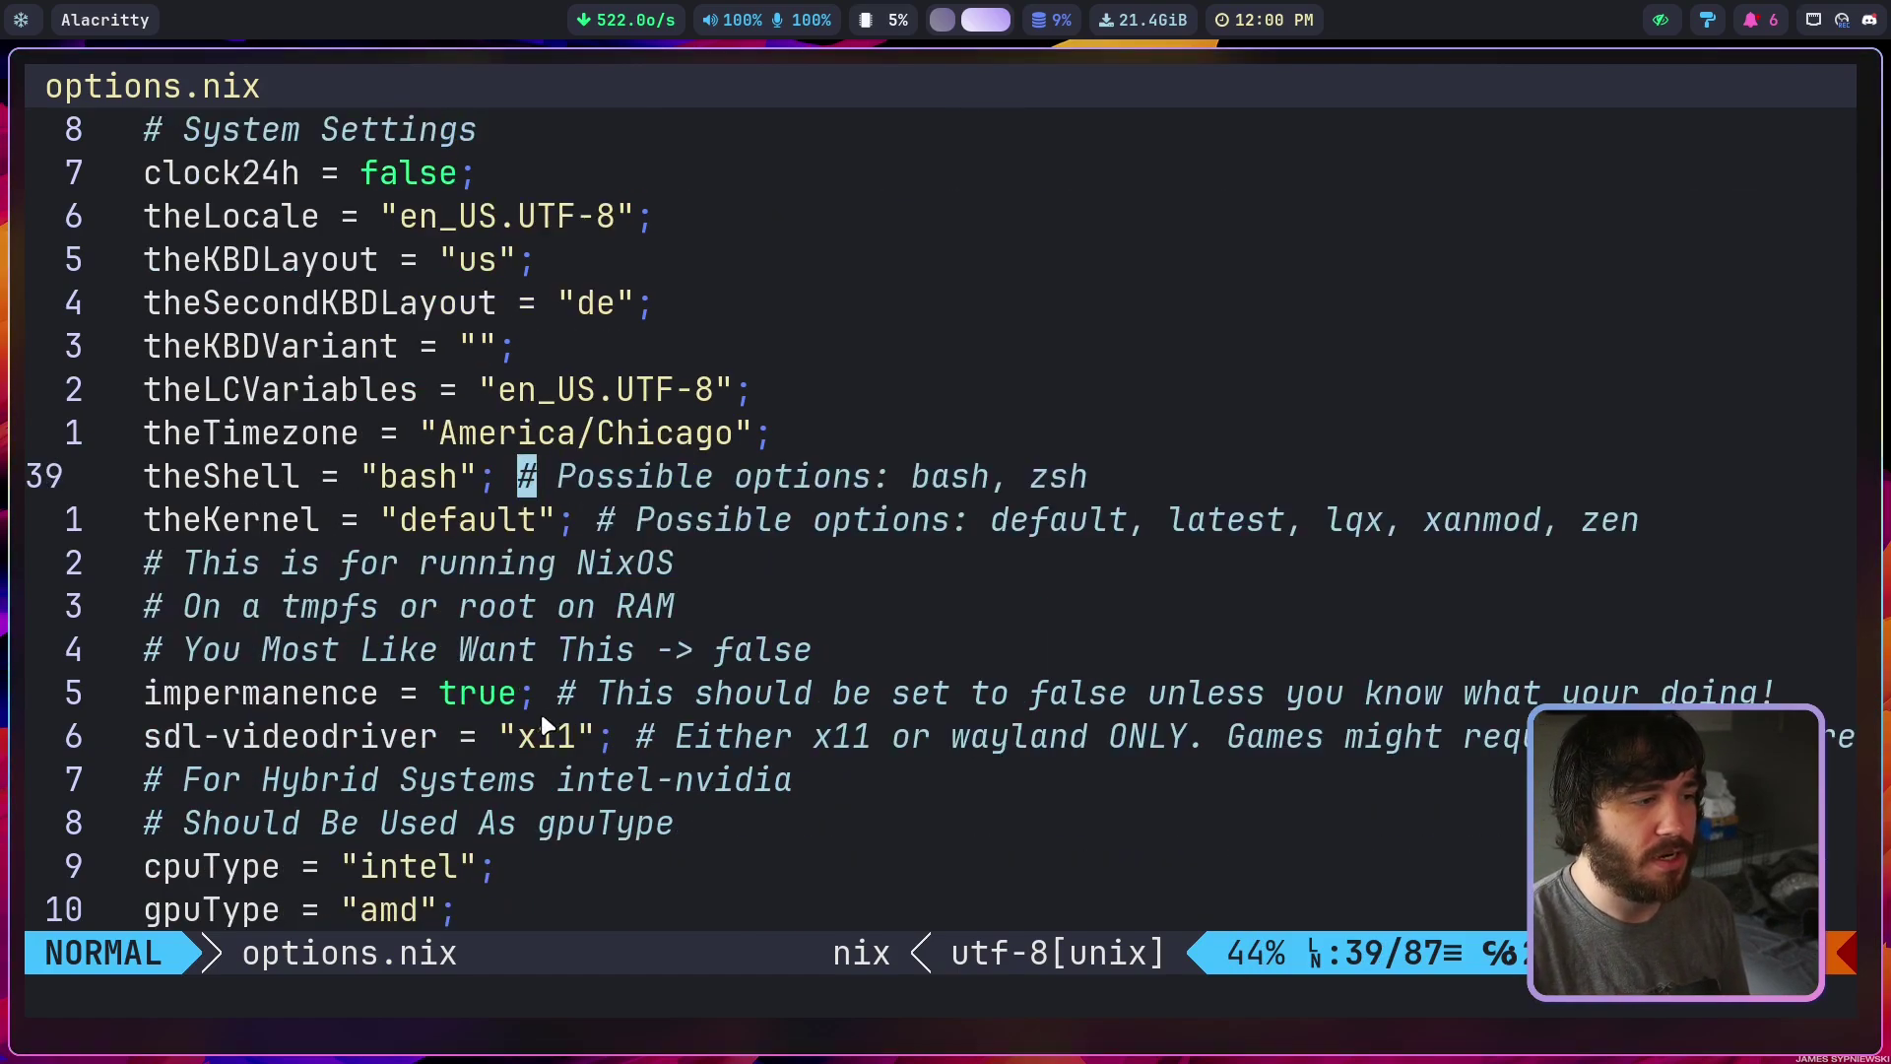
{"action": "key", "text": "j"}
{"action": "key", "text": "j"}
{"action": "key", "text": "j"}
{"action": "left_click", "coordinate": [156, 428]}
{"action": "left_click_drag", "start_coordinate": [157, 428], "coordinate": [1788, 607]}
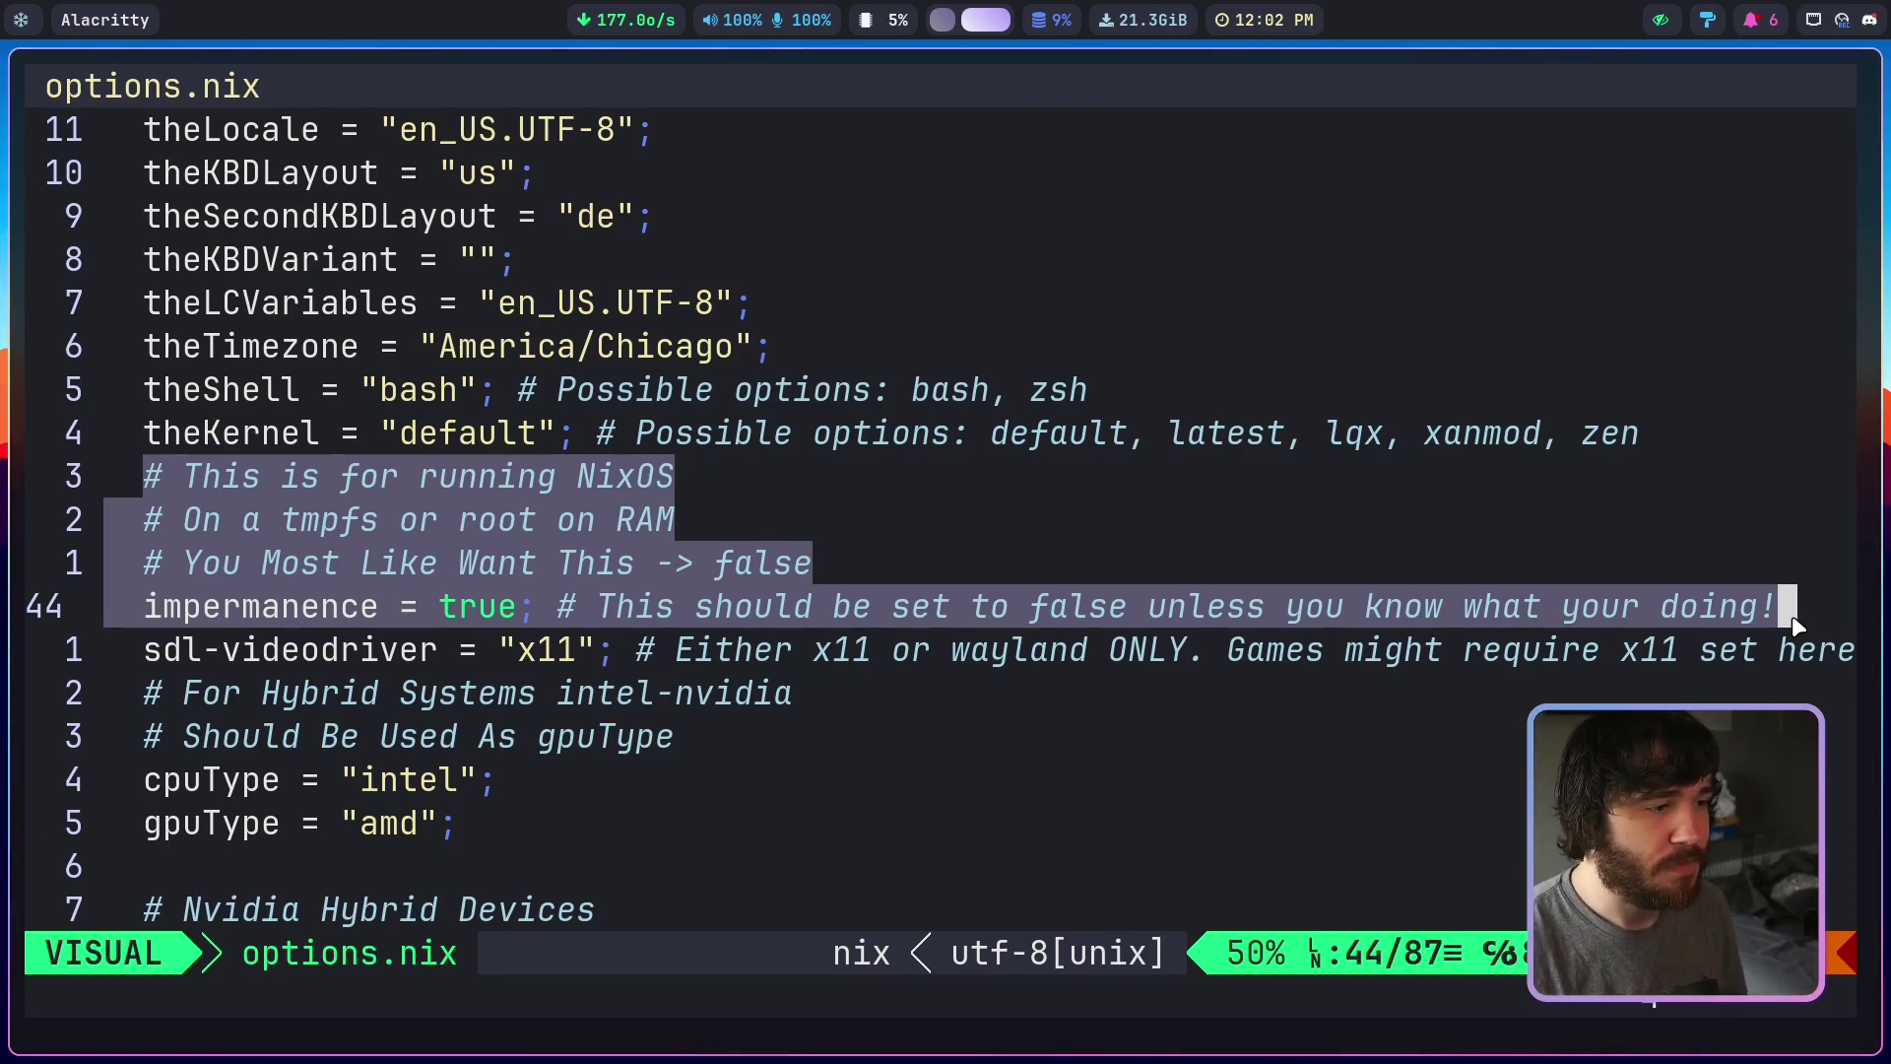
{"action": "scroll", "coordinate": [473, 682], "scroll_direction": "down", "scroll_amount": 1}
{"action": "scroll", "coordinate": [473, 682], "scroll_direction": "down", "scroll_amount": 1}
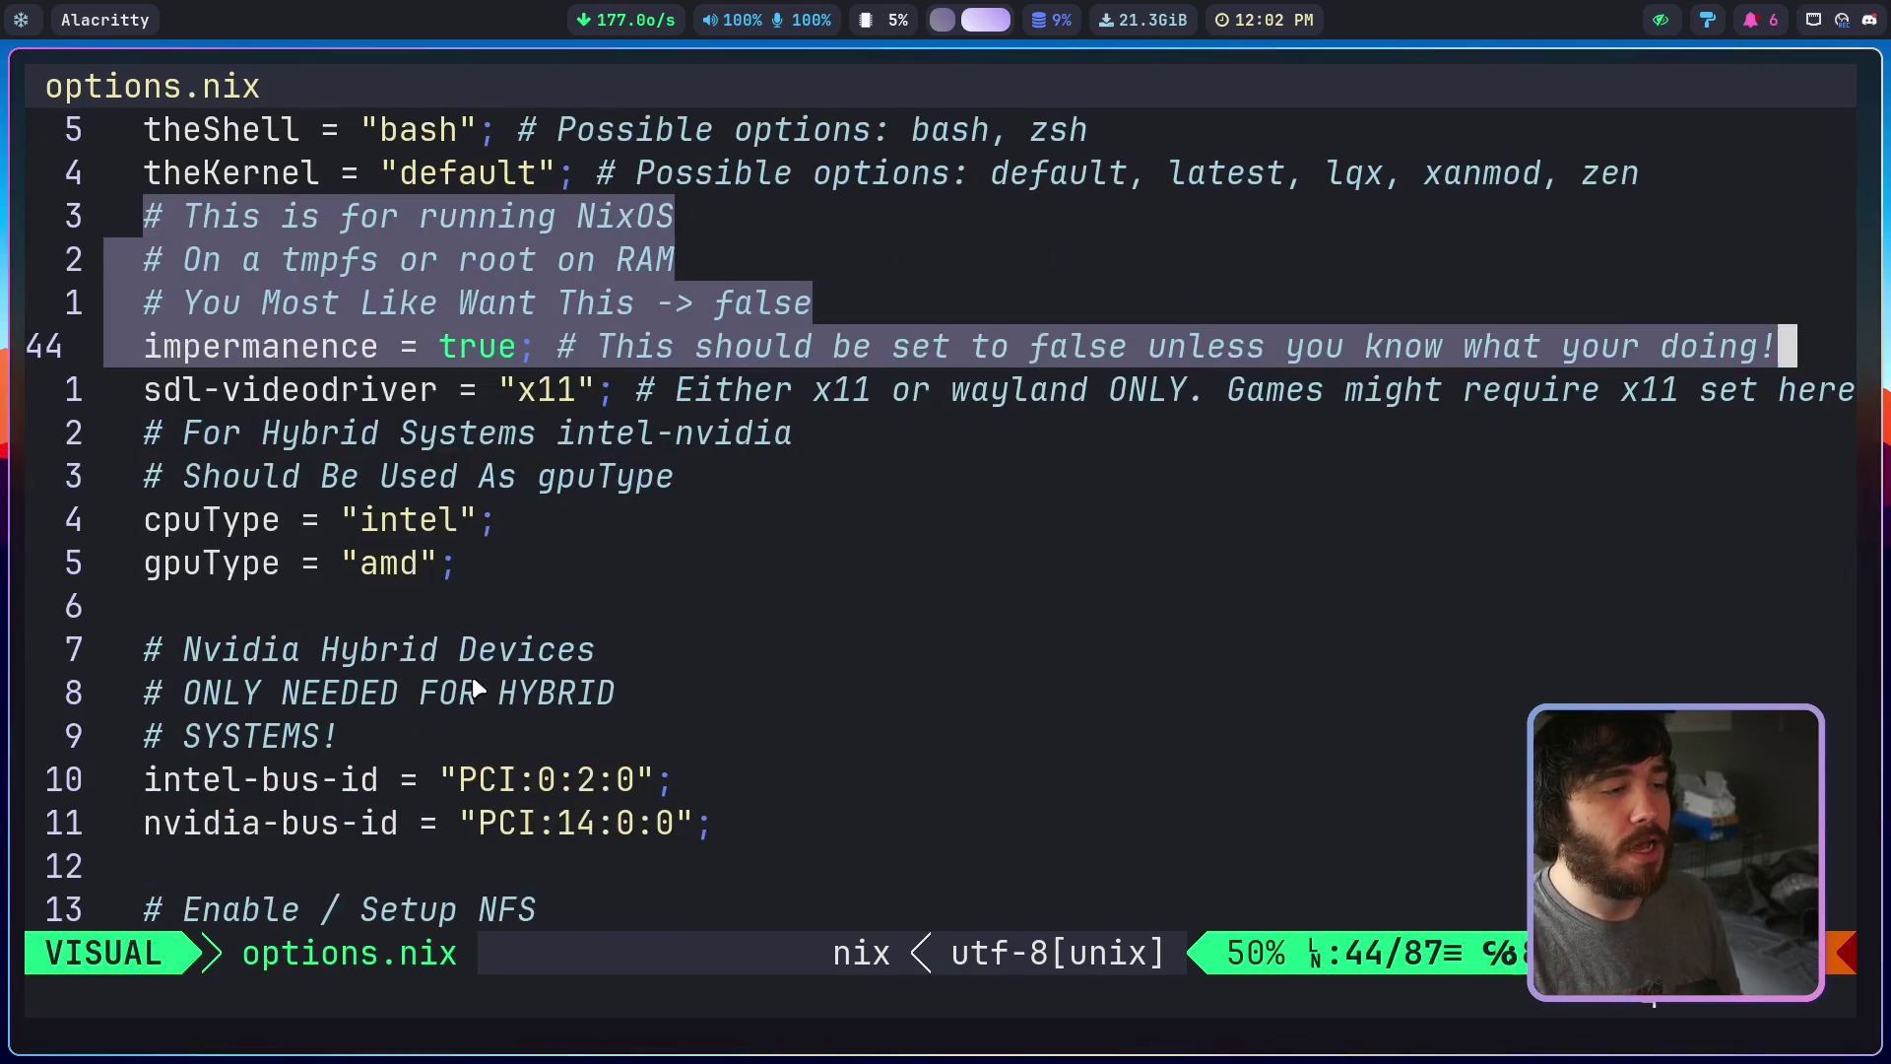
{"action": "scroll", "coordinate": [471, 676], "scroll_direction": "down", "scroll_amount": 2}
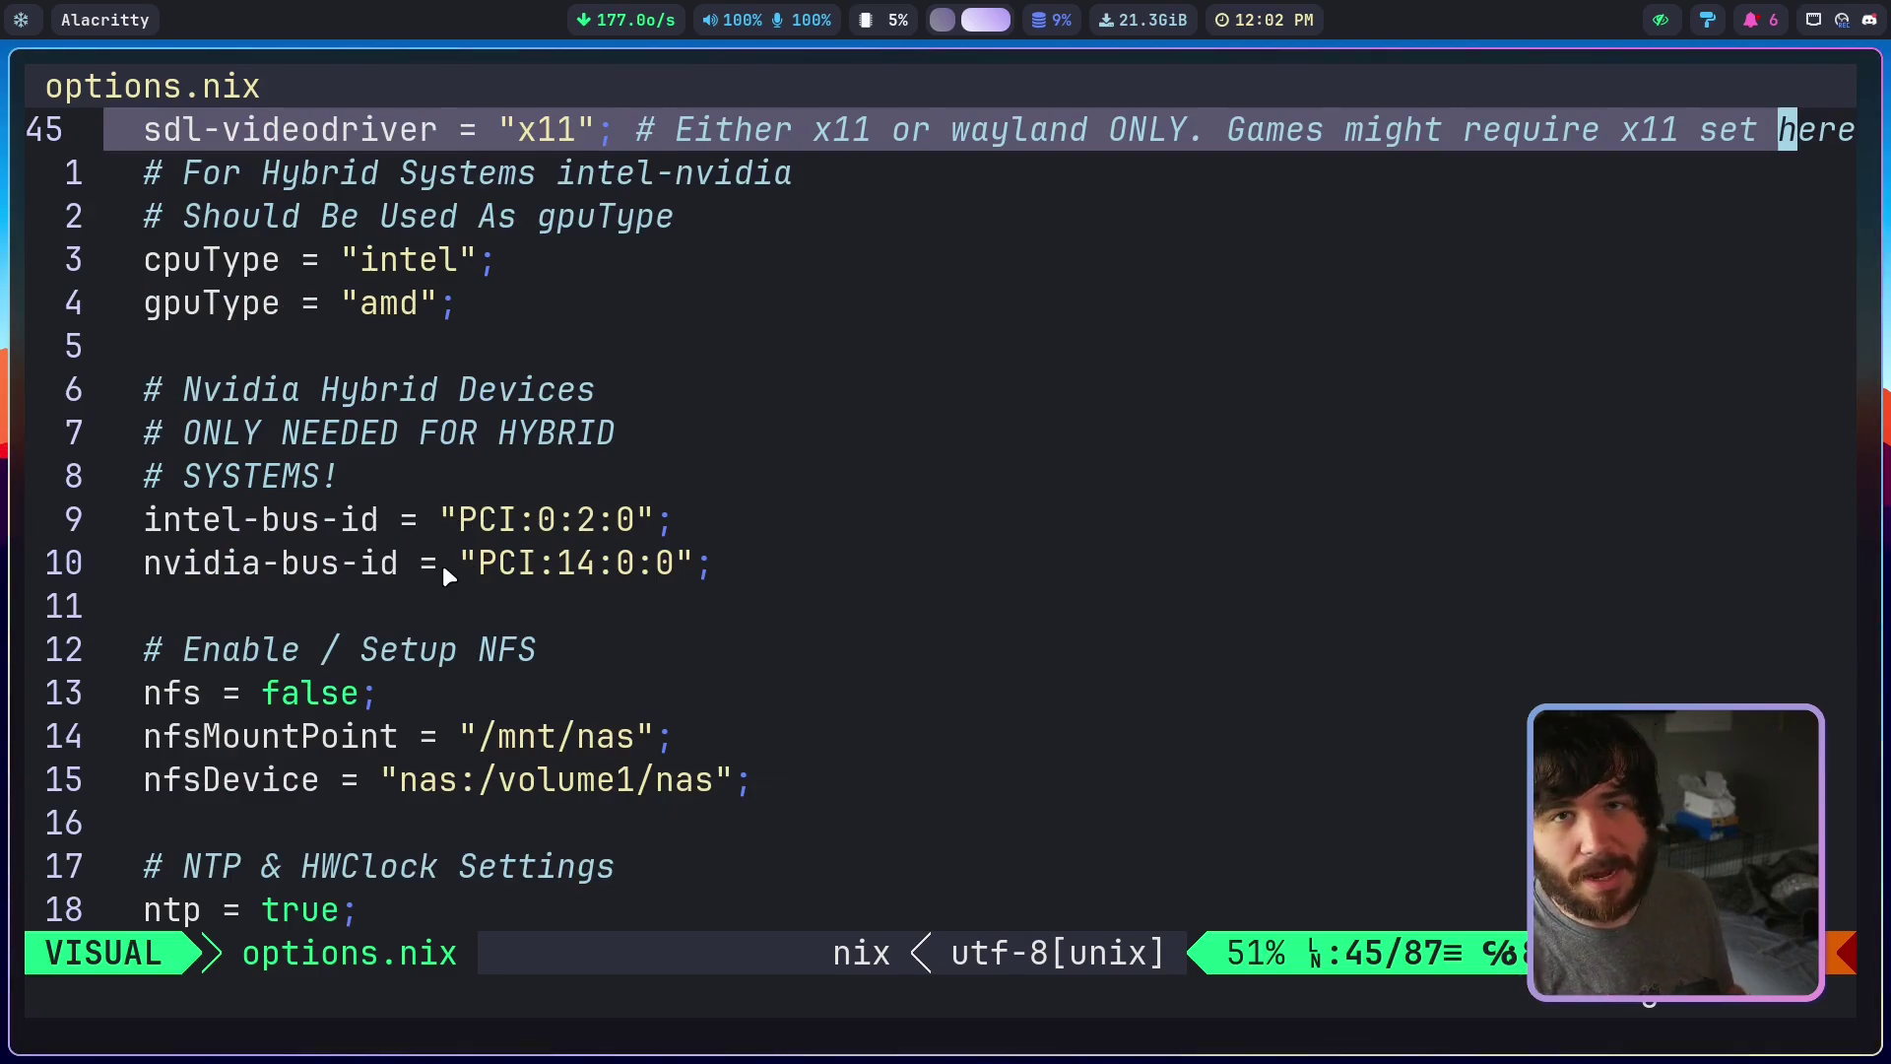
{"action": "scroll", "coordinate": [441, 565], "scroll_direction": "down", "scroll_amount": 1}
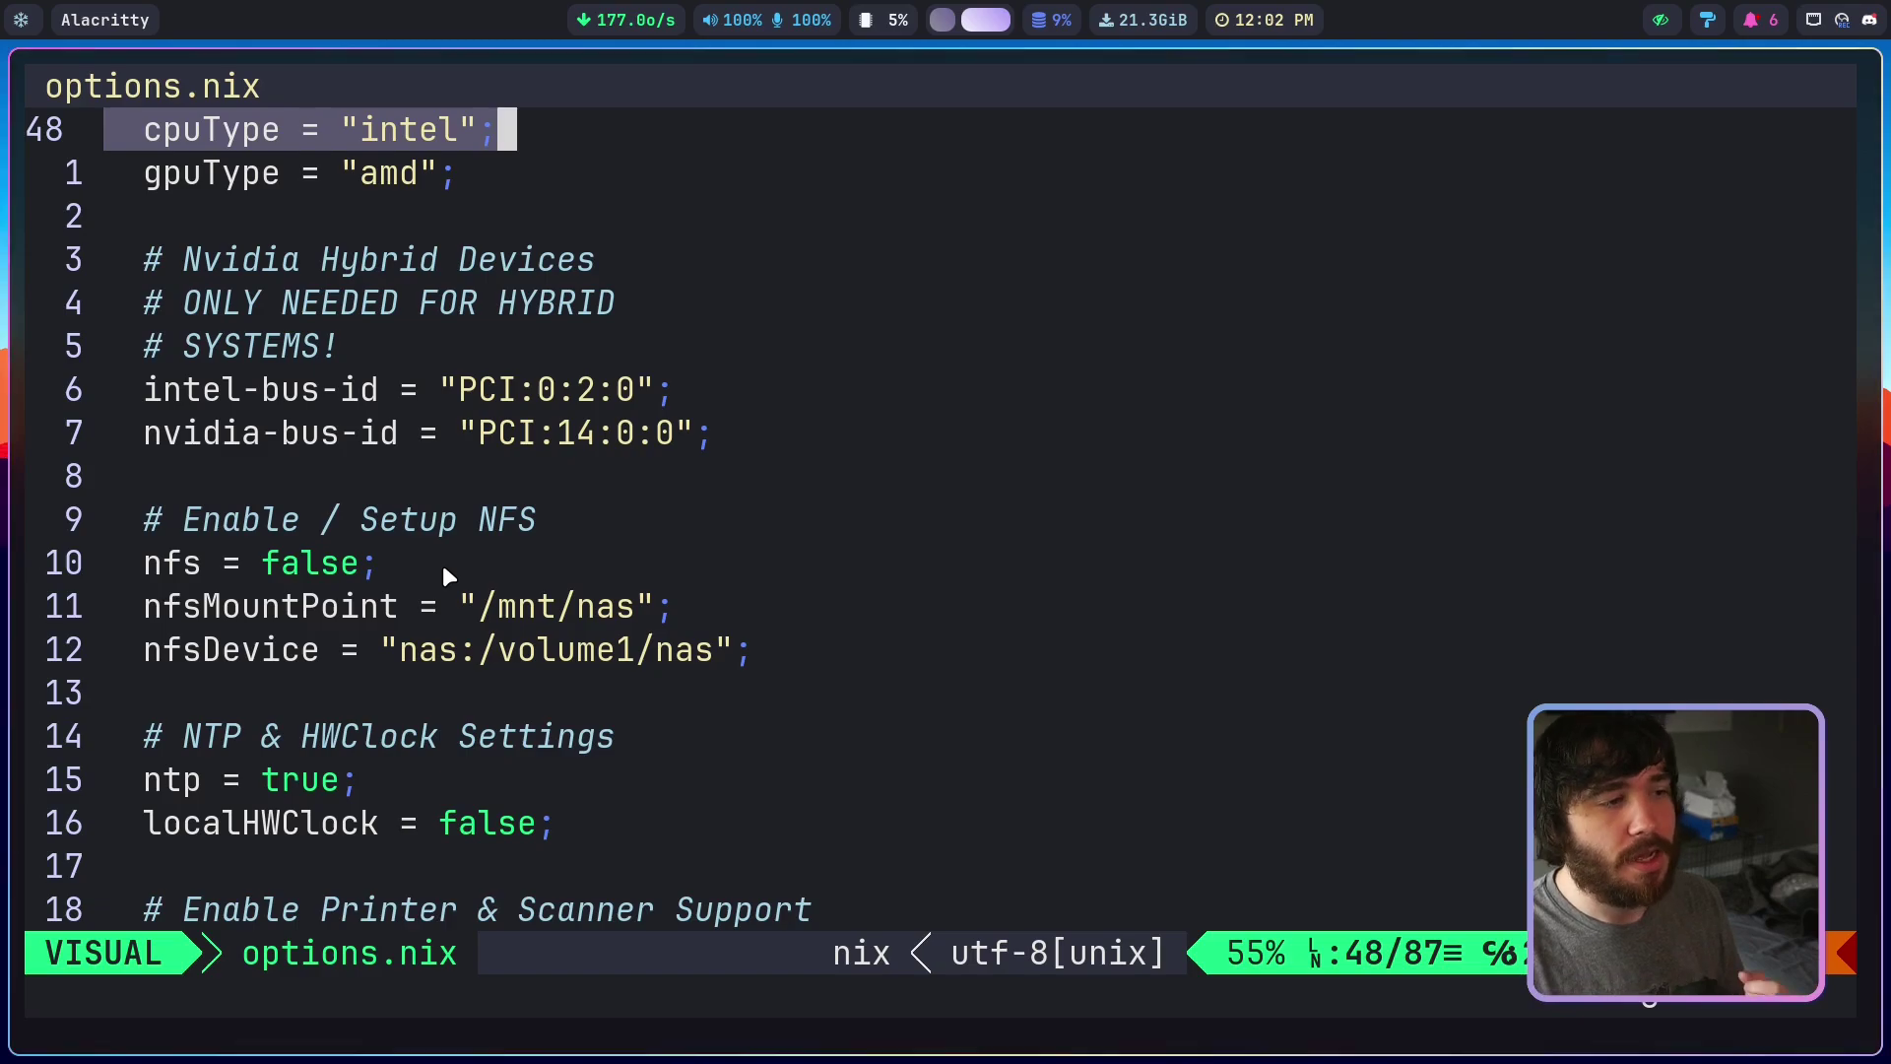
{"action": "scroll", "coordinate": [445, 571], "scroll_direction": "down", "scroll_amount": 1}
{"action": "scroll", "coordinate": [445, 572], "scroll_direction": "down", "scroll_amount": 1}
{"action": "scroll", "coordinate": [443, 569], "scroll_direction": "down", "scroll_amount": 2}
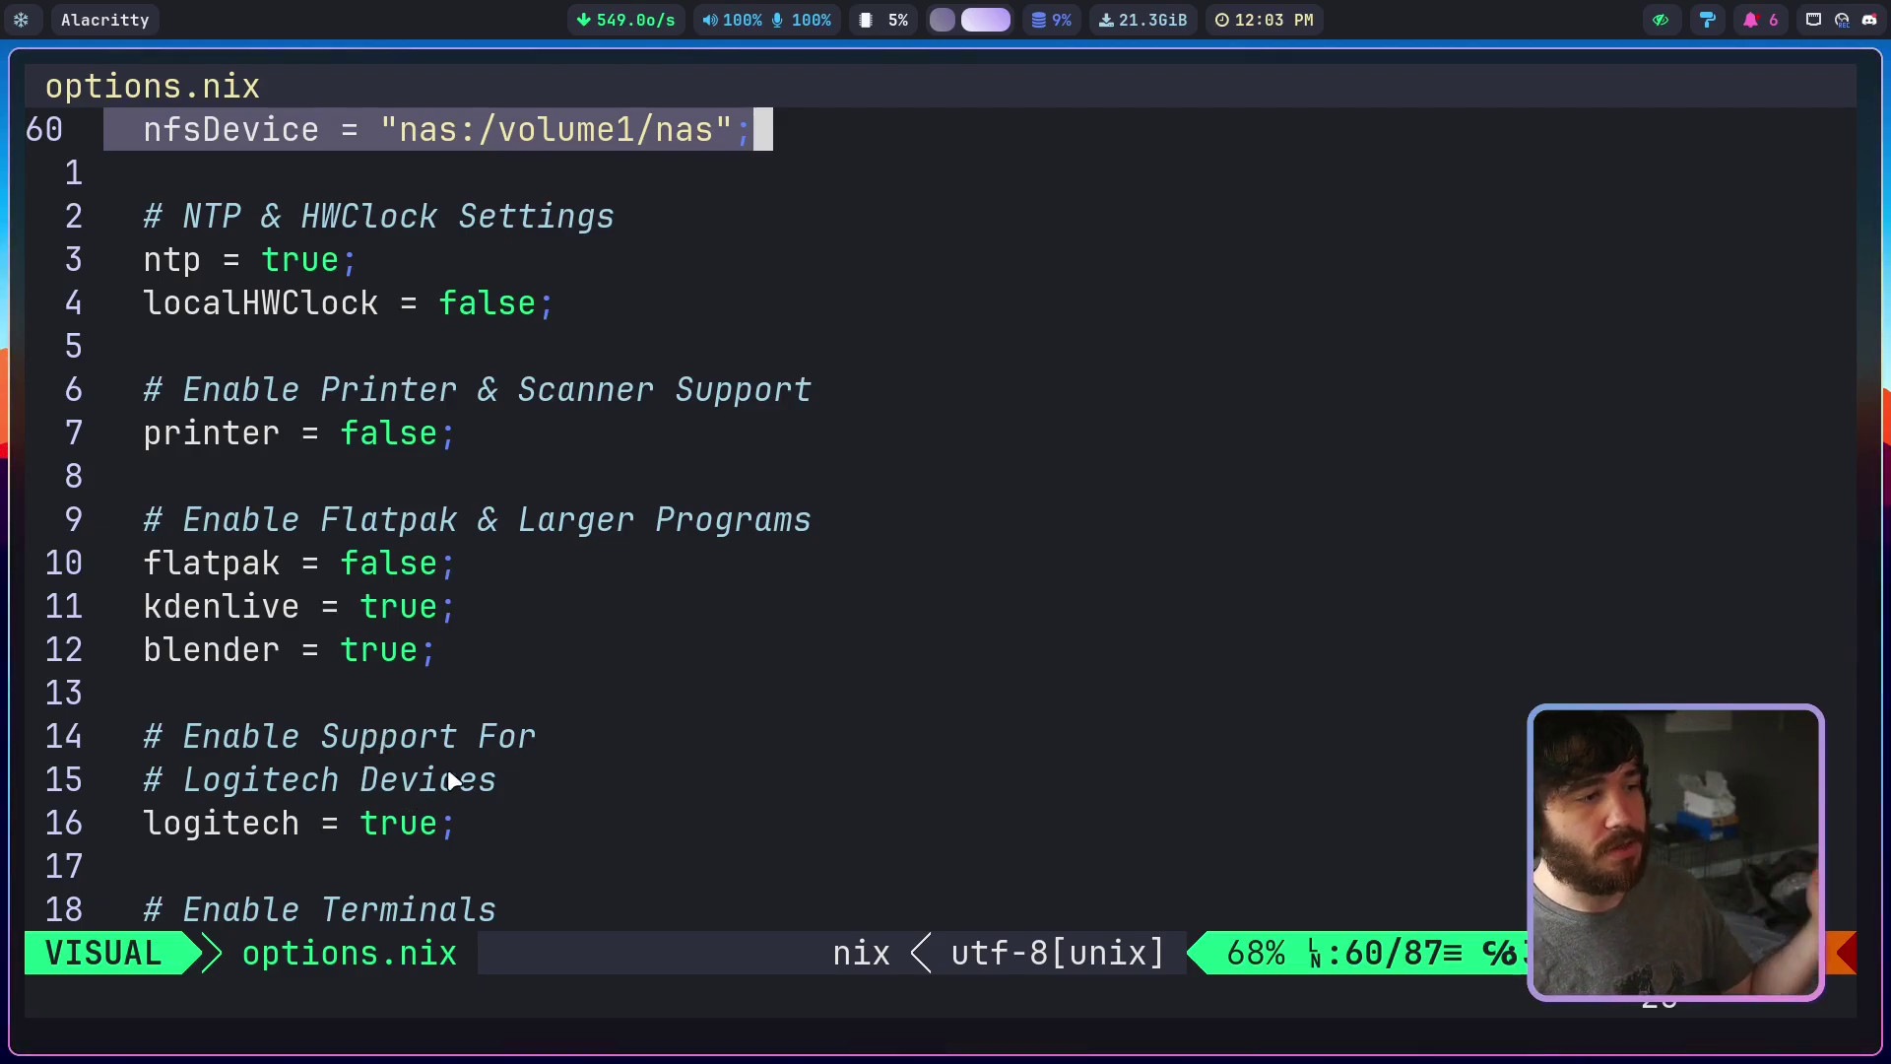
{"action": "scroll", "coordinate": [428, 778], "scroll_direction": "down", "scroll_amount": 2}
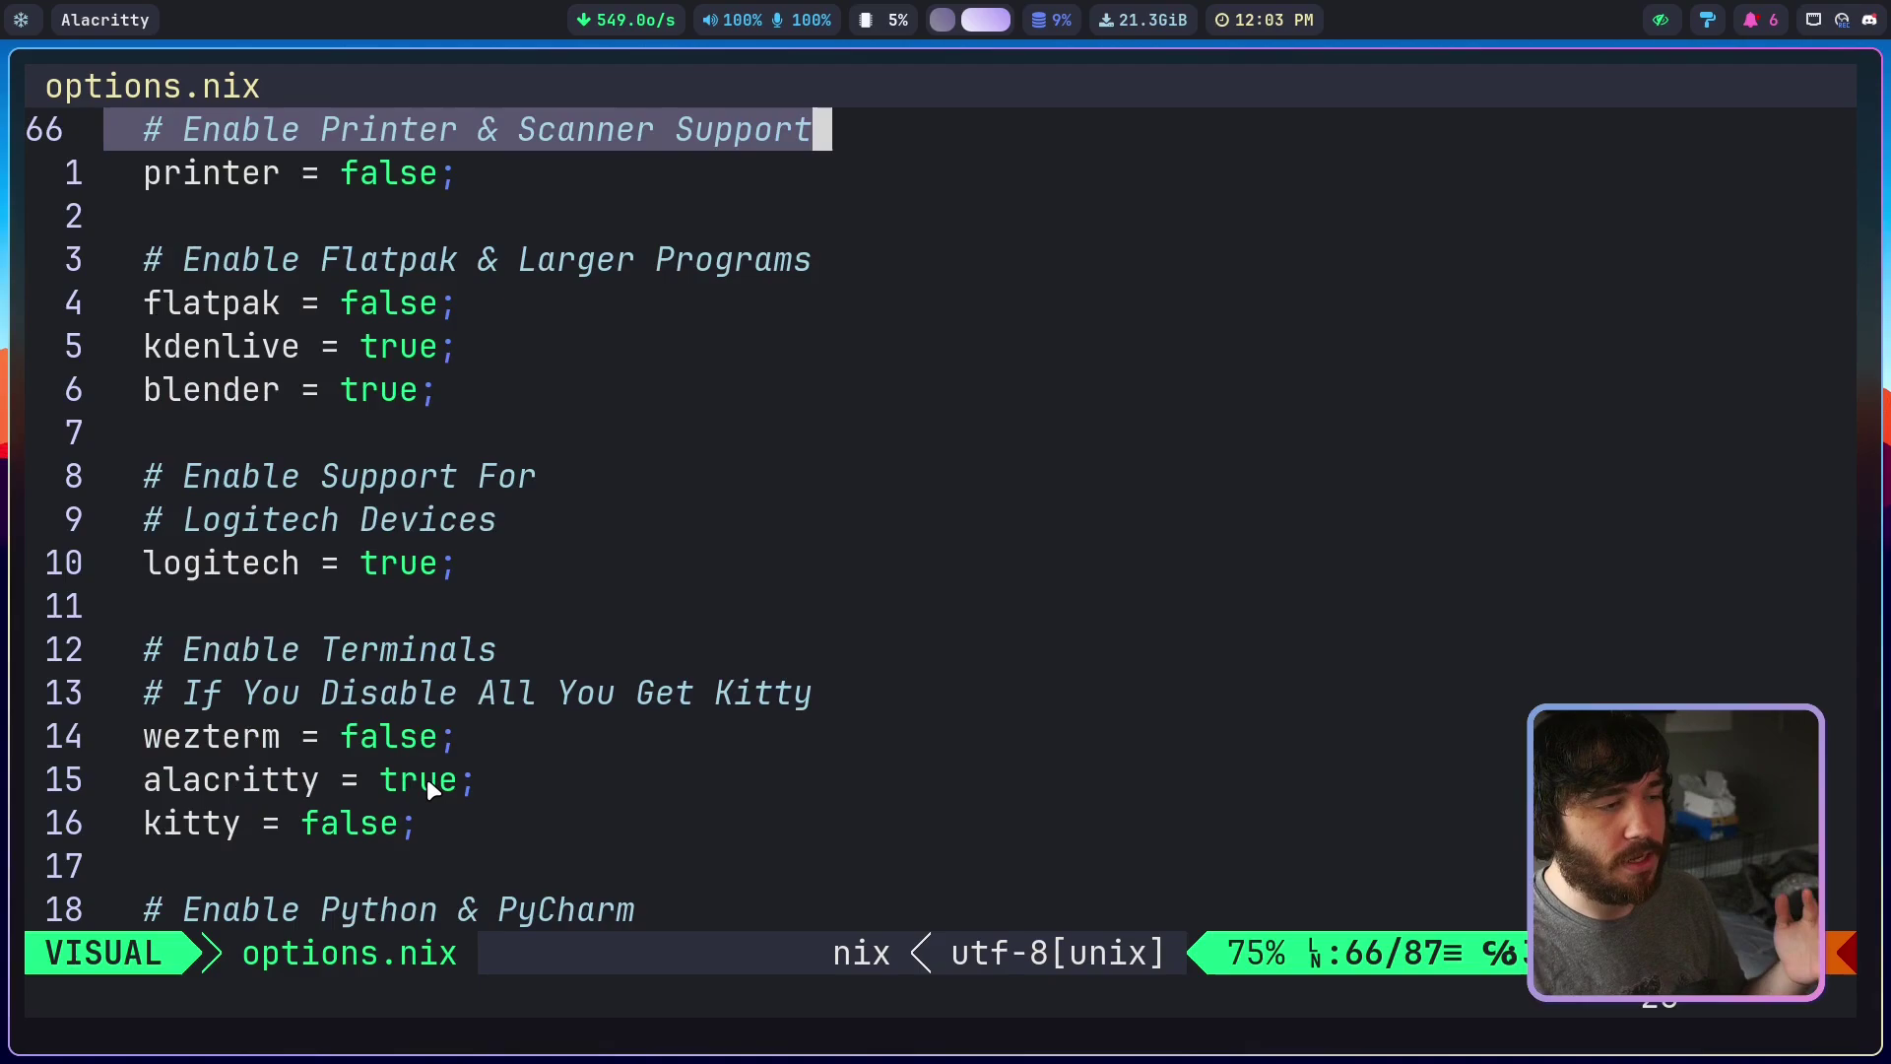
{"action": "scroll", "coordinate": [428, 778], "scroll_direction": "down", "scroll_amount": 1}
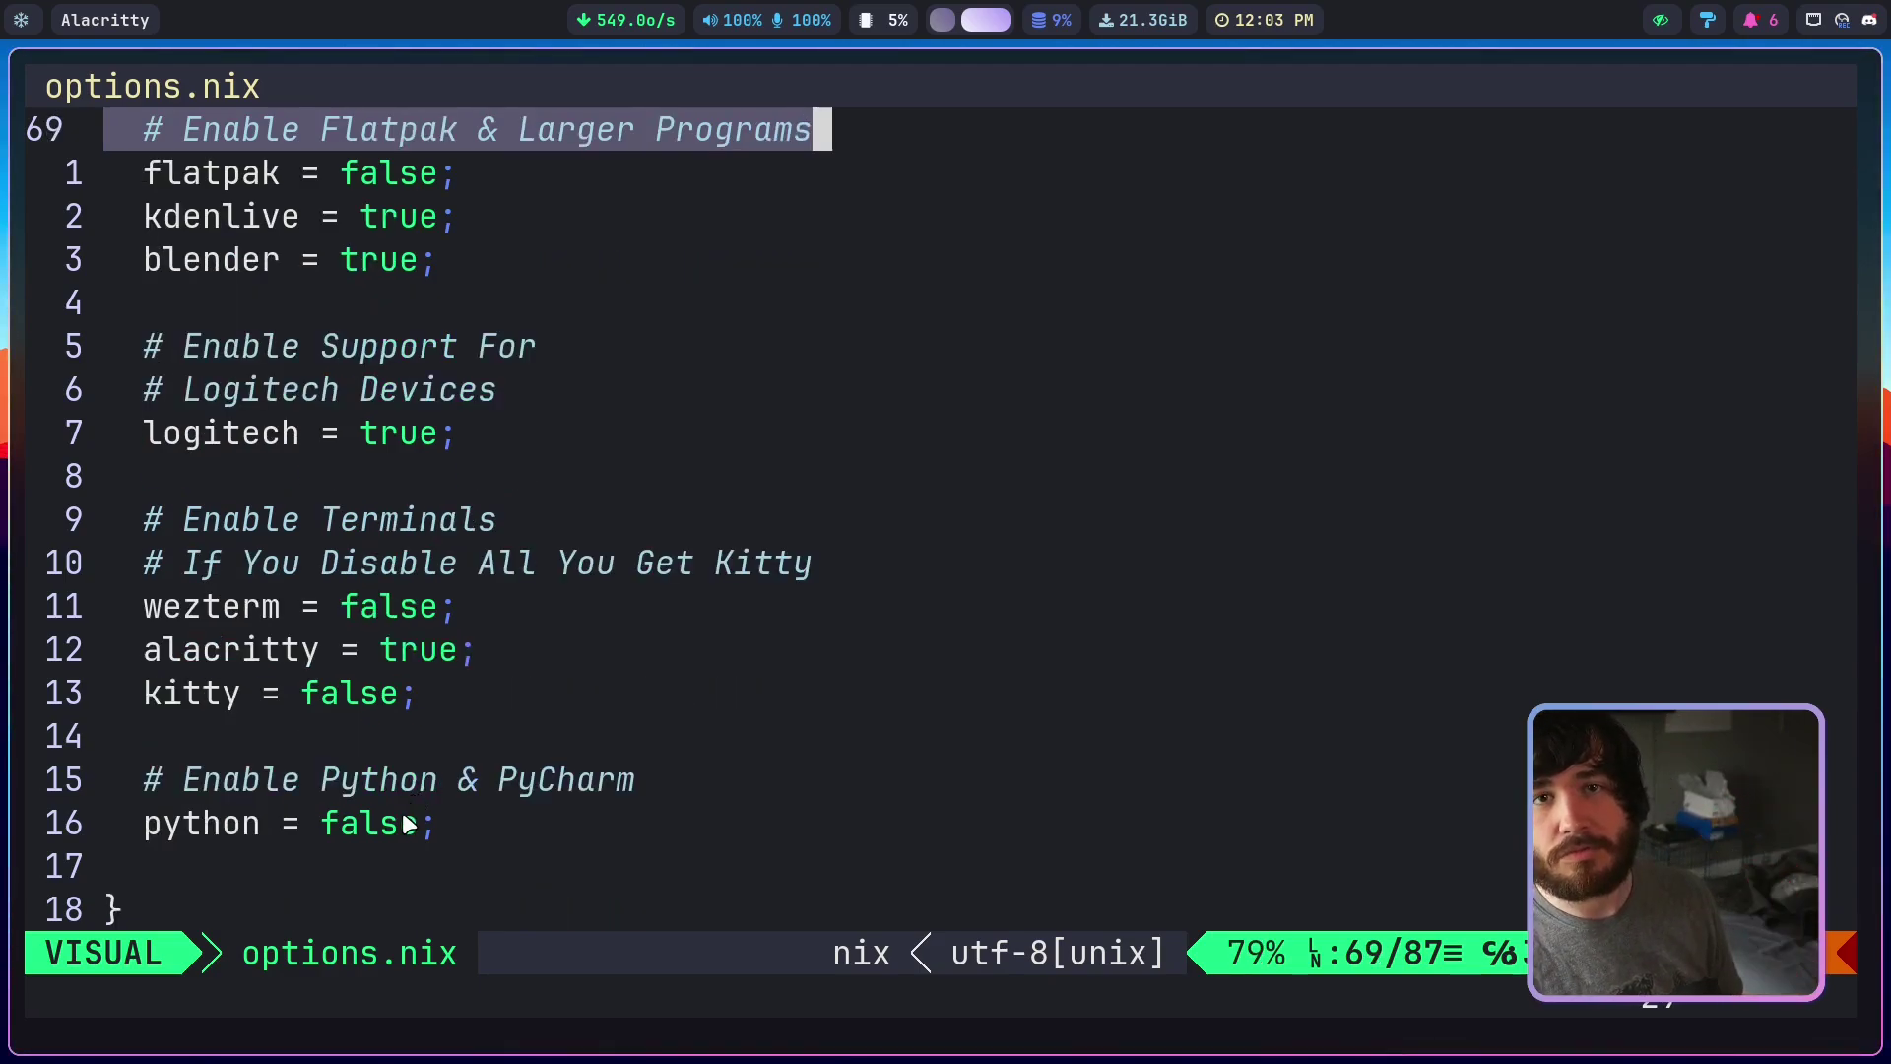
{"action": "scroll", "coordinate": [404, 793], "scroll_direction": "up", "scroll_amount": 4}
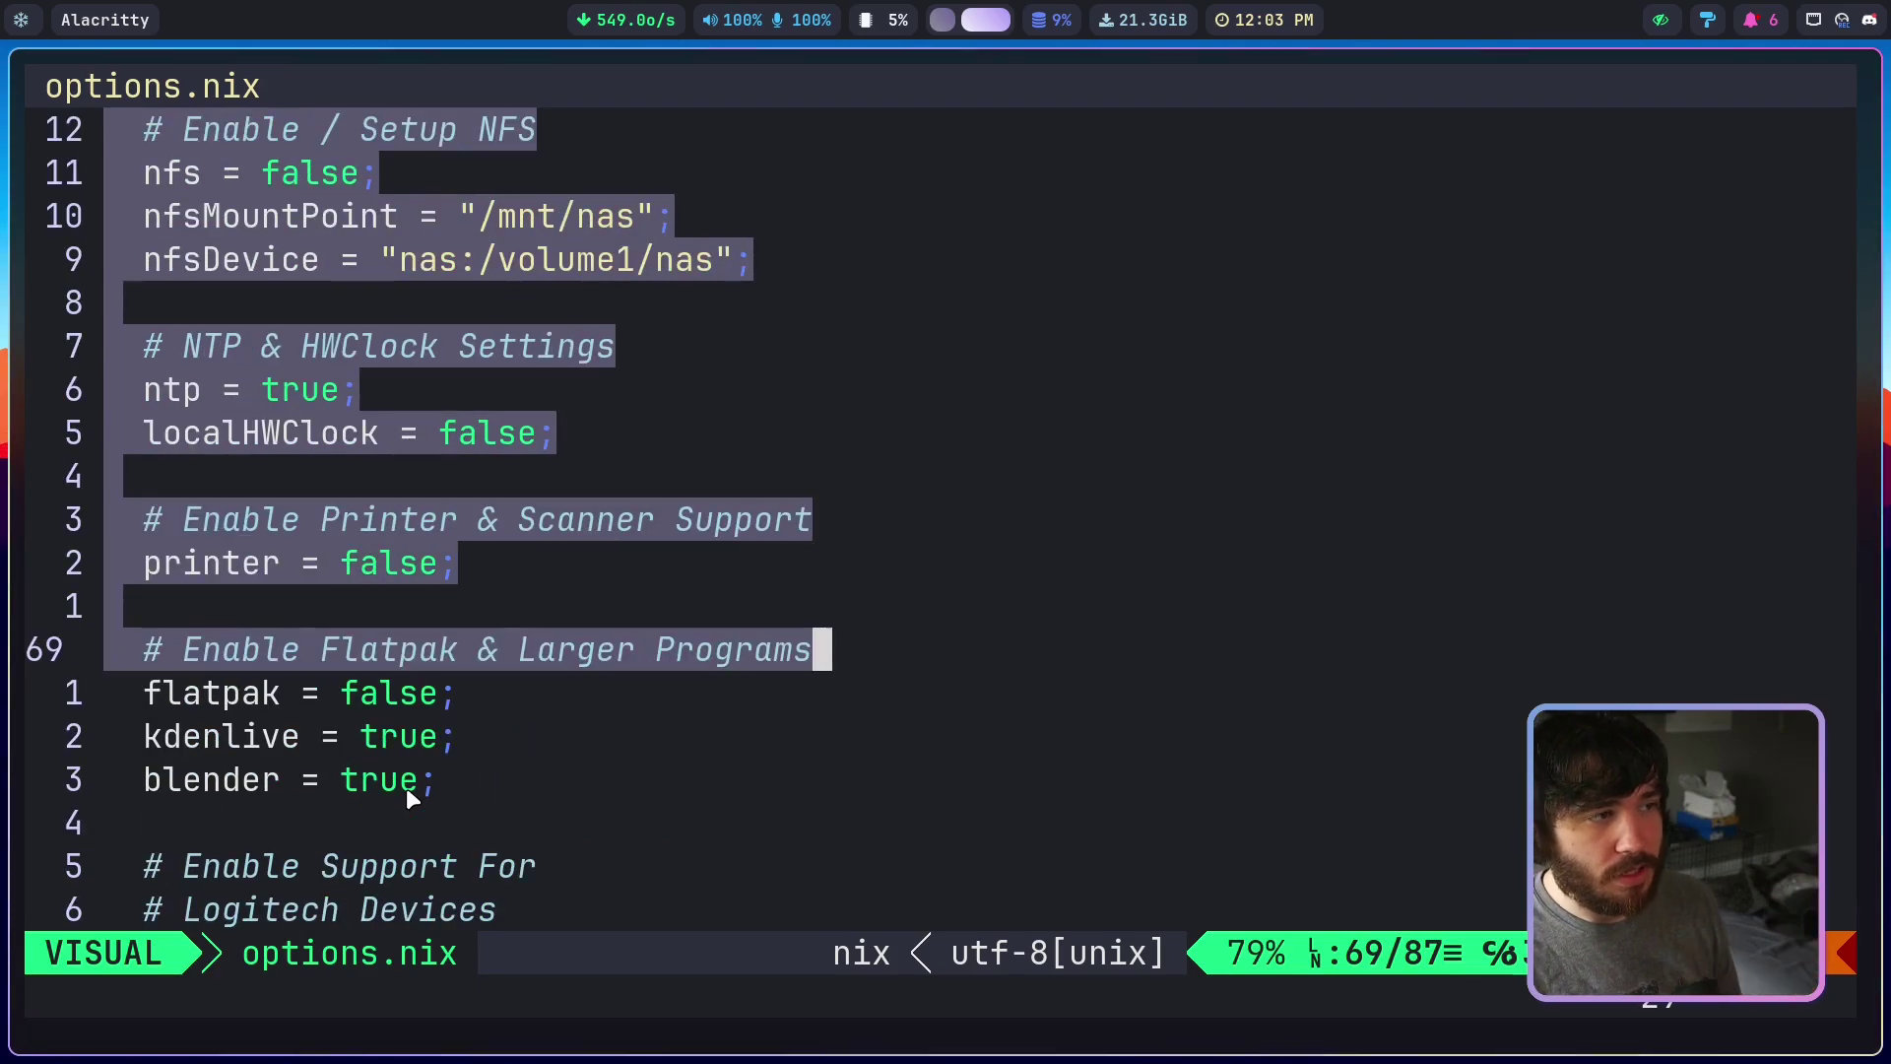
{"action": "left_click", "coordinate": [408, 783]}
{"action": "scroll", "coordinate": [408, 789], "scroll_direction": "up", "scroll_amount": 9}
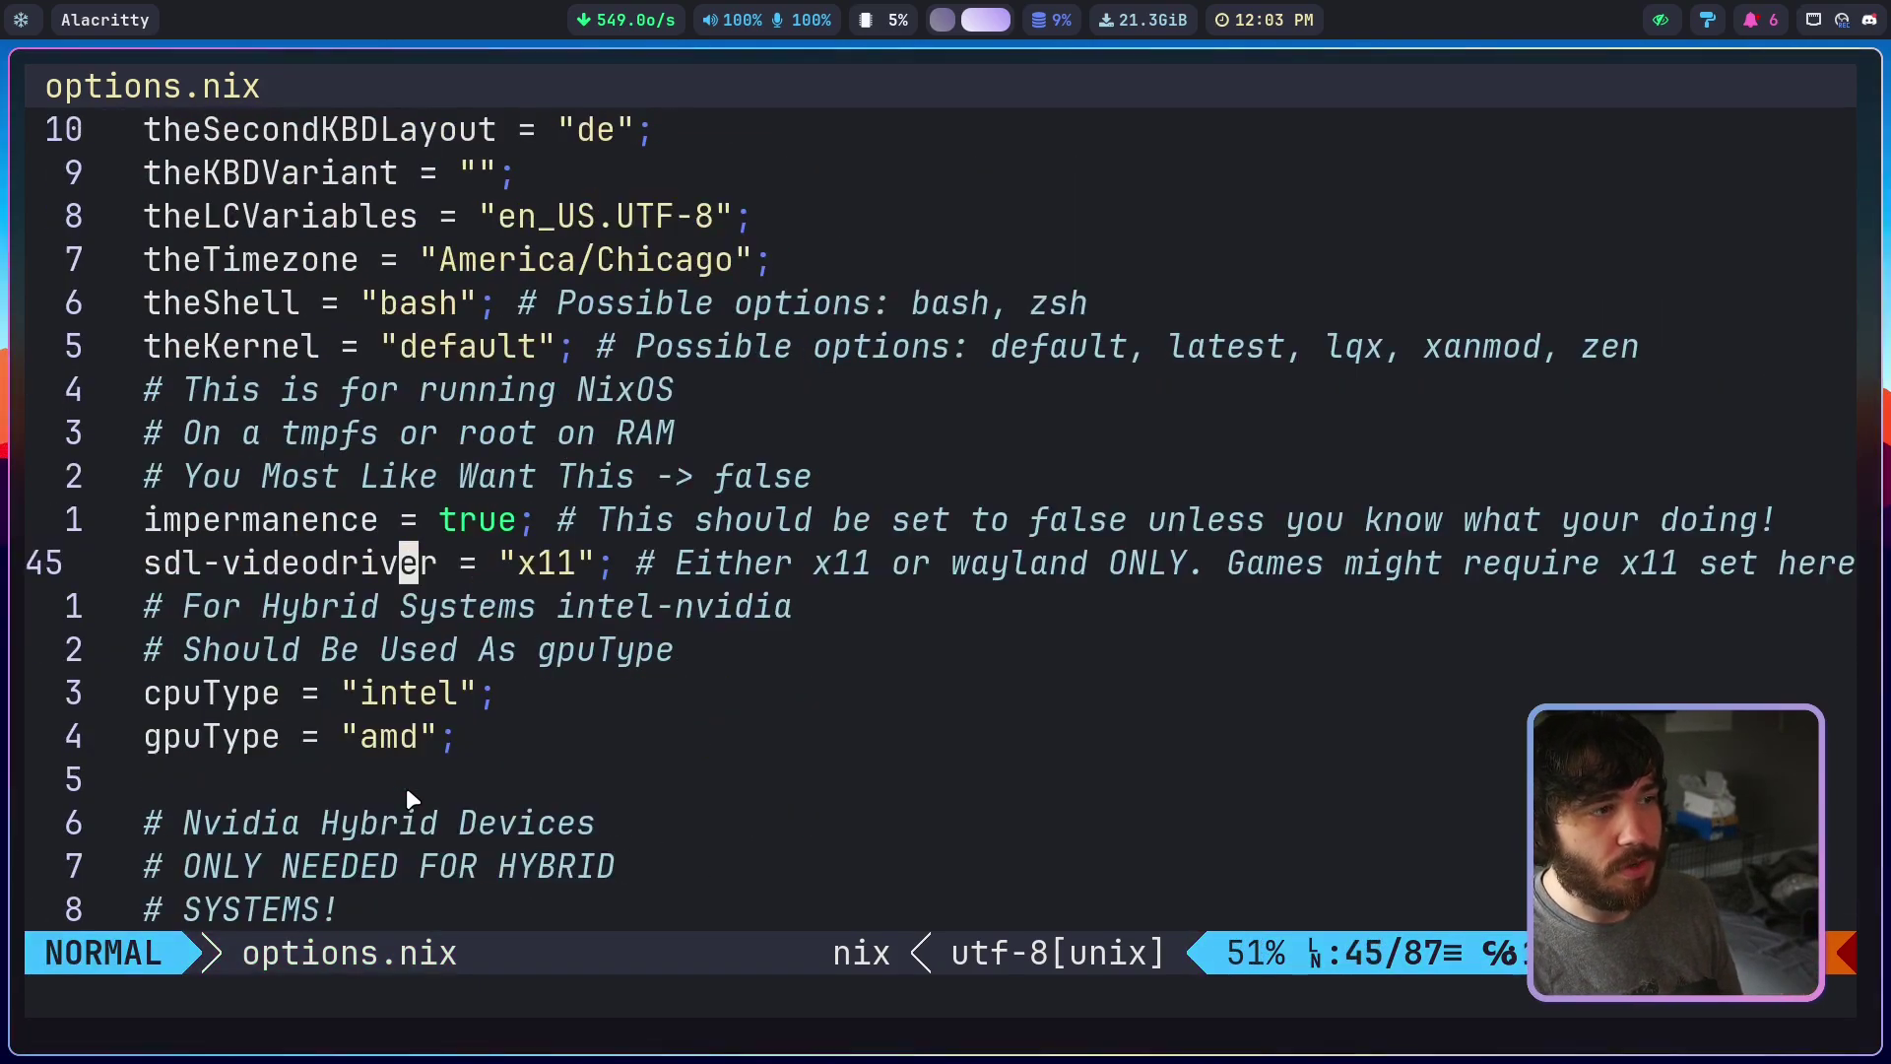
{"action": "scroll", "coordinate": [406, 788], "scroll_direction": "up", "scroll_amount": 2}
{"action": "left_click_drag", "start_coordinate": [310, 790], "coordinate": [646, 570]}
{"action": "left_click", "coordinate": [645, 569]}
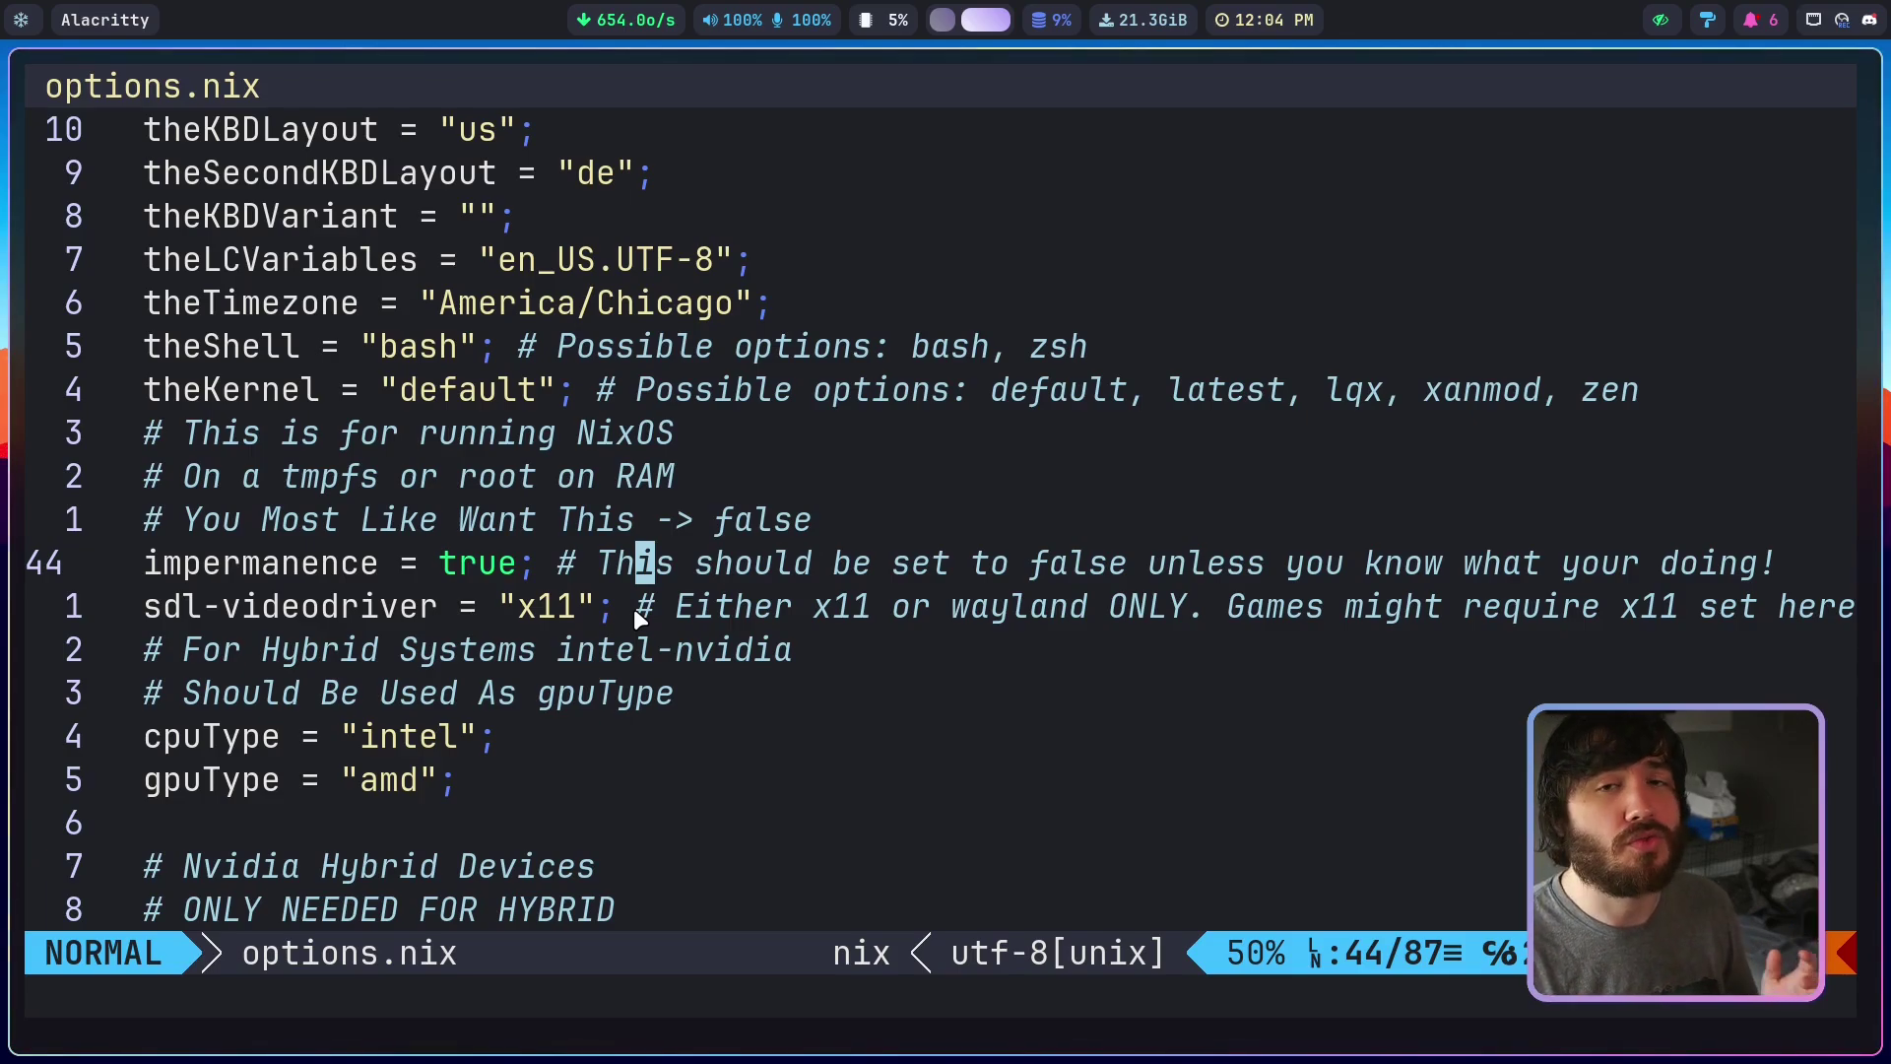
Return to the browser and open the ZaneyOS repository's main README page
{"action": "key", "text": "super+1"}
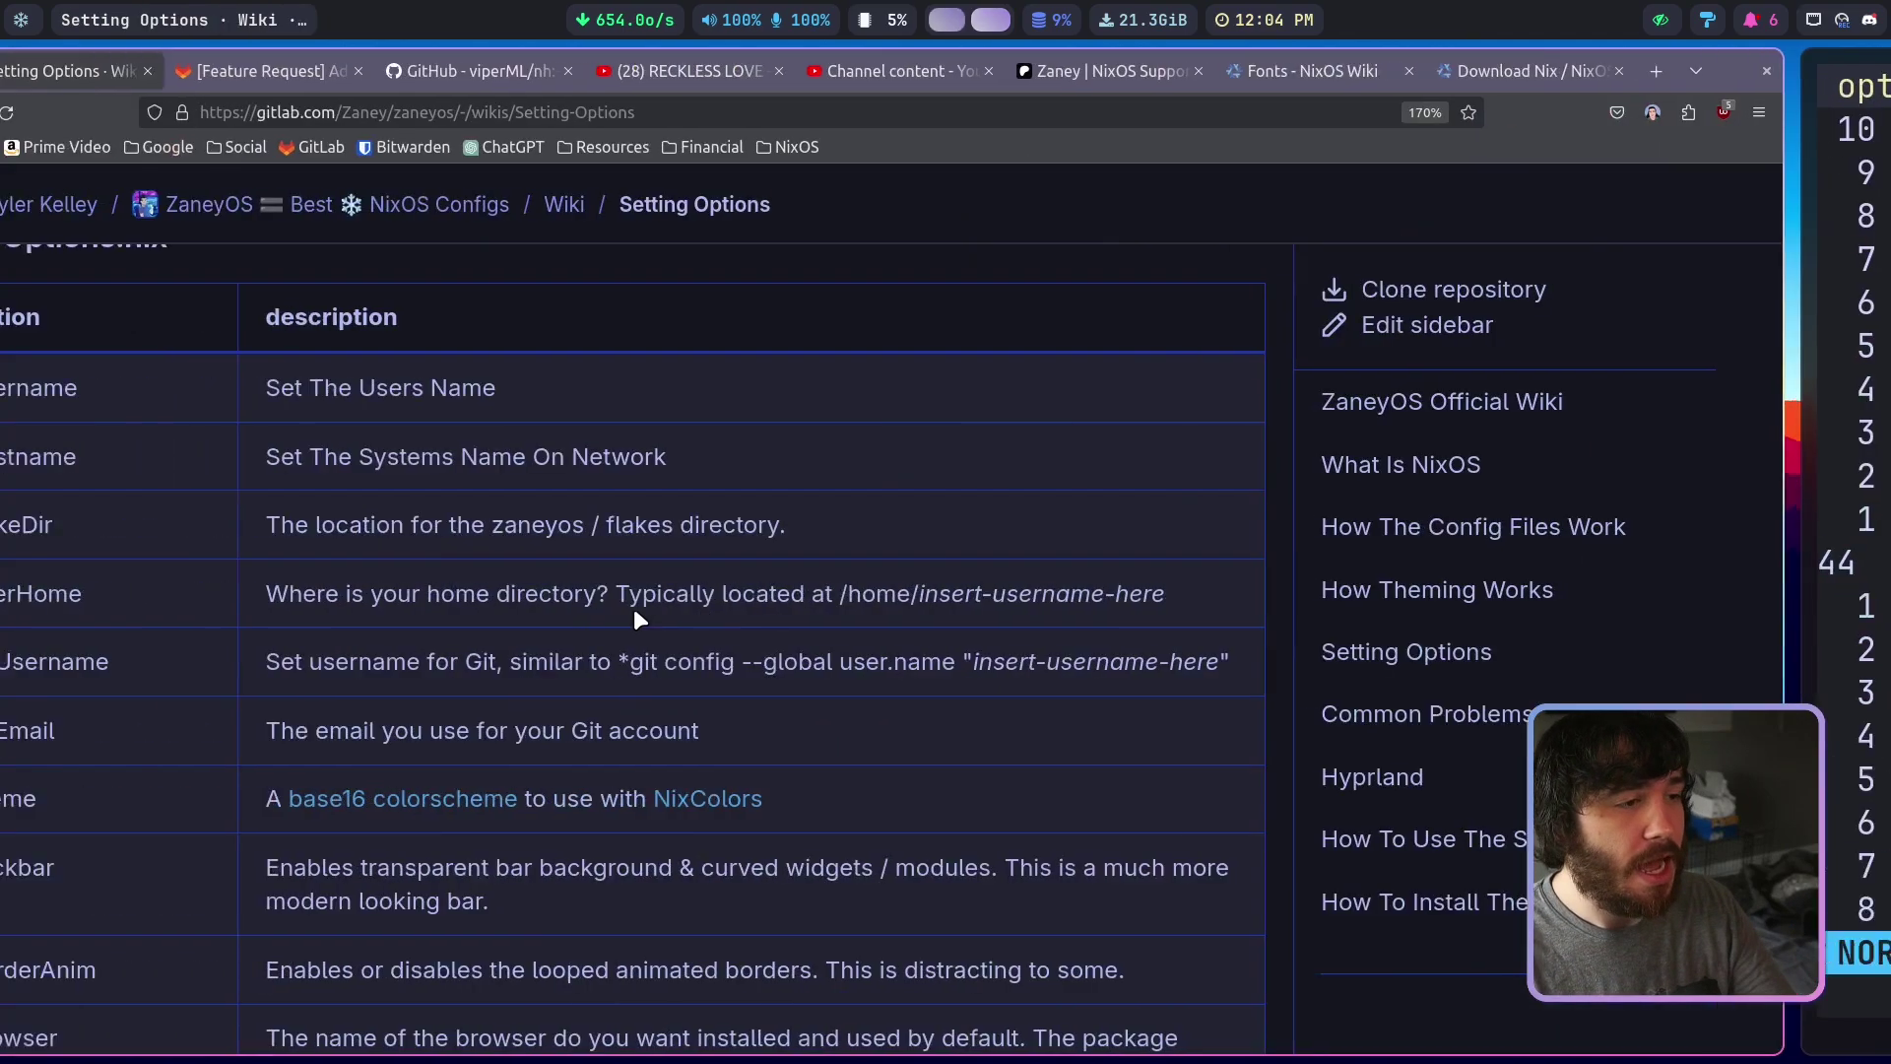
{"action": "left_click", "coordinate": [589, 225]}
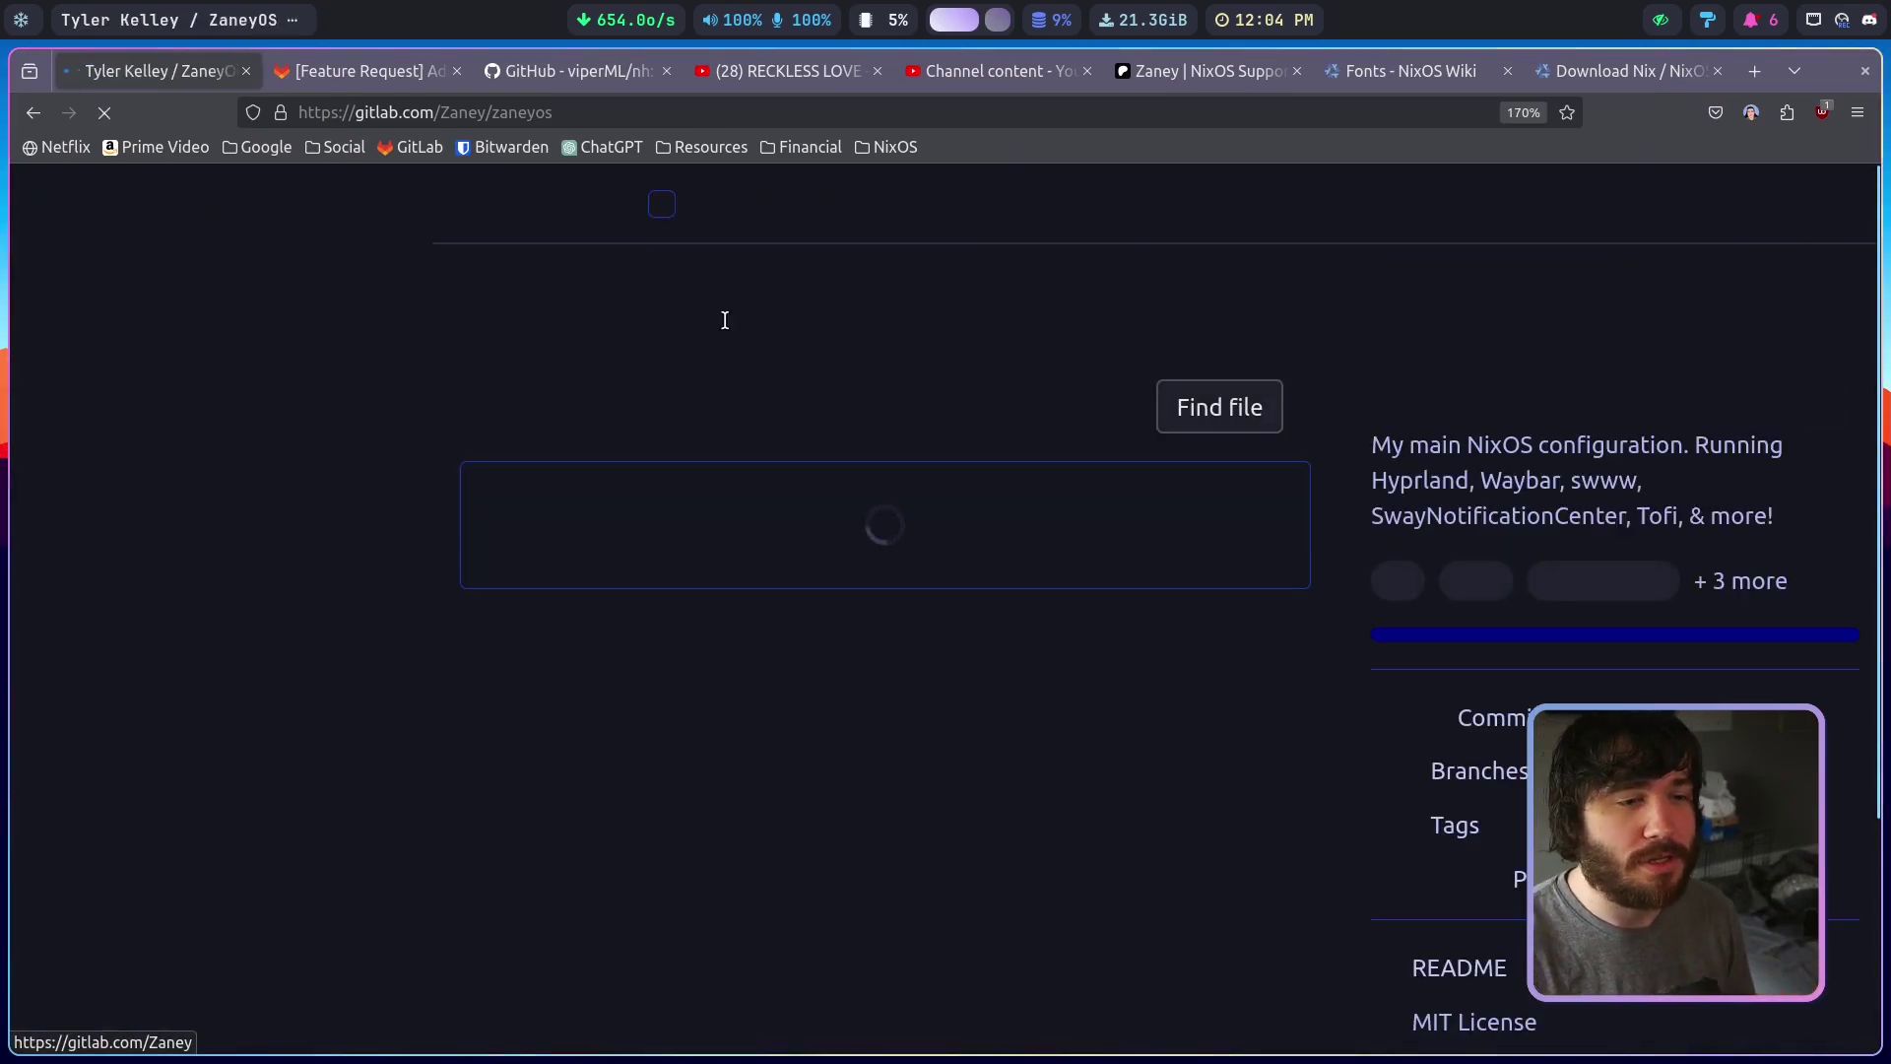
{"action": "scroll", "coordinate": [768, 786], "scroll_direction": "down", "scroll_amount": 15}
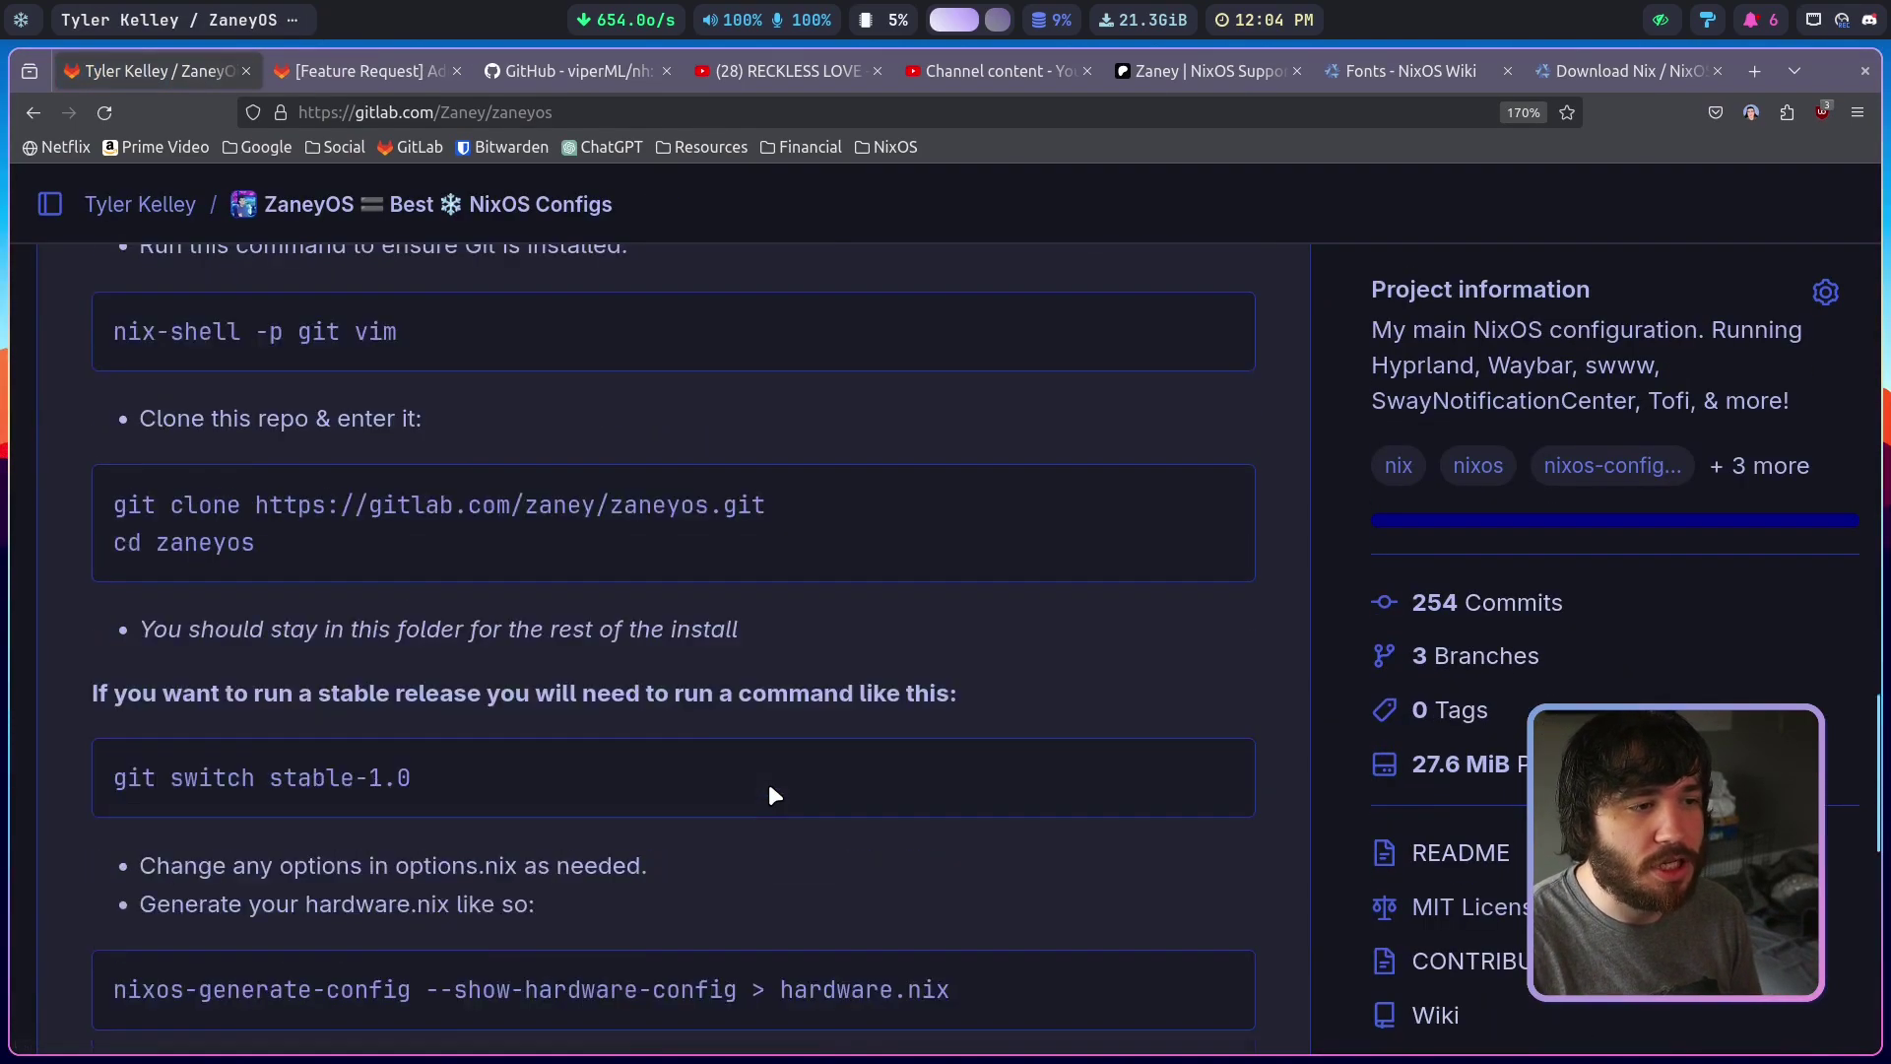
{"action": "scroll", "coordinate": [770, 790], "scroll_direction": "down", "scroll_amount": 8}
{"action": "scroll", "coordinate": [771, 790], "scroll_direction": "up", "scroll_amount": 5}
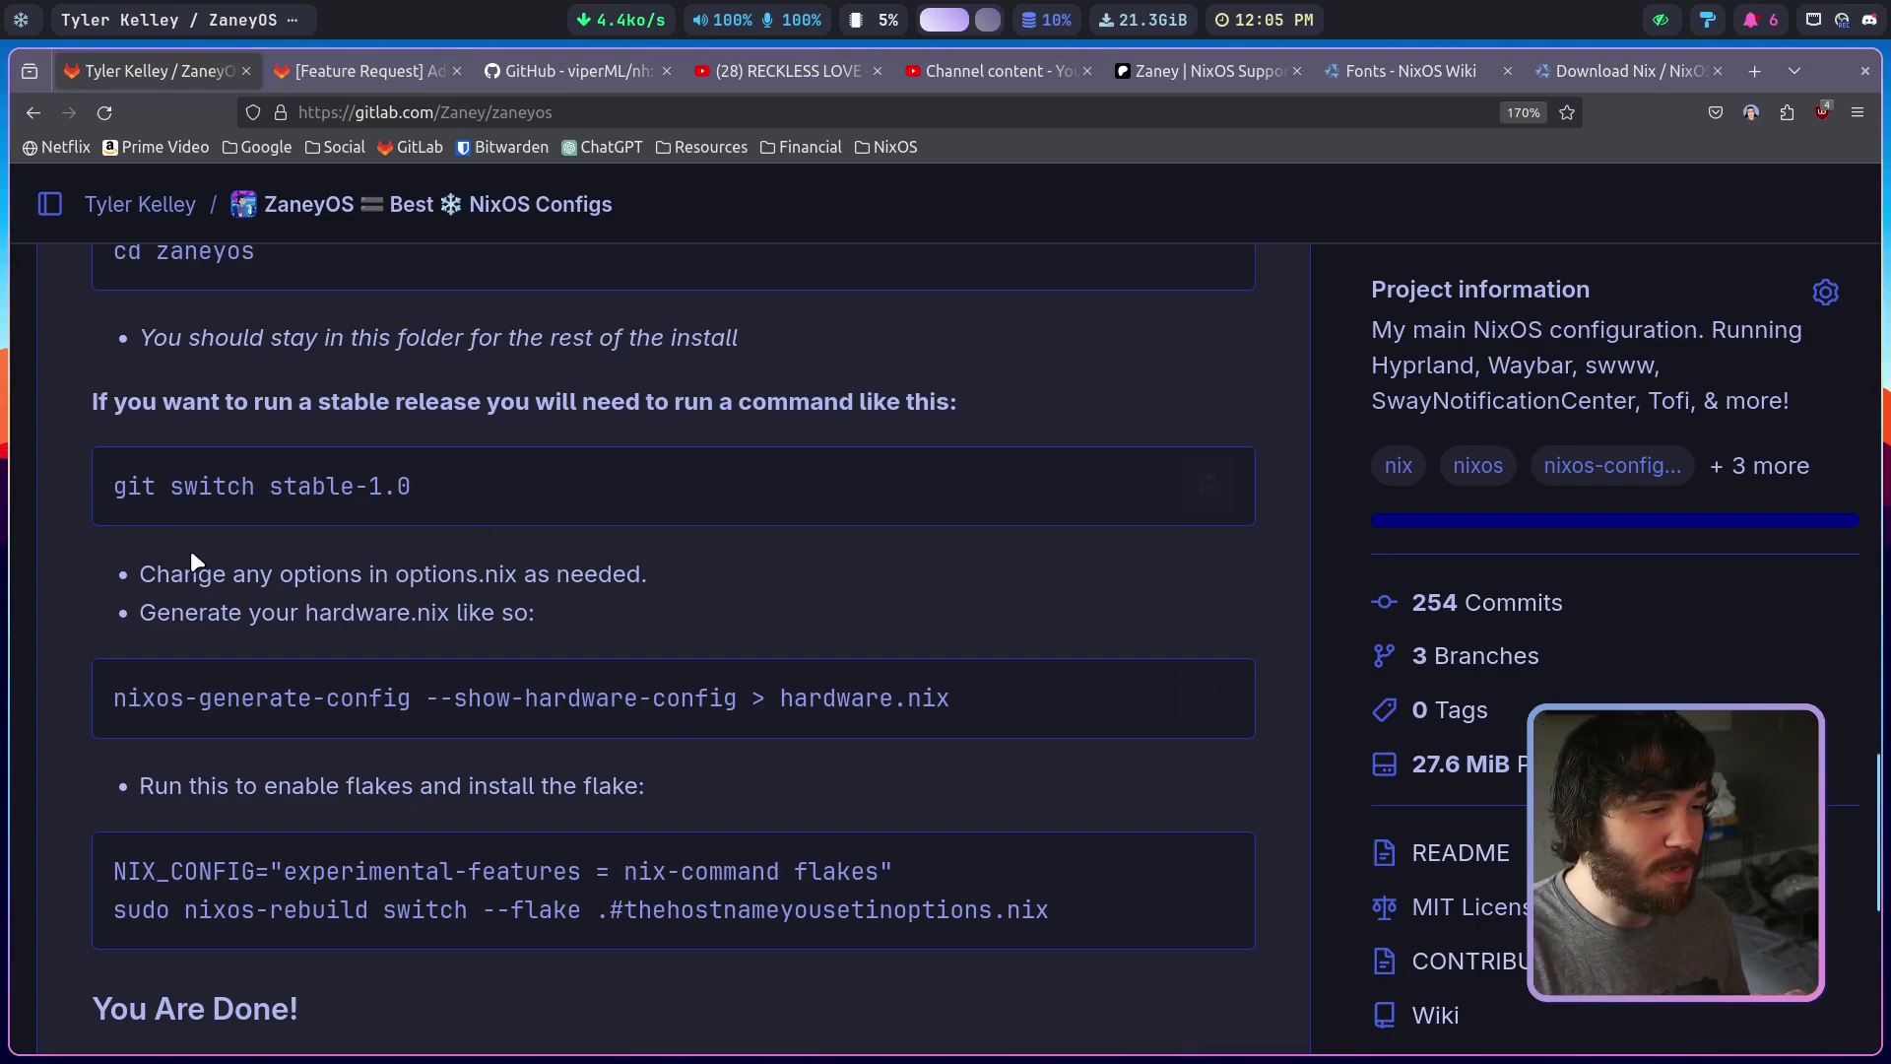
Highlight the README steps for changing options.nix and generating hardware.nix
{"action": "left_click_drag", "start_coordinate": [144, 573], "coordinate": [651, 584]}
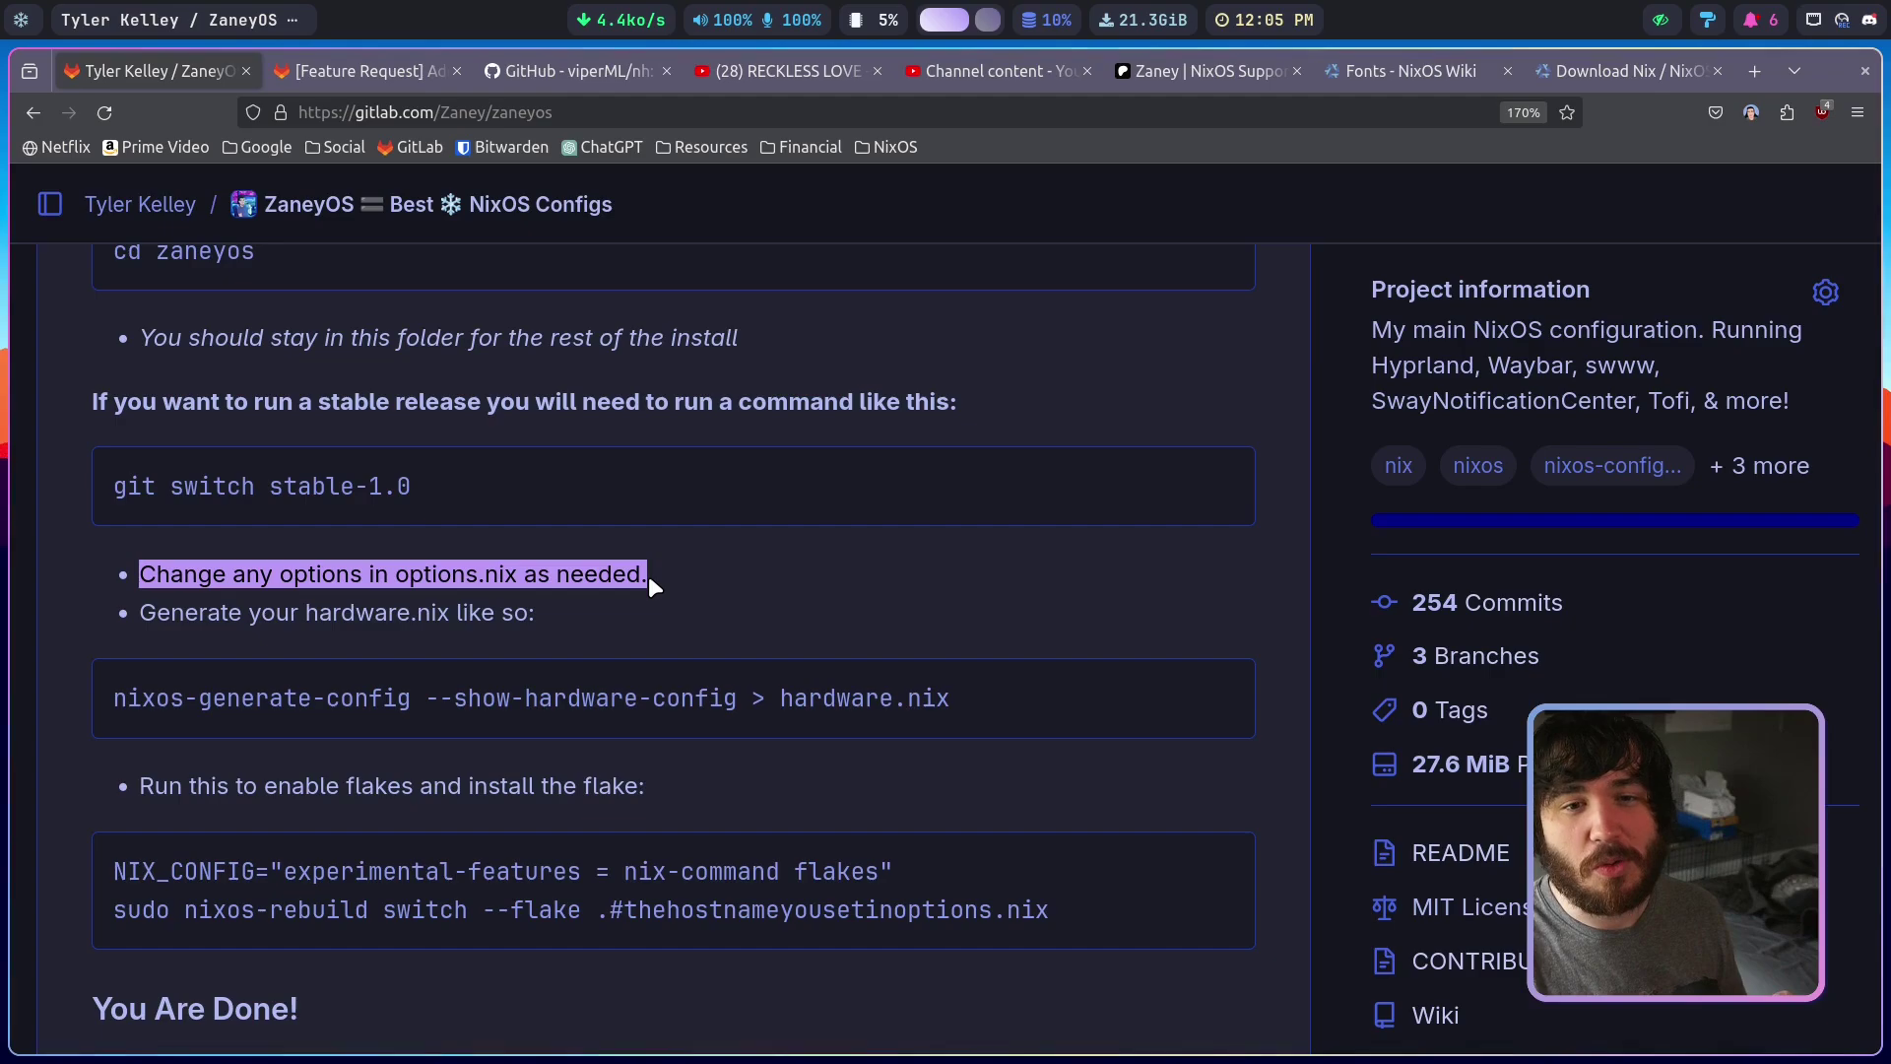
{"action": "left_click", "coordinate": [650, 585]}
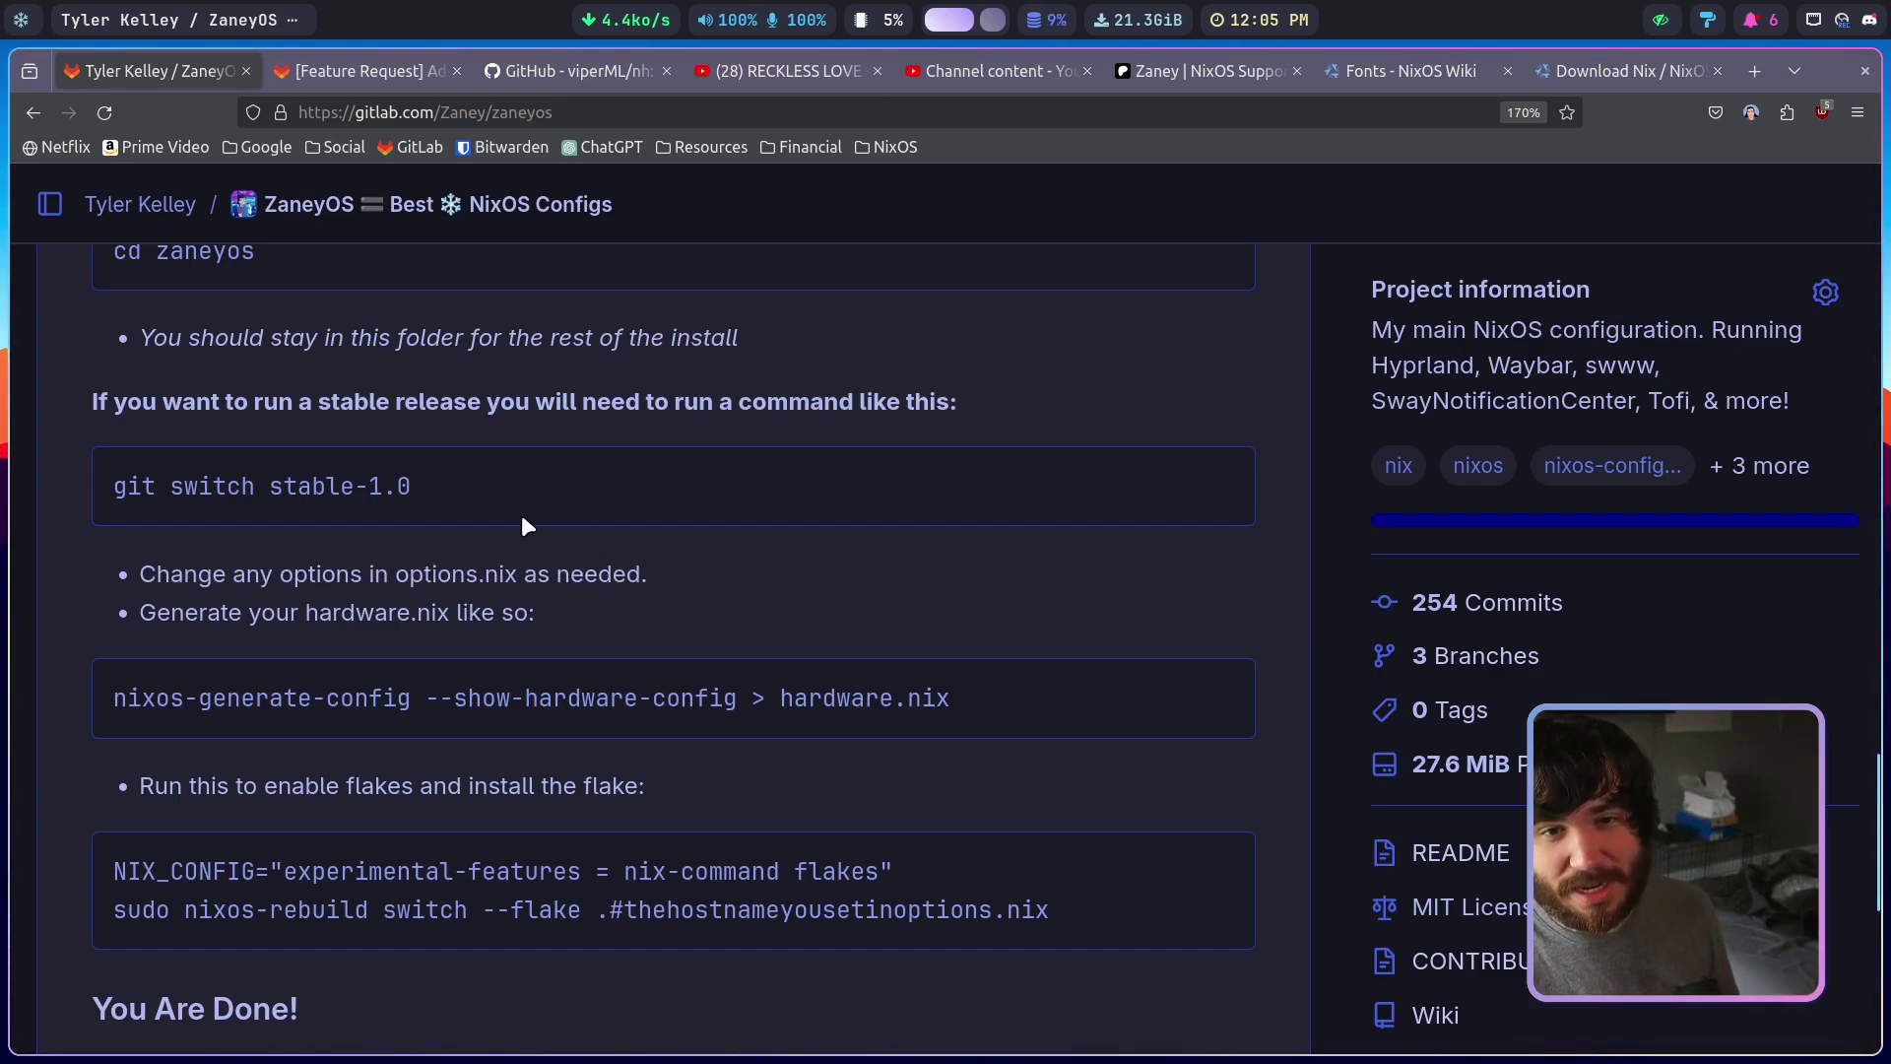
{"action": "left_click_drag", "start_coordinate": [167, 697], "coordinate": [612, 729]}
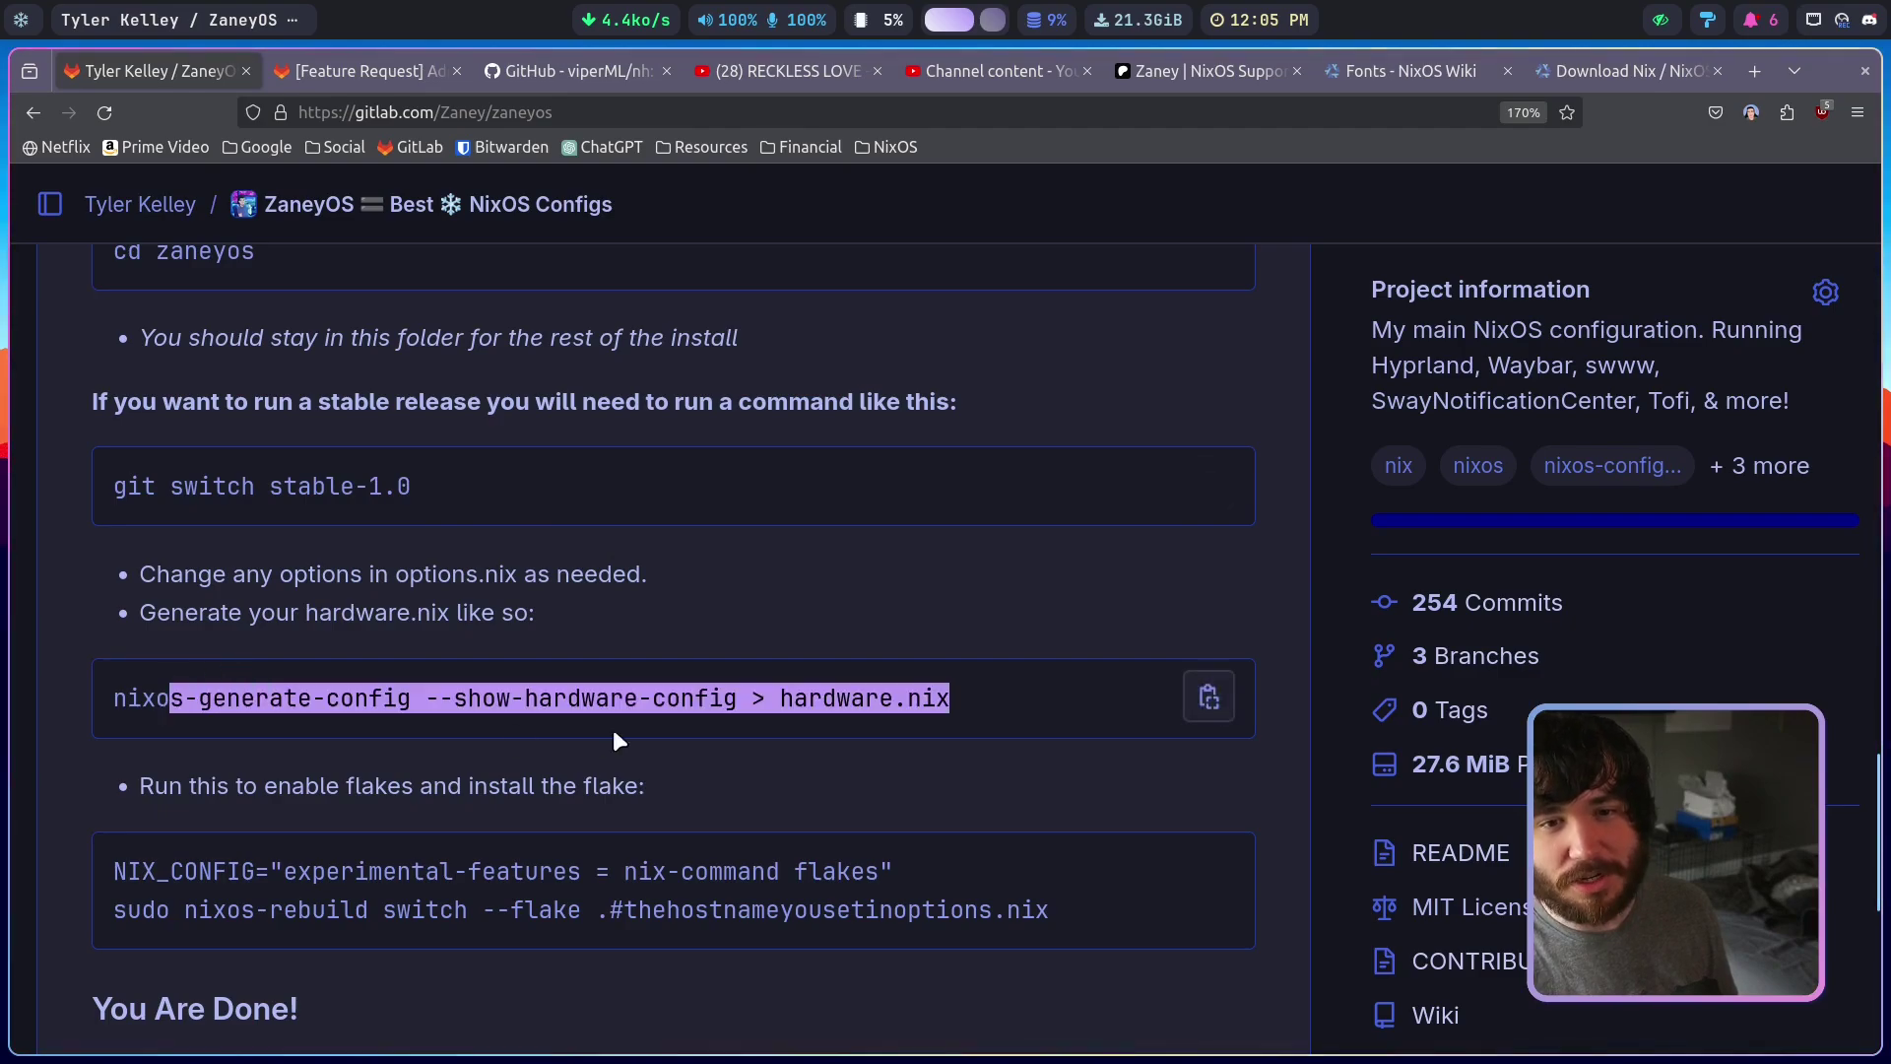
{"action": "left_click", "coordinate": [613, 729]}
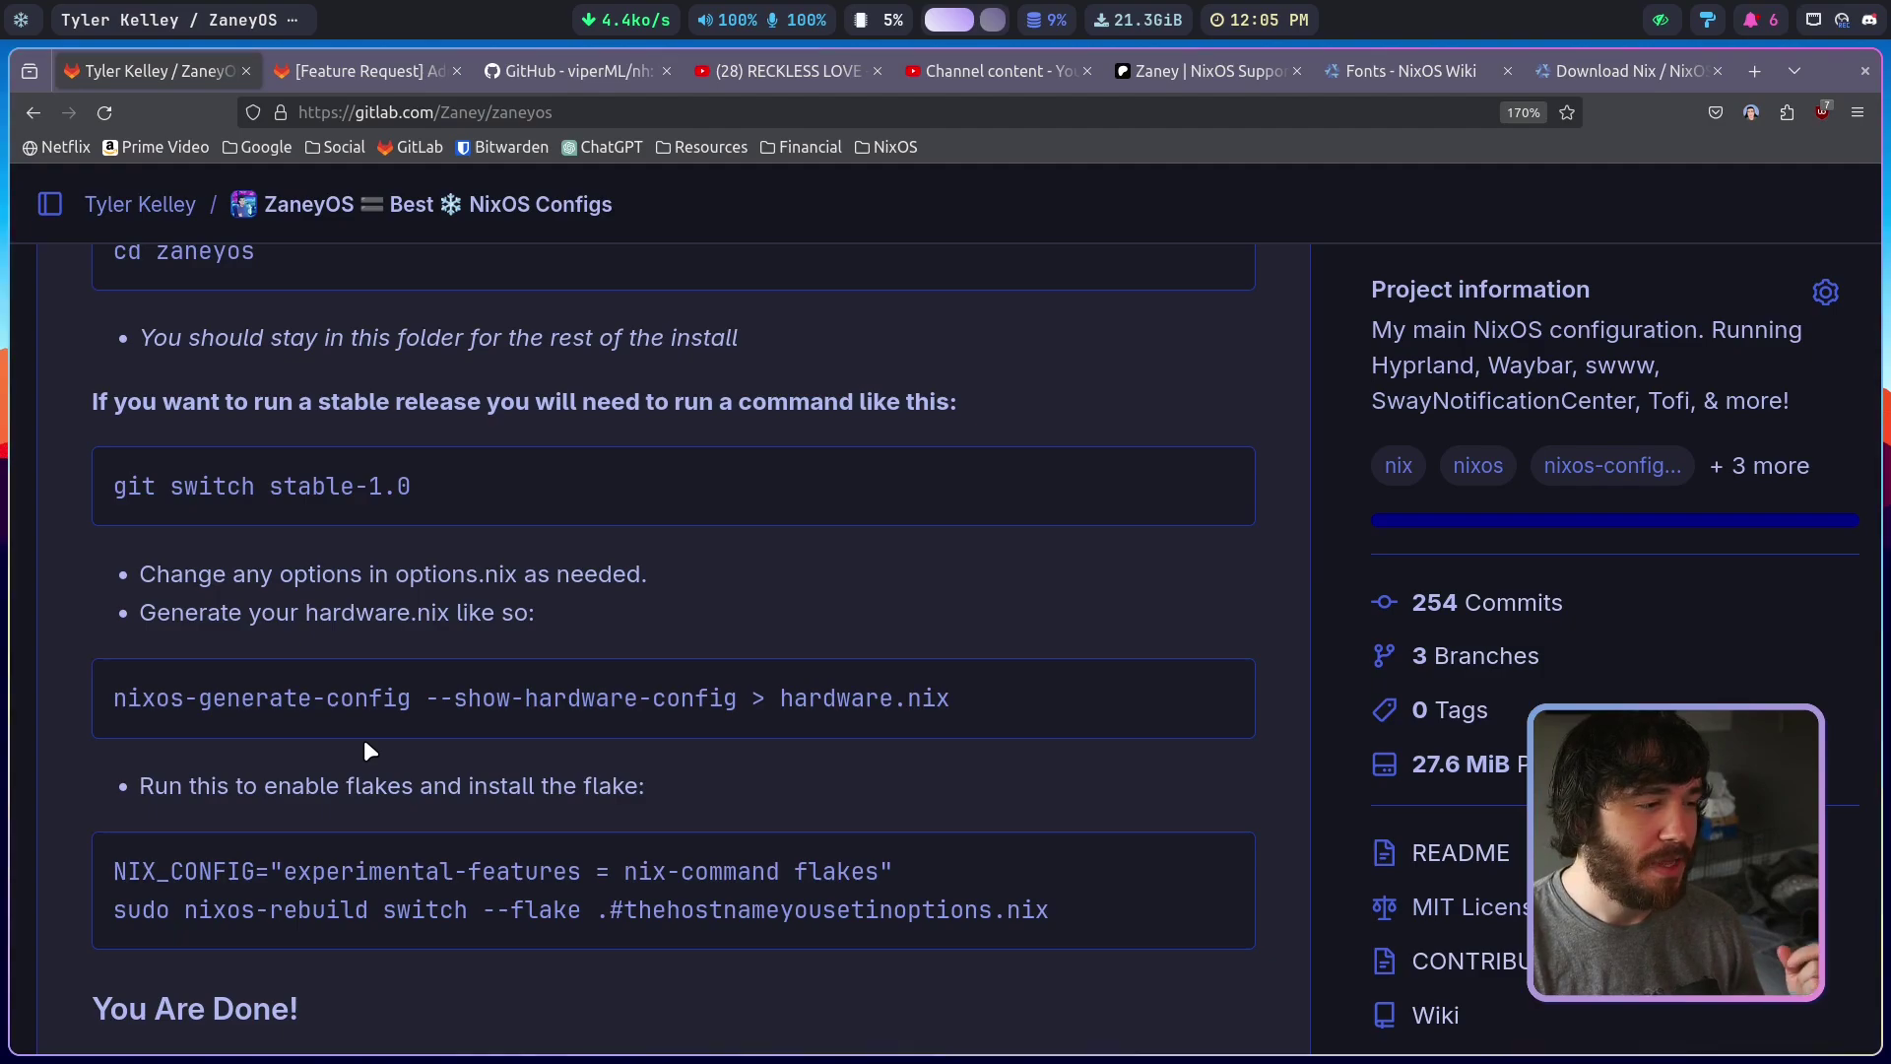
{"action": "scroll", "coordinate": [365, 745], "scroll_direction": "down", "scroll_amount": 3}
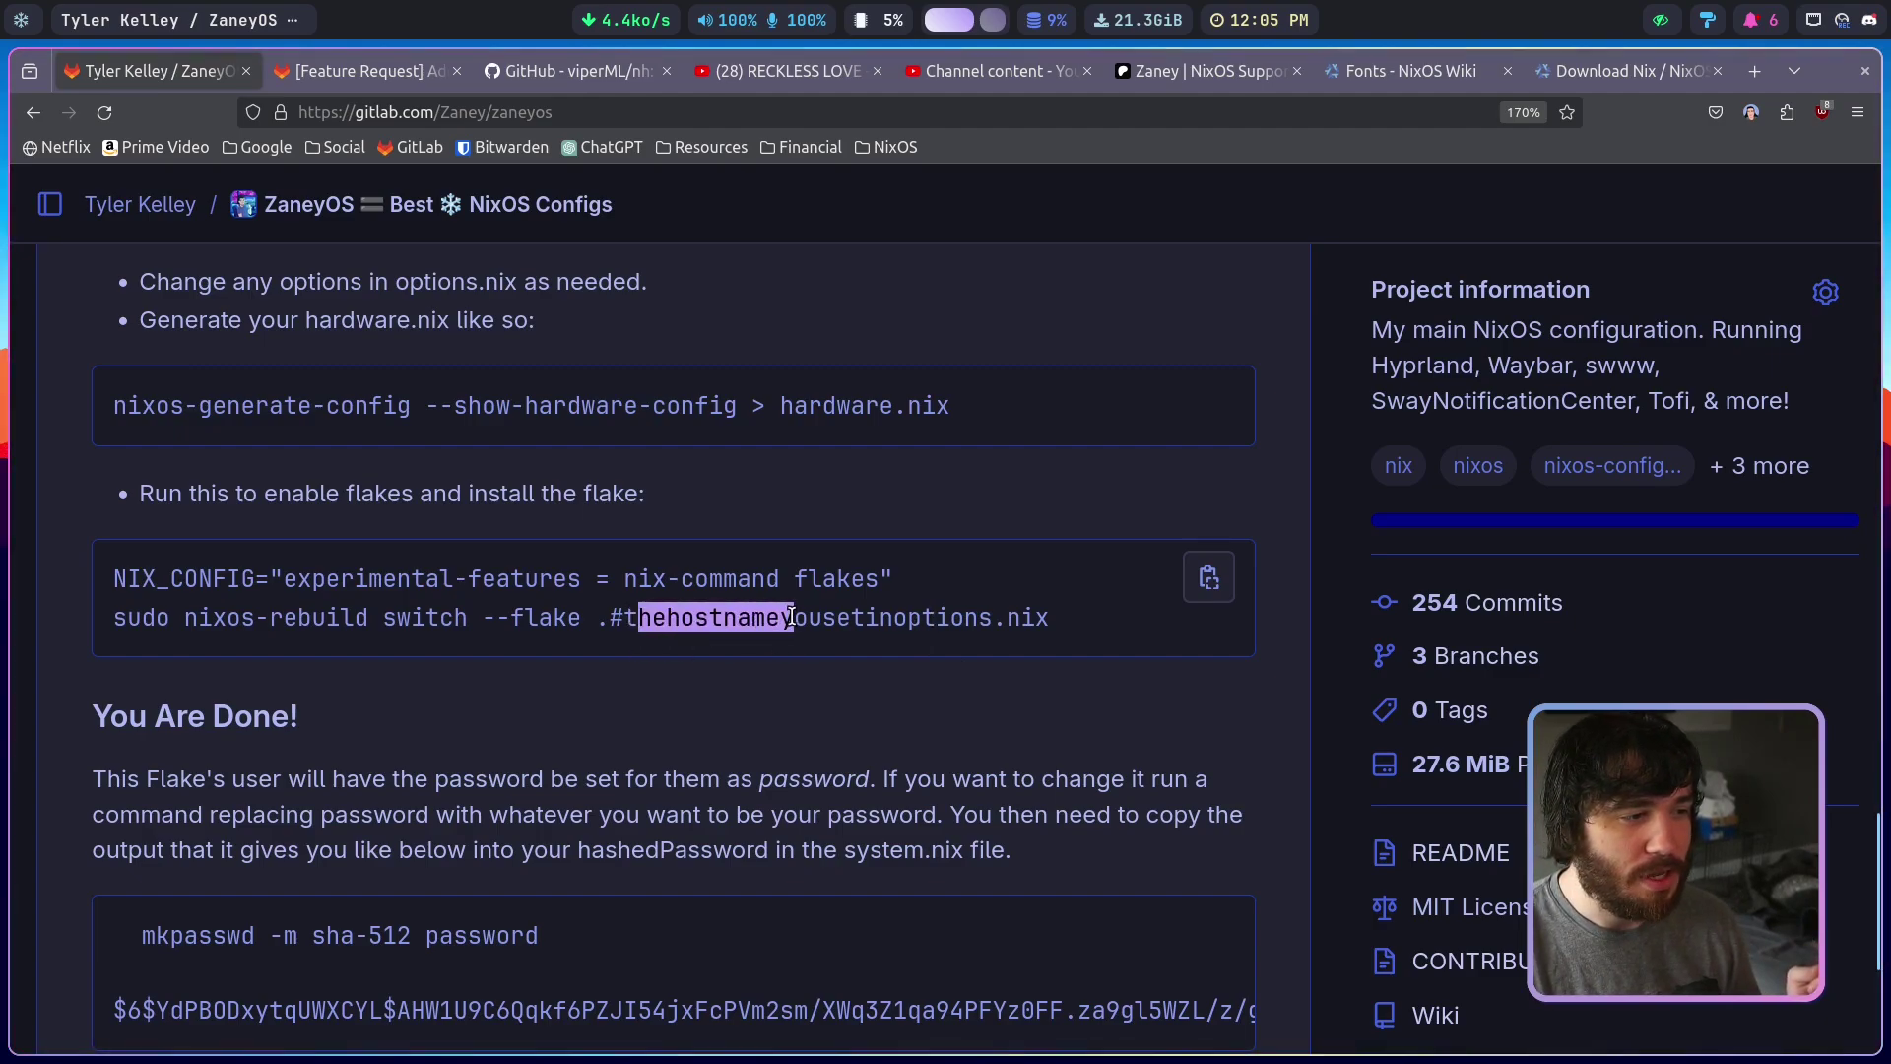
{"action": "left_click", "coordinate": [615, 618]}
{"action": "left_click_drag", "start_coordinate": [635, 621], "coordinate": [994, 621]}
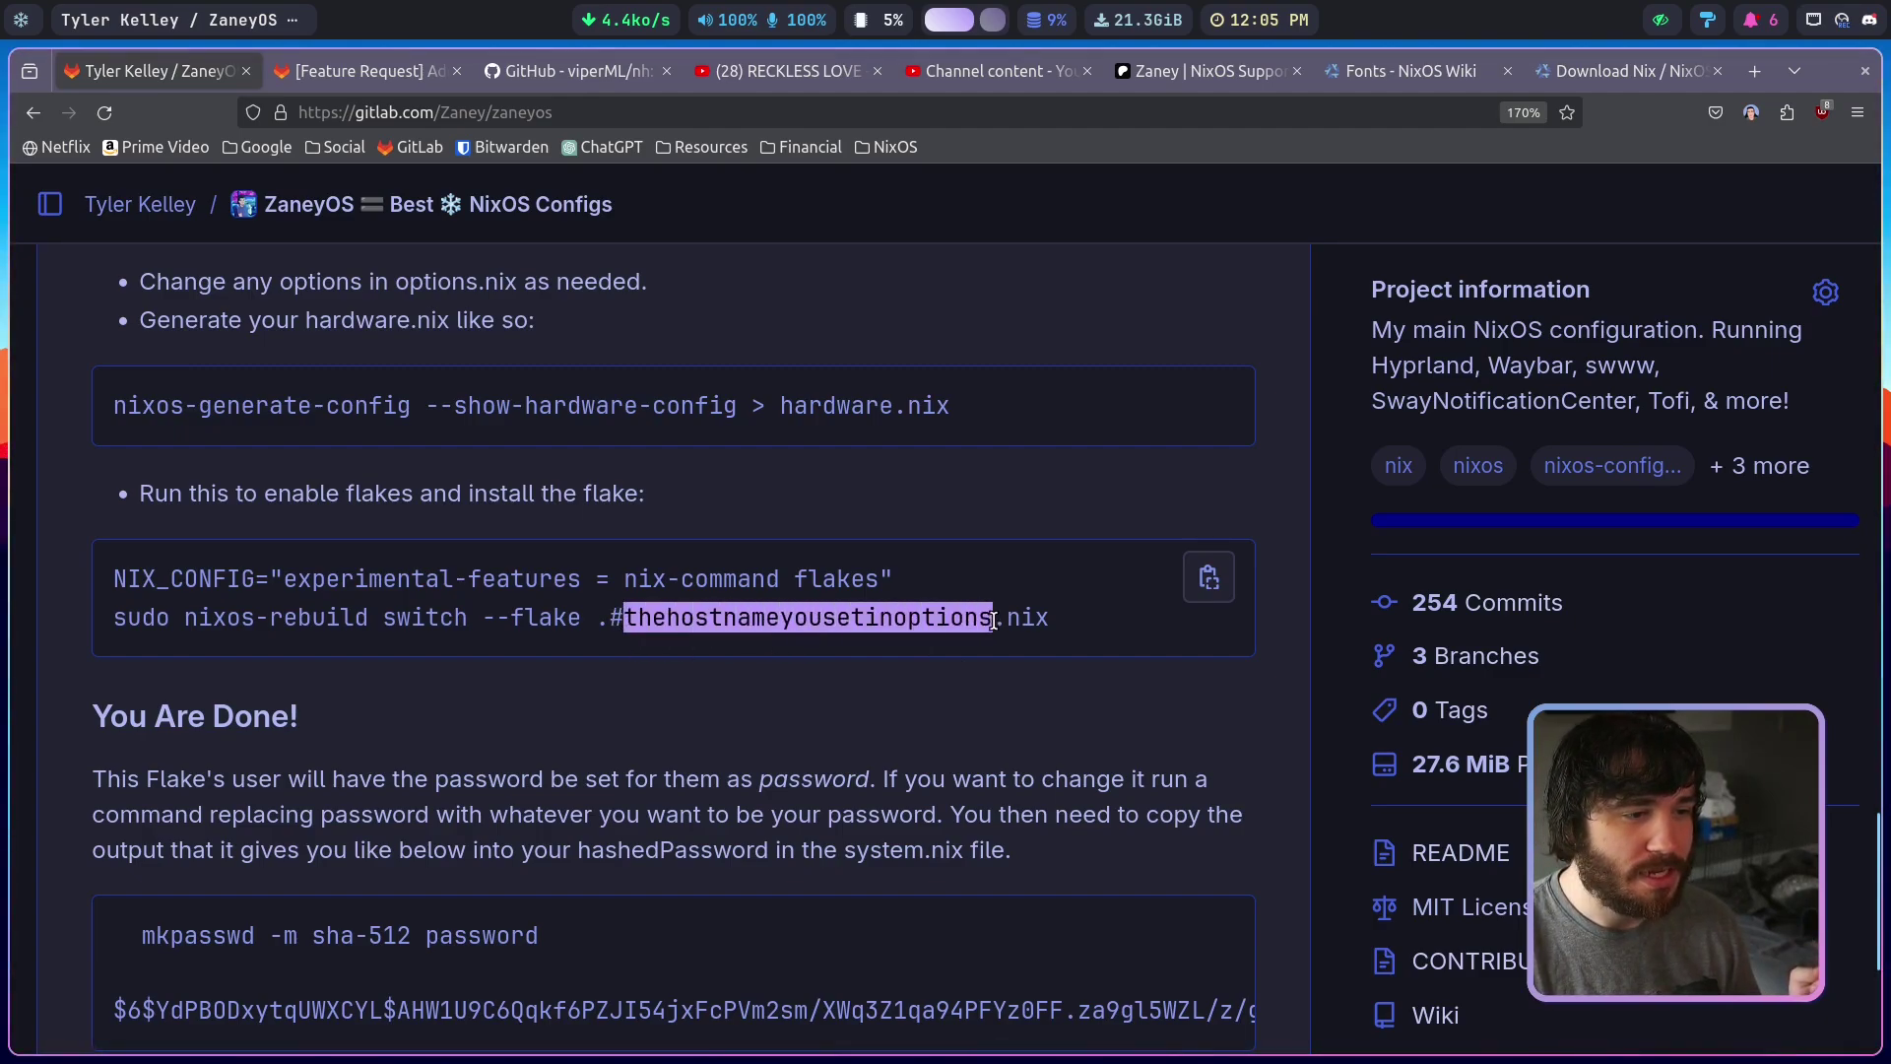
{"action": "left_click", "coordinate": [1056, 618]}
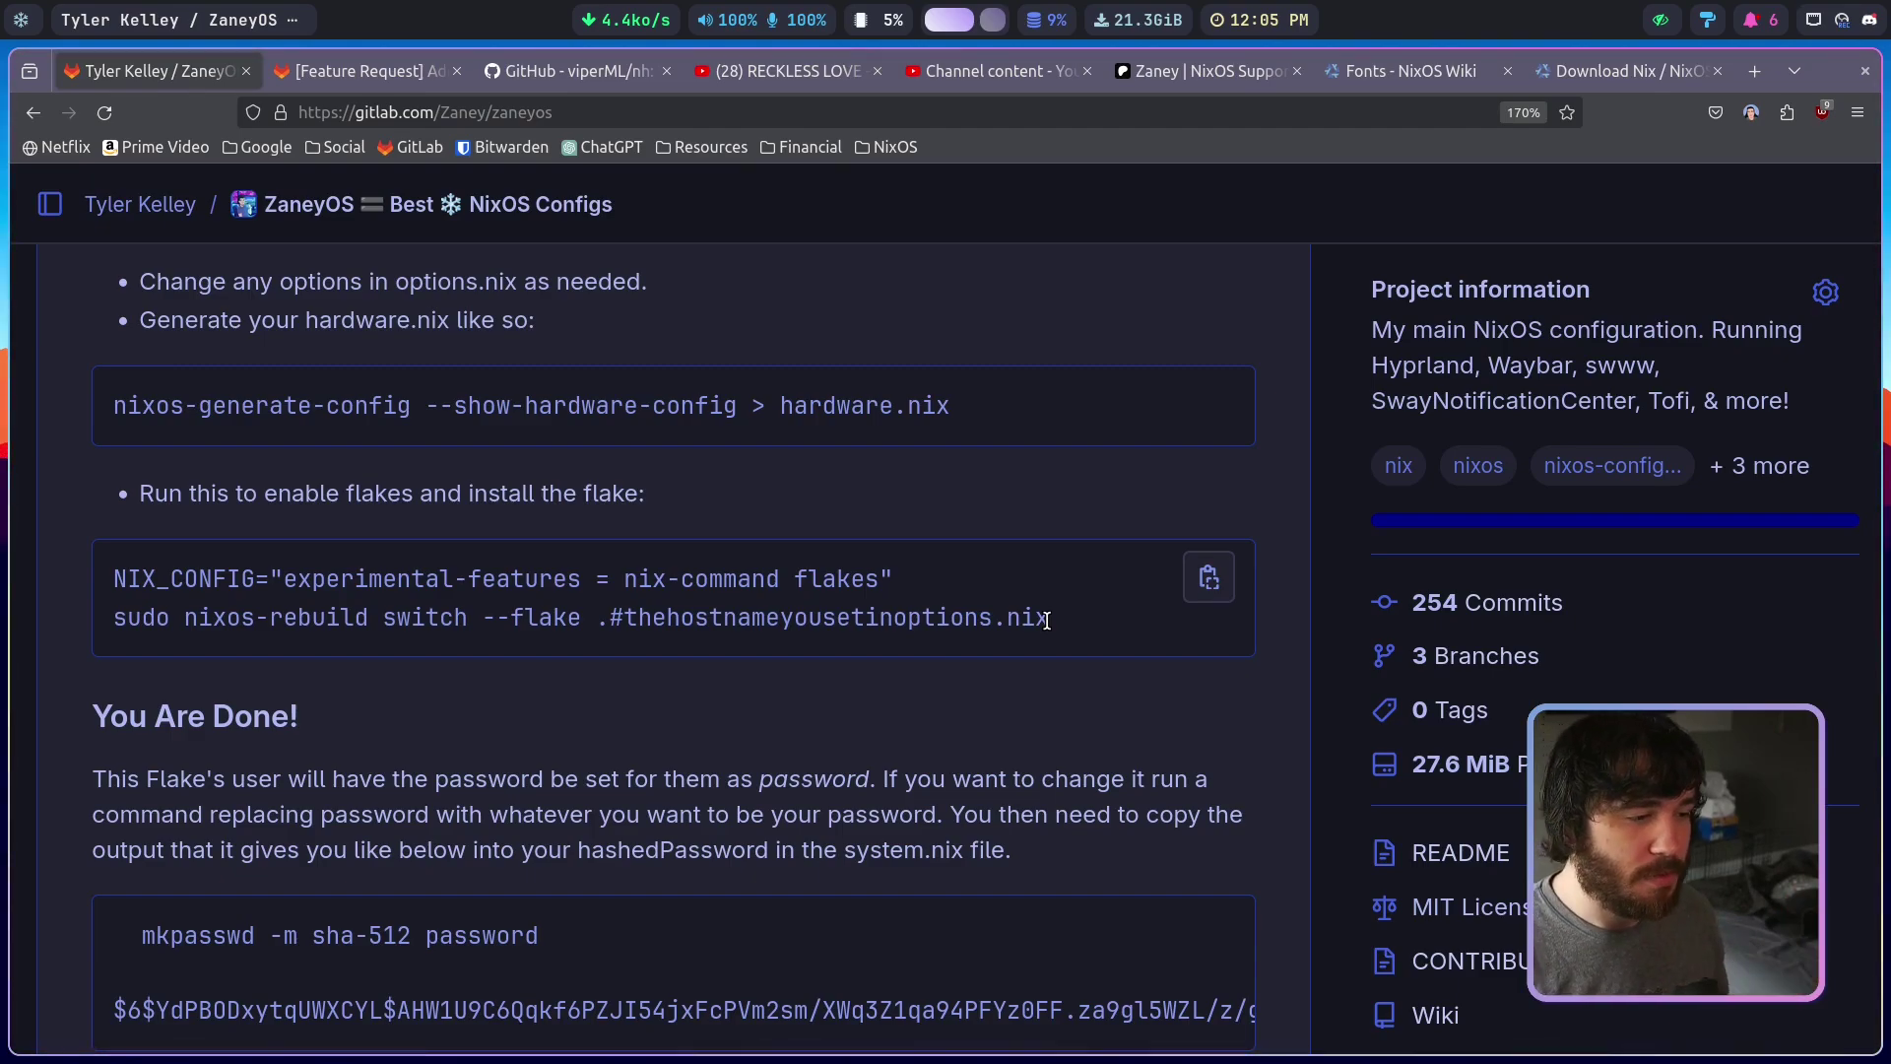
{"action": "scroll", "coordinate": [1046, 620], "scroll_direction": "down", "scroll_amount": 3}
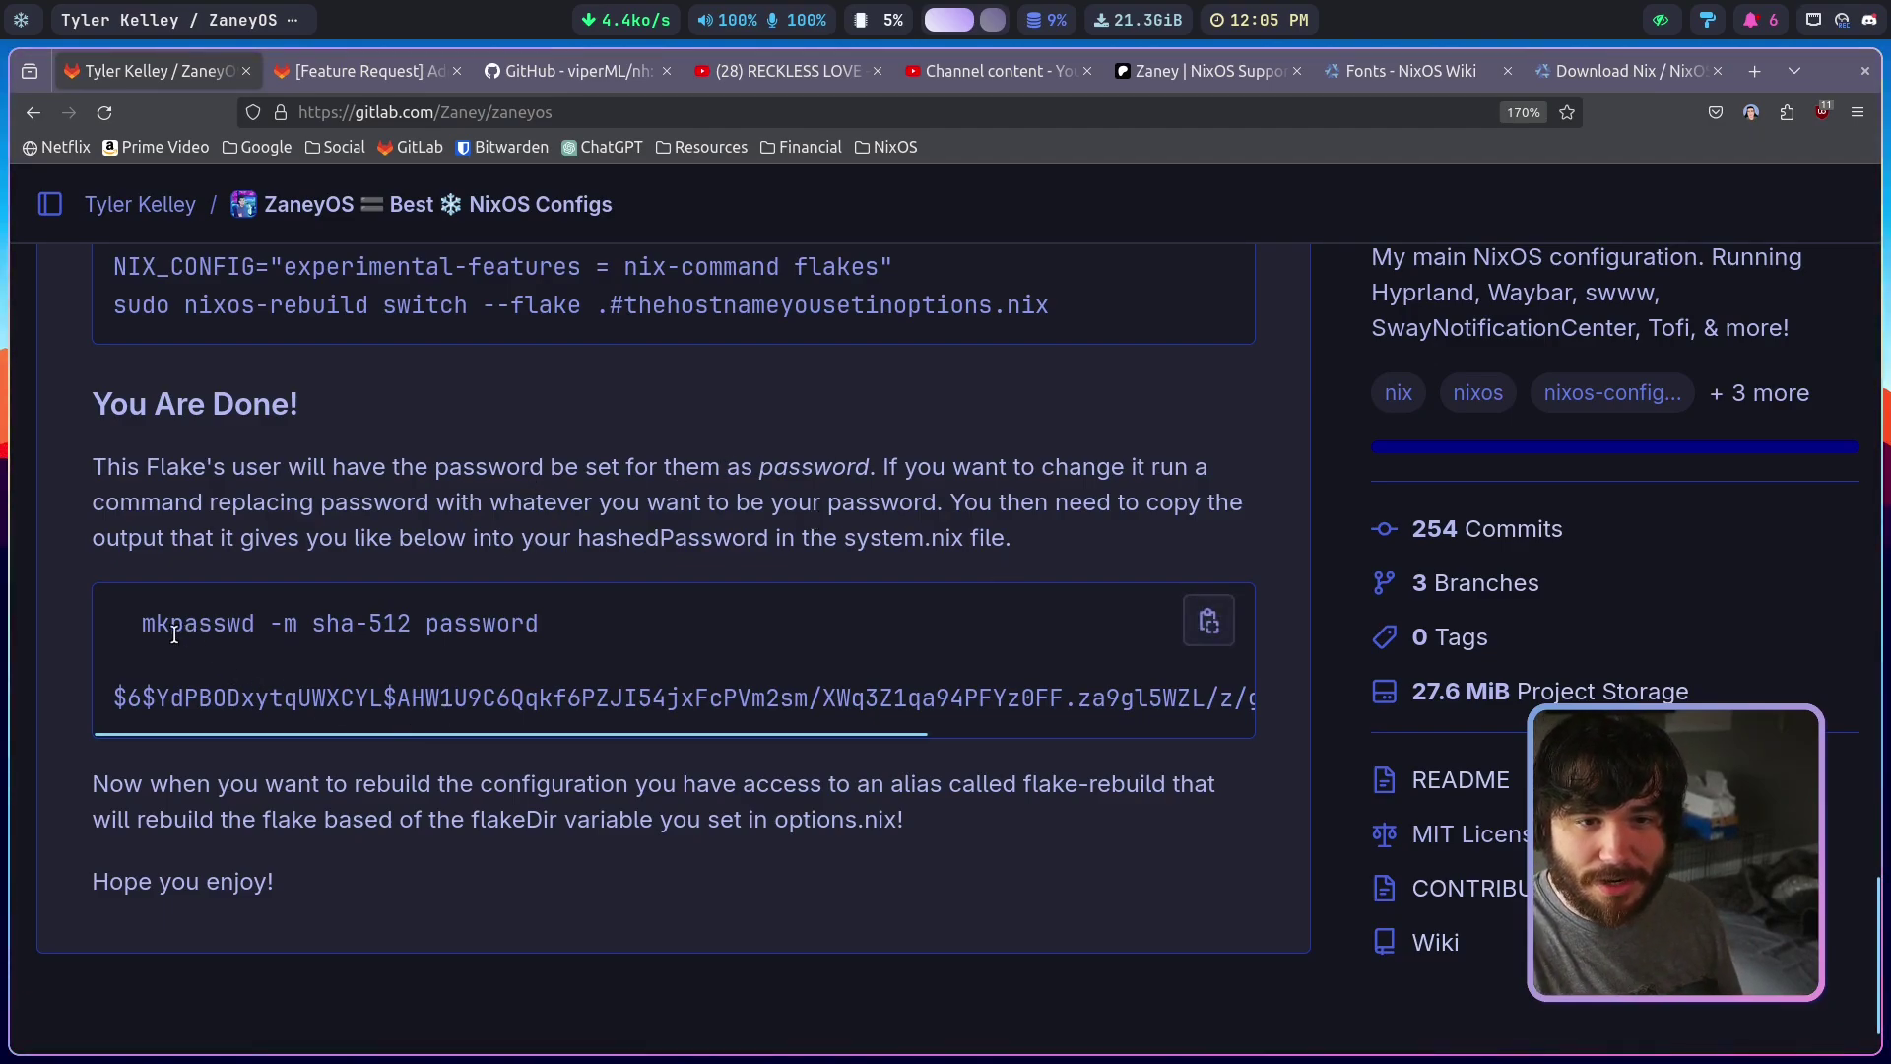
{"action": "left_click_drag", "start_coordinate": [320, 619], "coordinate": [885, 704]}
{"action": "left_click", "coordinate": [414, 668]}
{"action": "left_click_drag", "start_coordinate": [128, 627], "coordinate": [503, 629]}
{"action": "left_click", "coordinate": [361, 690]}
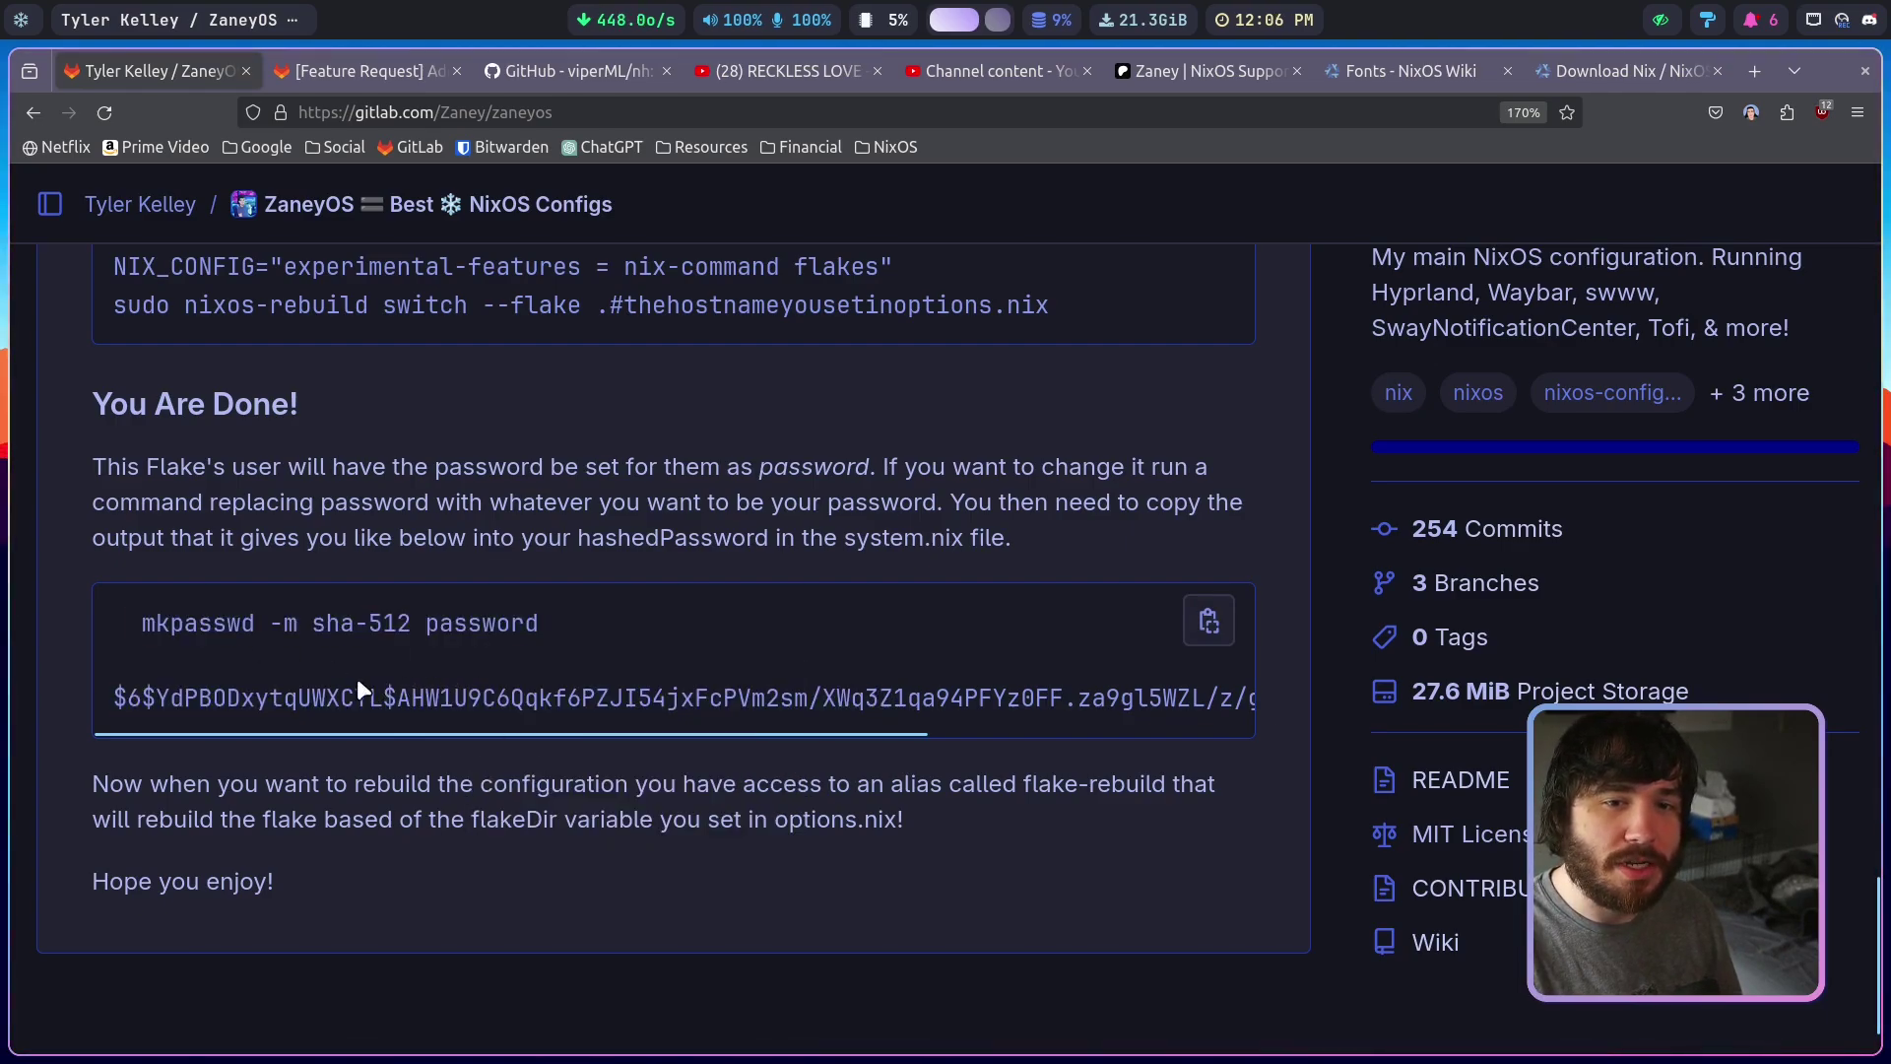
{"action": "left_click_drag", "start_coordinate": [332, 696], "coordinate": [821, 707]}
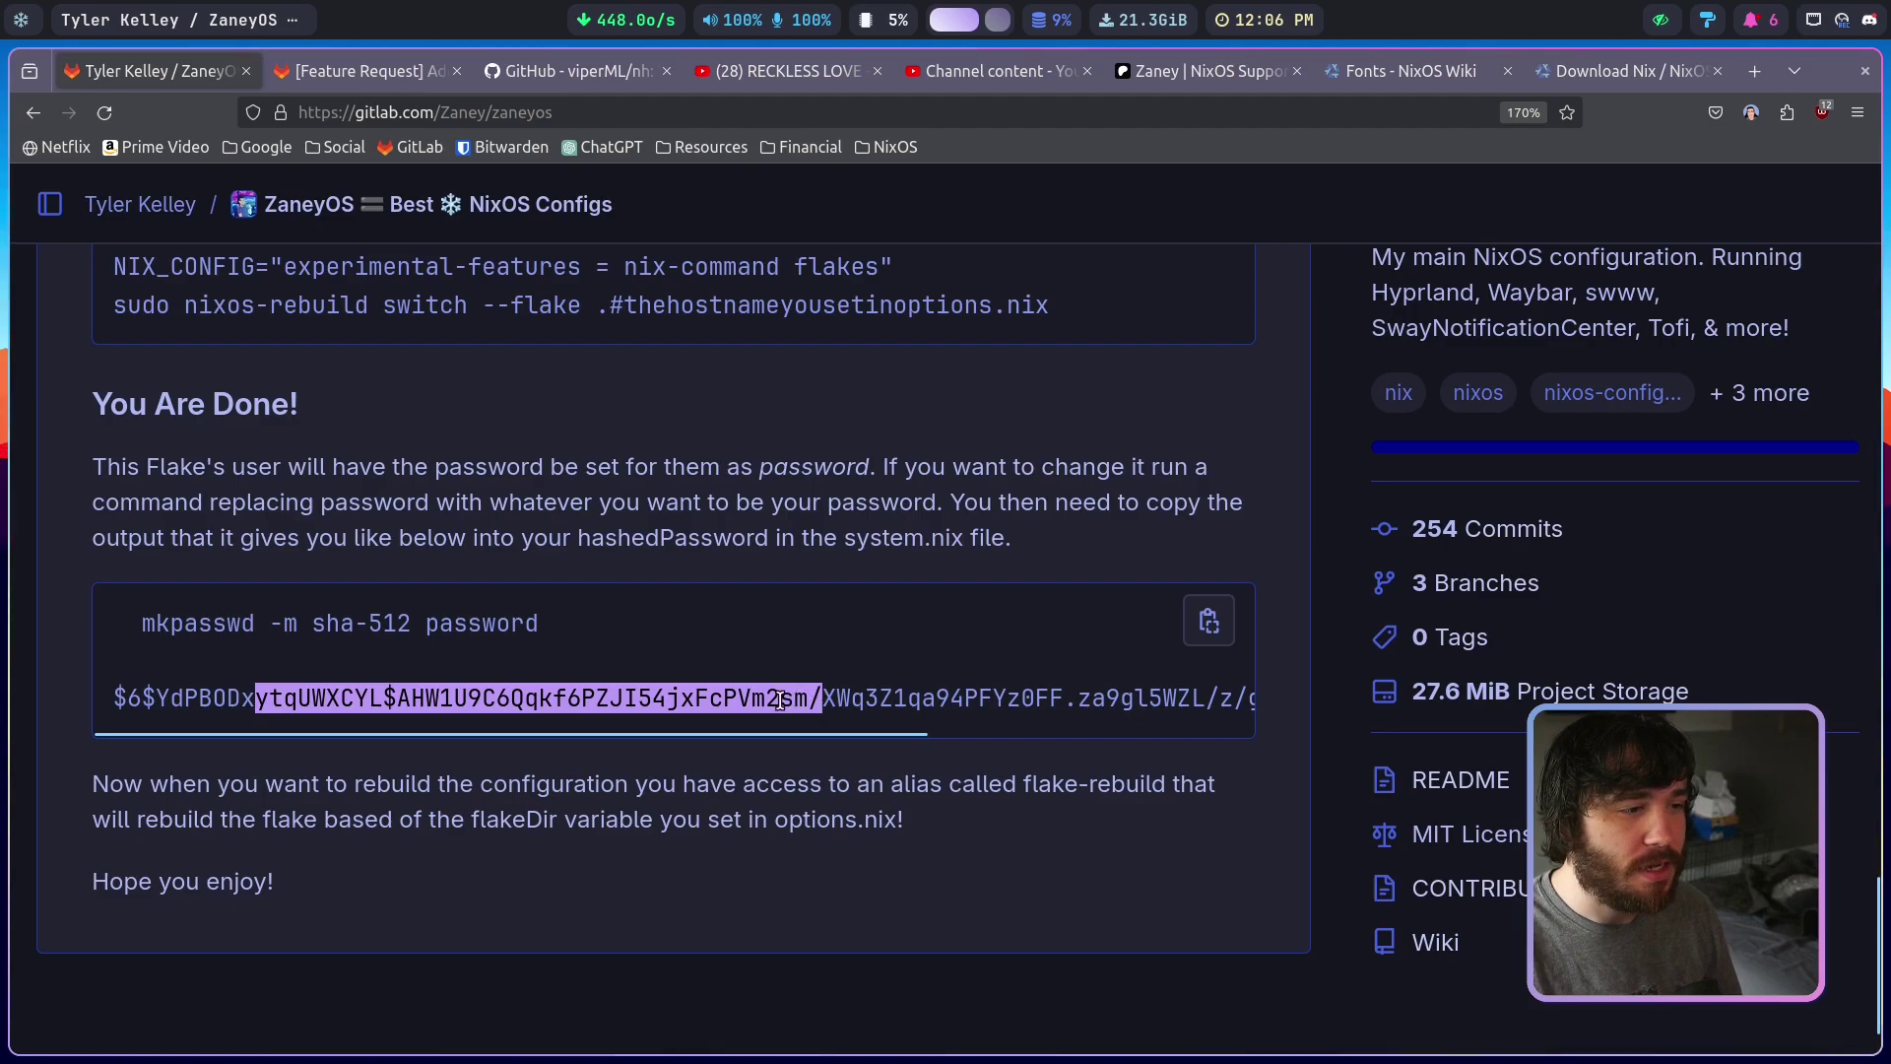
{"action": "left_click_drag", "start_coordinate": [109, 689], "coordinate": [1222, 695]}
{"action": "left_click_drag", "start_coordinate": [91, 783], "coordinate": [604, 819]}
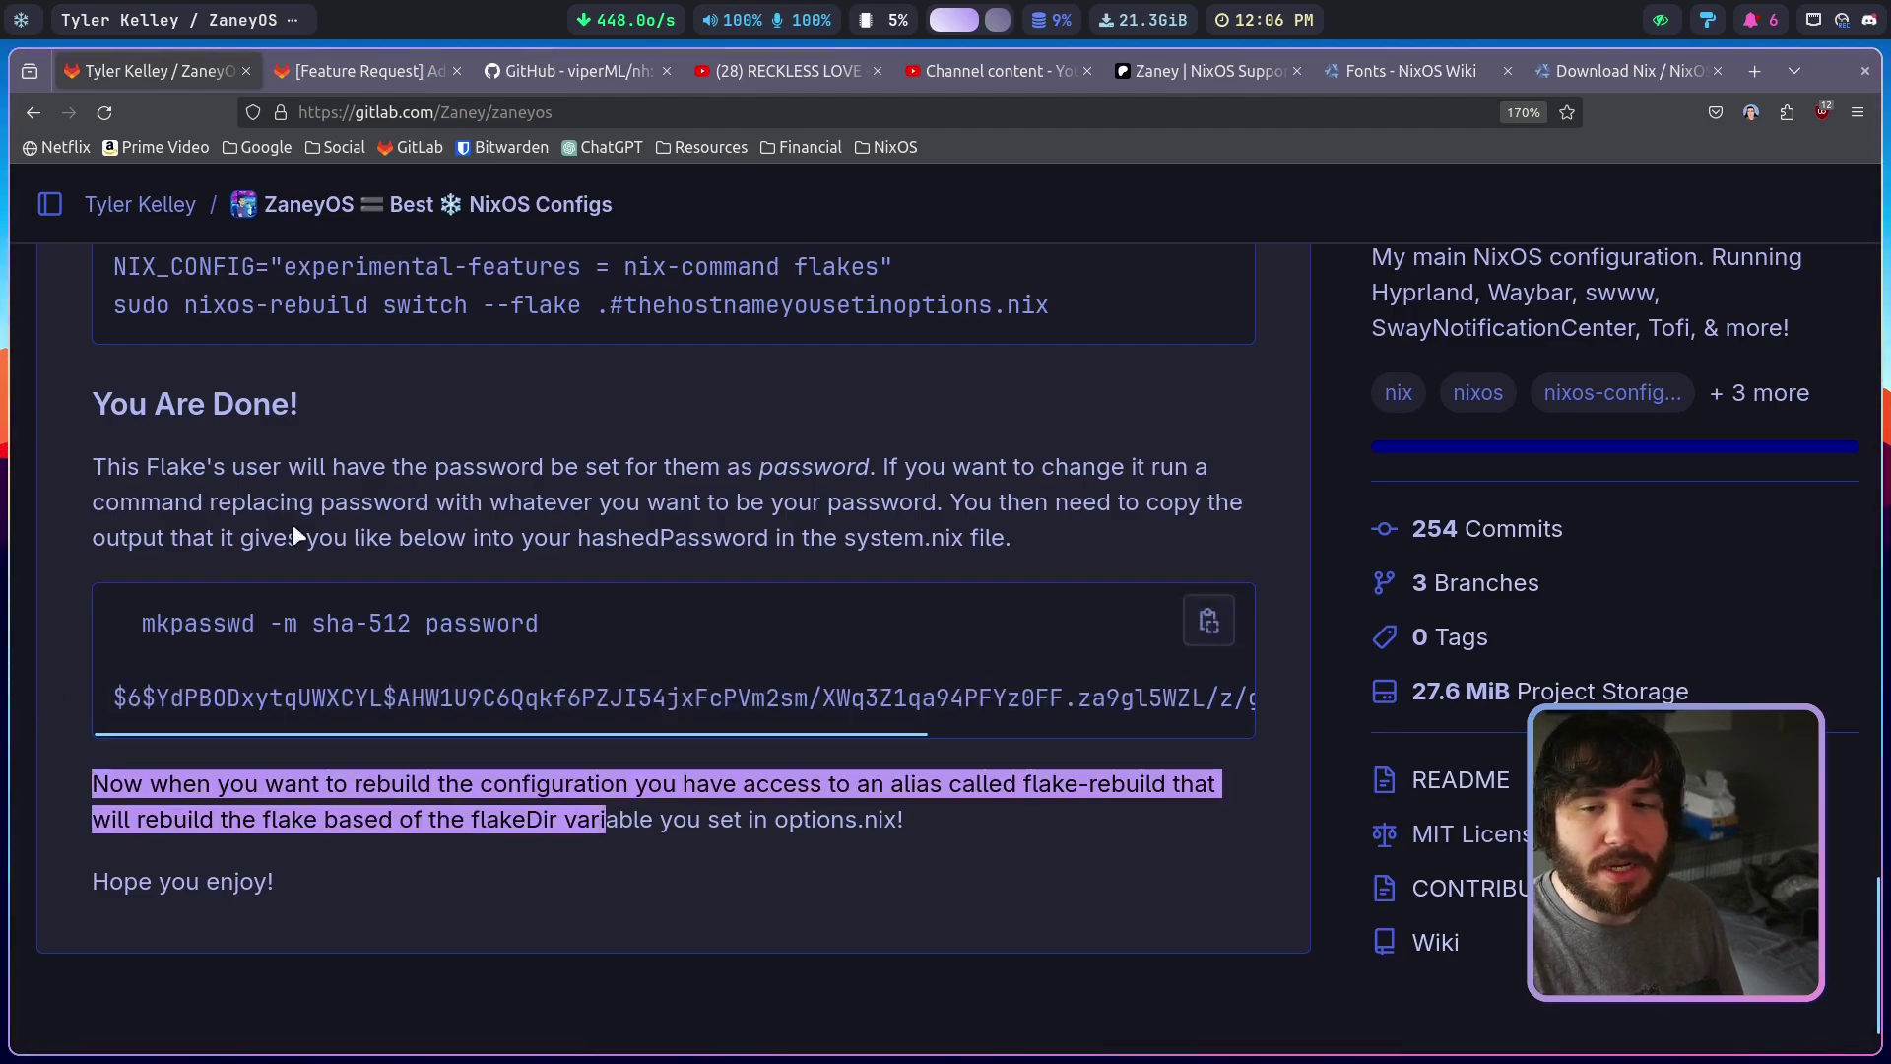
{"action": "left_click", "coordinate": [1091, 548]}
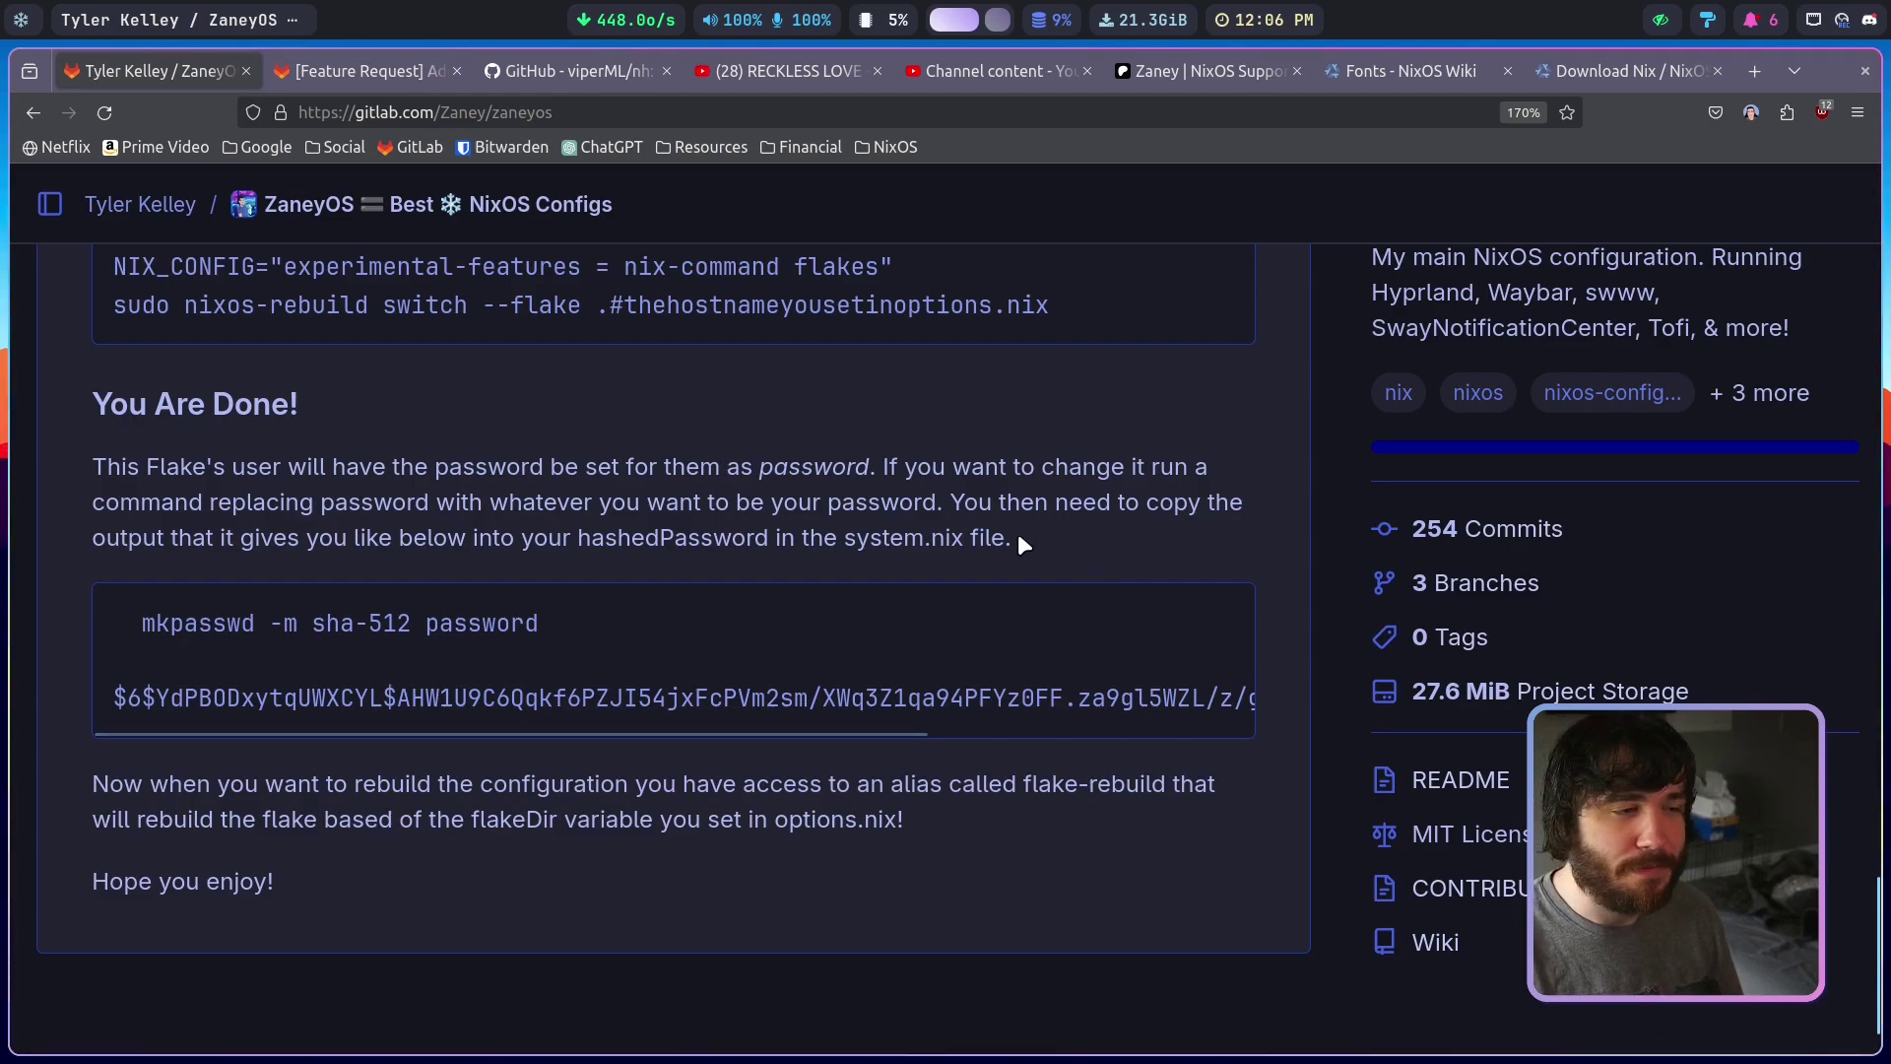